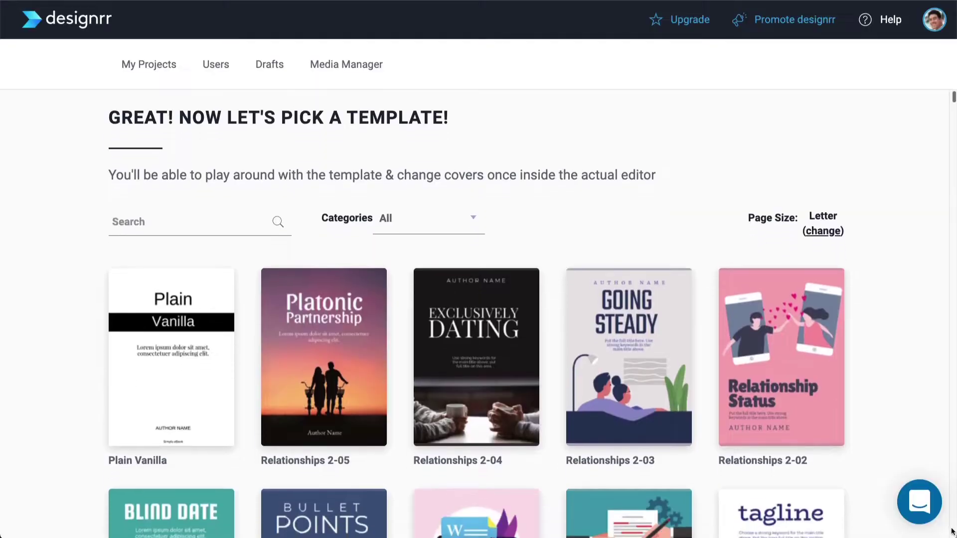
Scroll down the ebook template gallery past the Plain Vanilla and Relationships covers.
scroll(952, 532, down, 3)
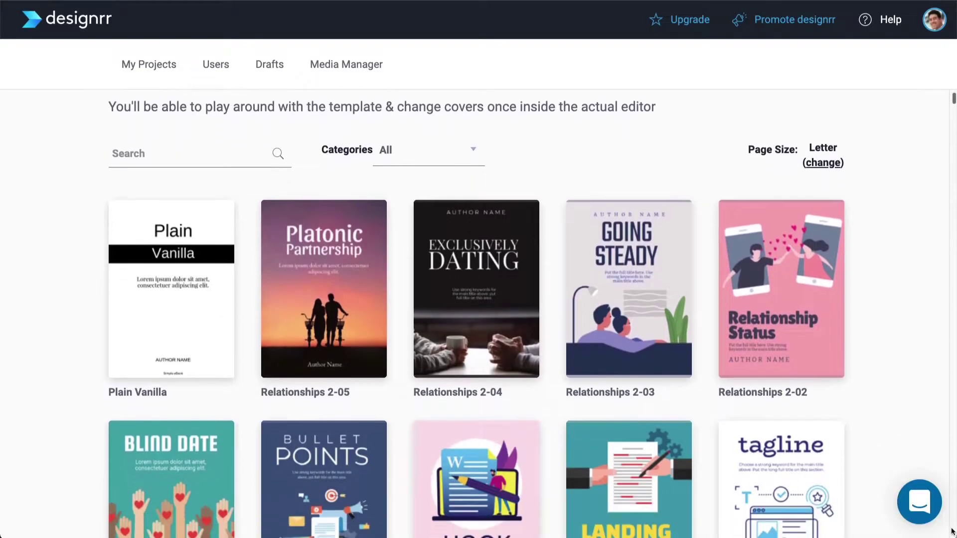
scroll(952, 532, down, 5)
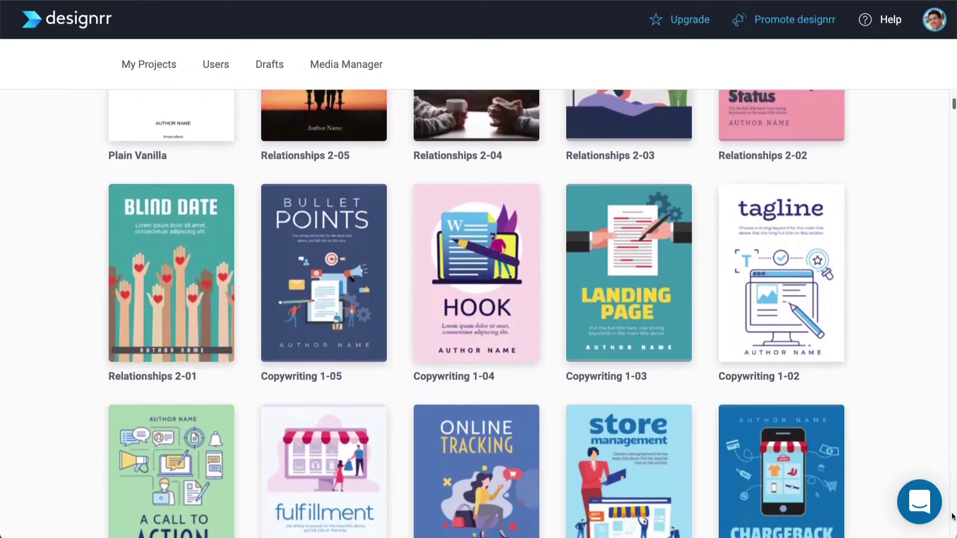
scroll(952, 517, down, 6)
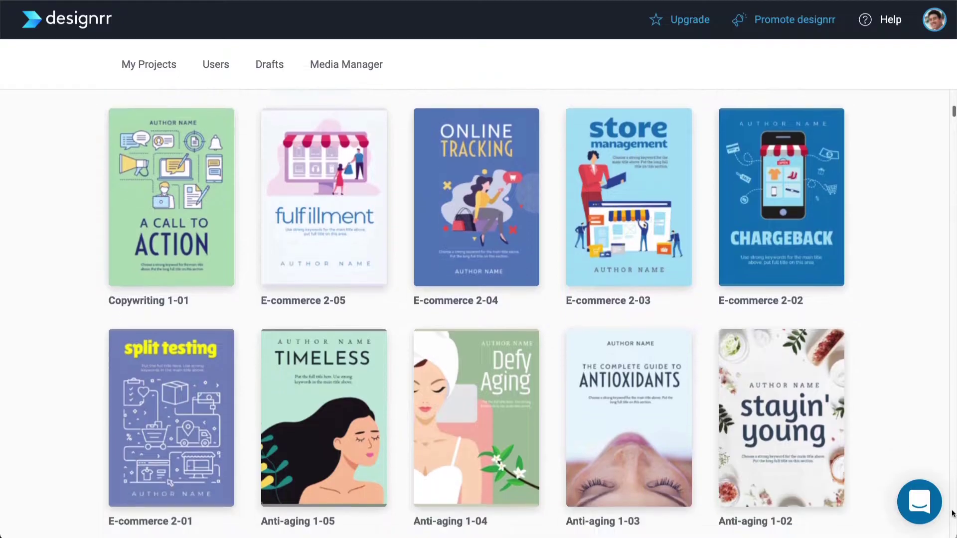
scroll(952, 514, down, 6)
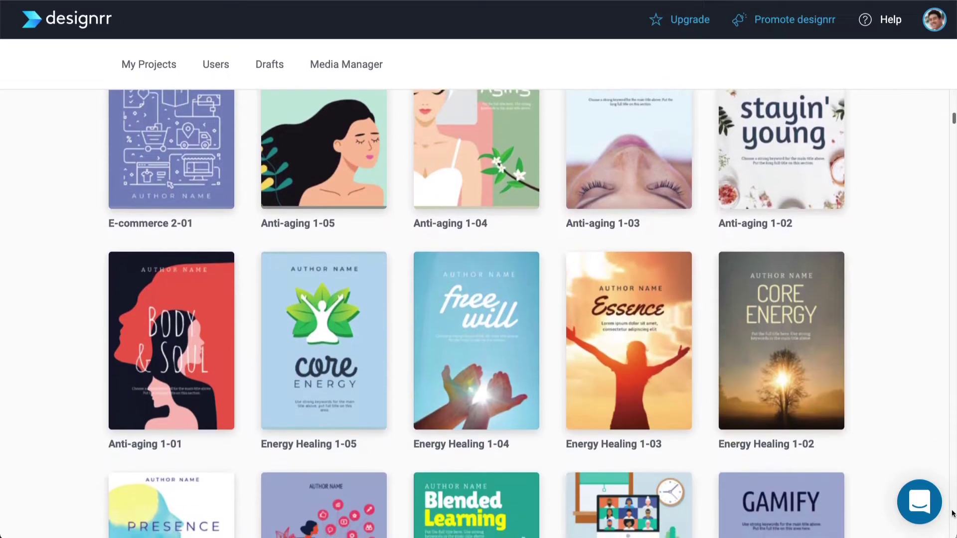
scroll(953, 514, down, 6)
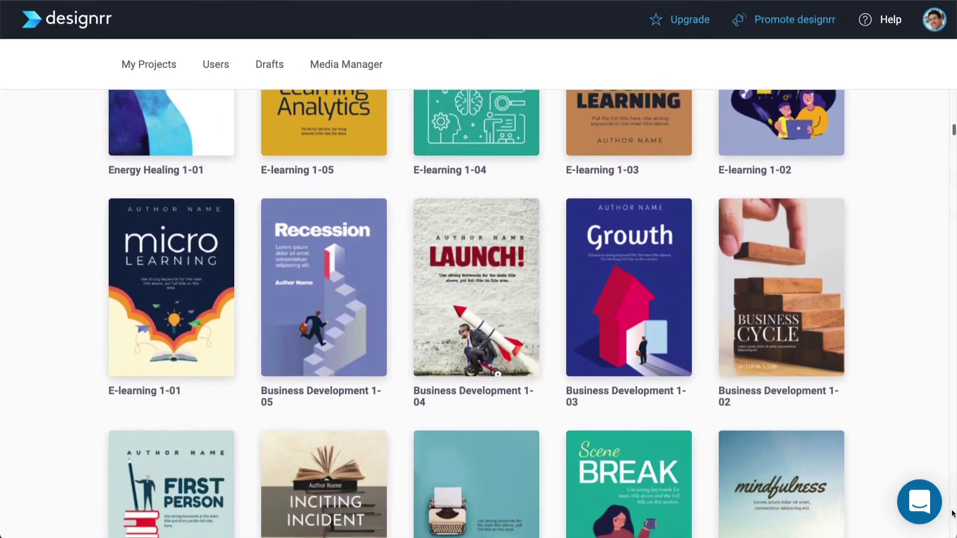
scroll(952, 514, down, 5)
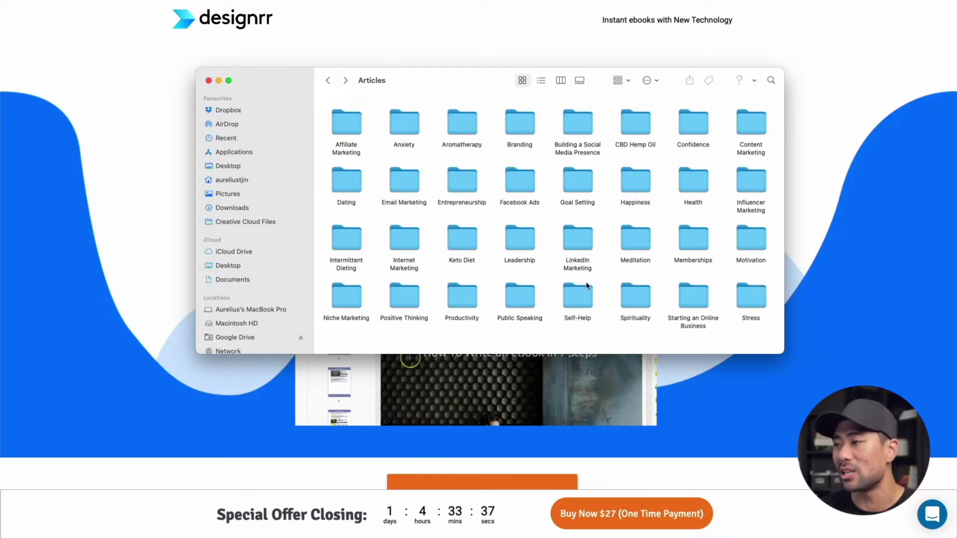
Open the Health articles folder in Finder, then return to the Articles folder.
double_click(694, 188)
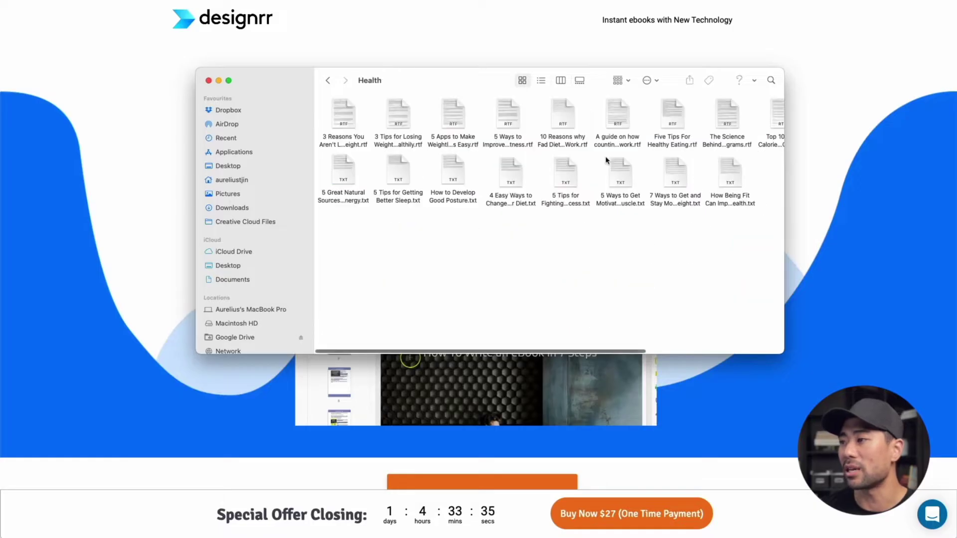
click(326, 84)
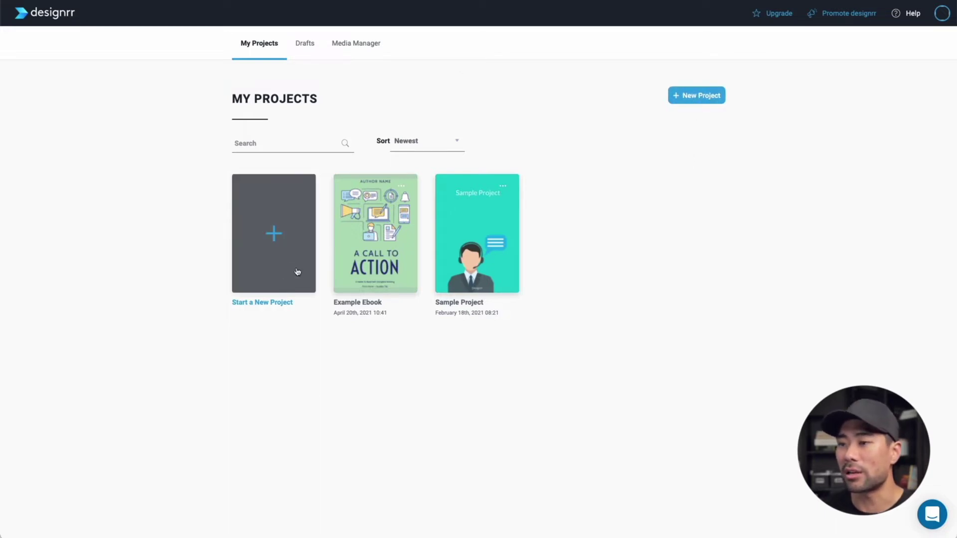
Start a new project from the My Projects page.
click(273, 234)
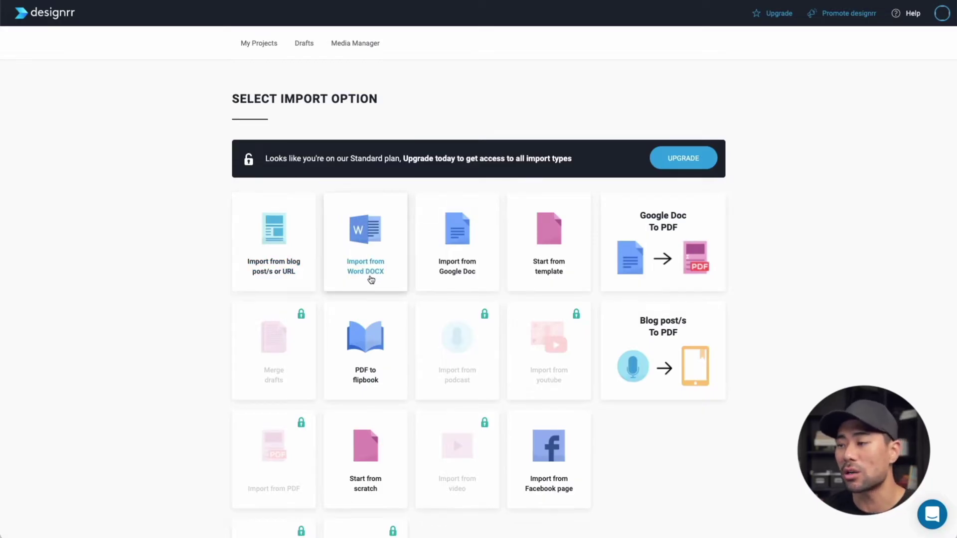
scroll(375, 278, down, 1)
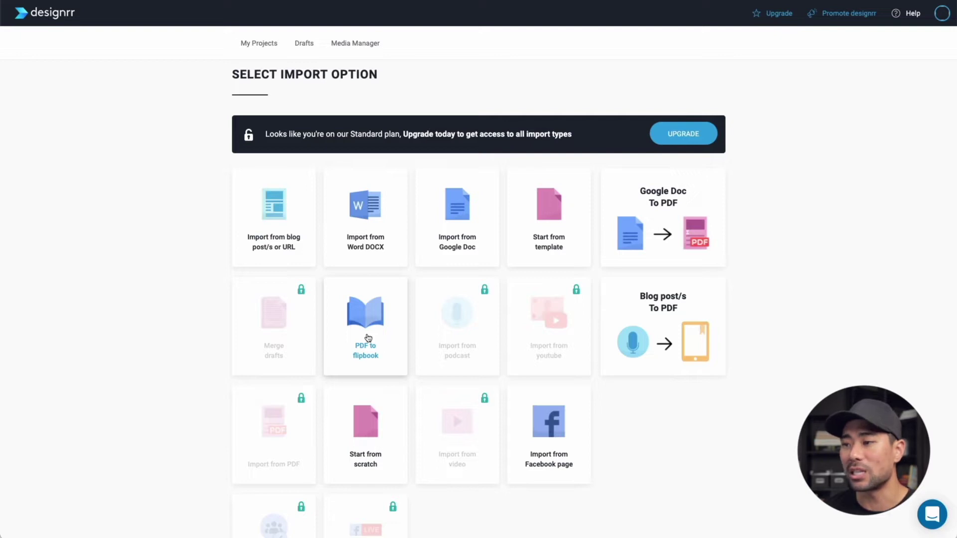
scroll(368, 338, down, 2)
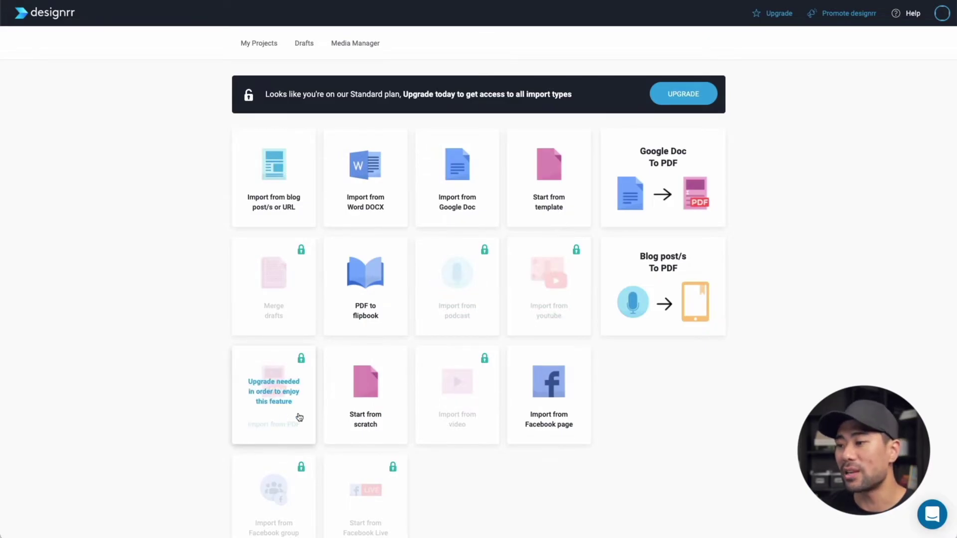
scroll(481, 429, down, 2)
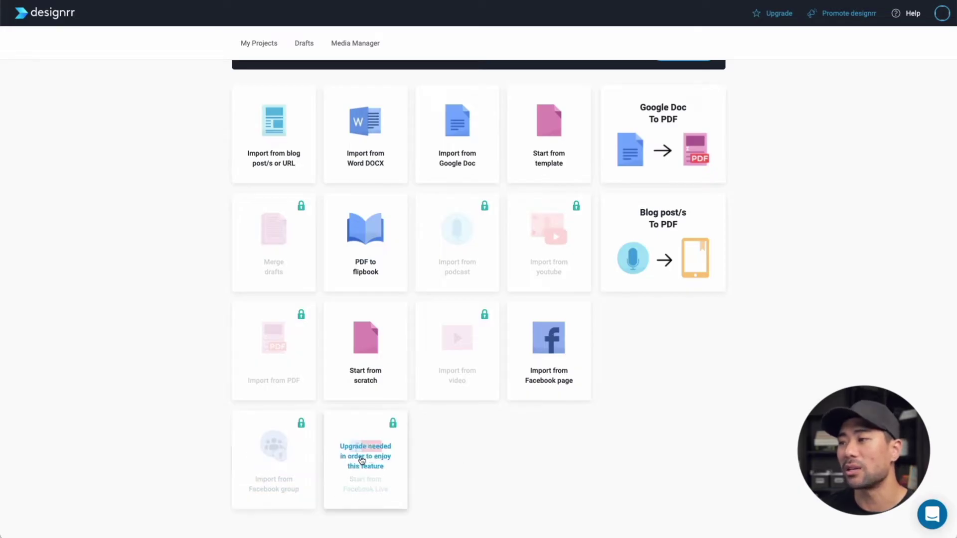
scroll(524, 437, up, 3)
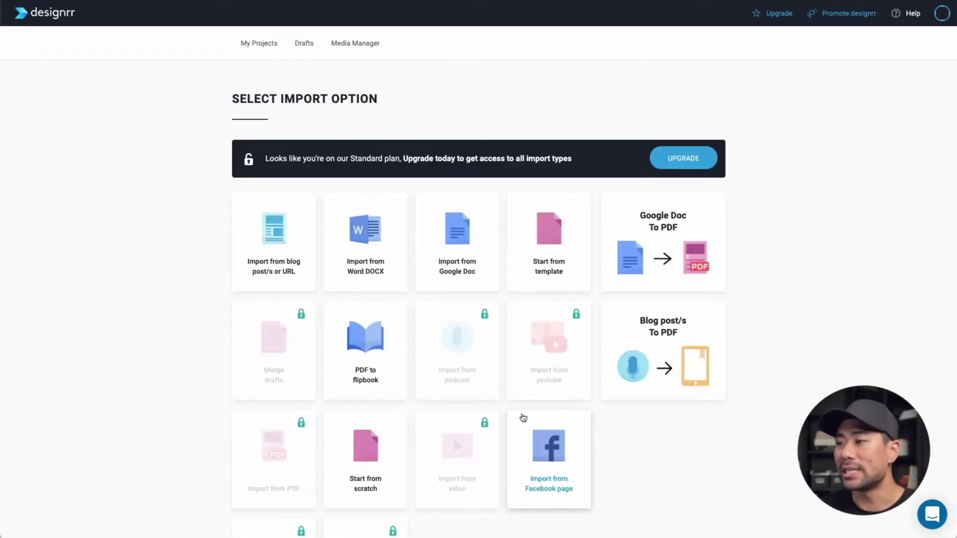
Start the project from a template, browse the cover grid, and dismiss the Keto Diet file picker.
click(551, 278)
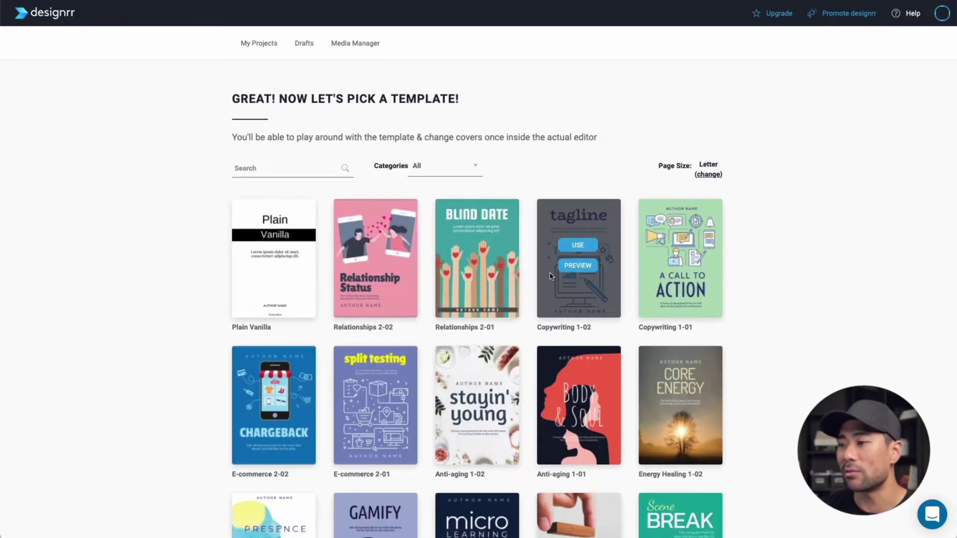
scroll(551, 277, down, 3)
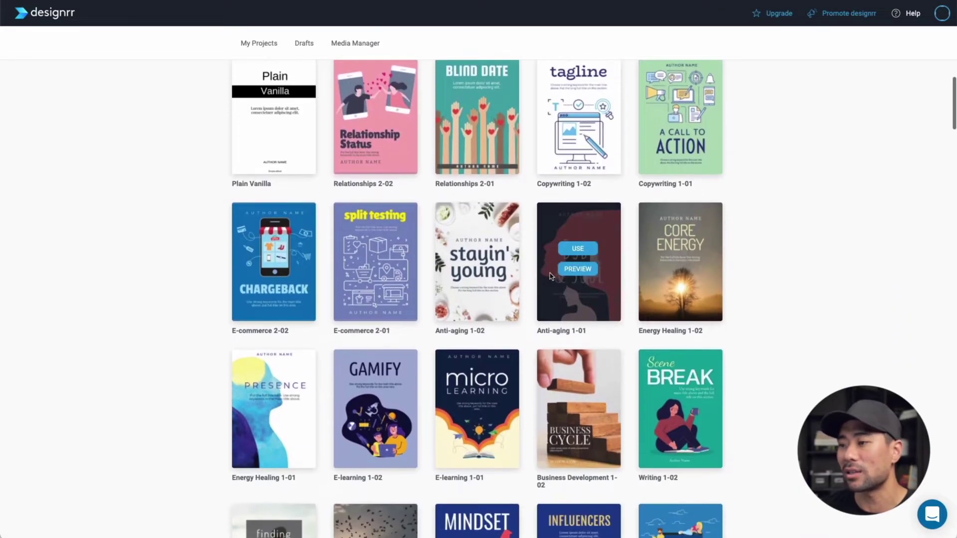
scroll(551, 277, down, 1)
scroll(551, 277, up, 1)
scroll(551, 277, up, 1)
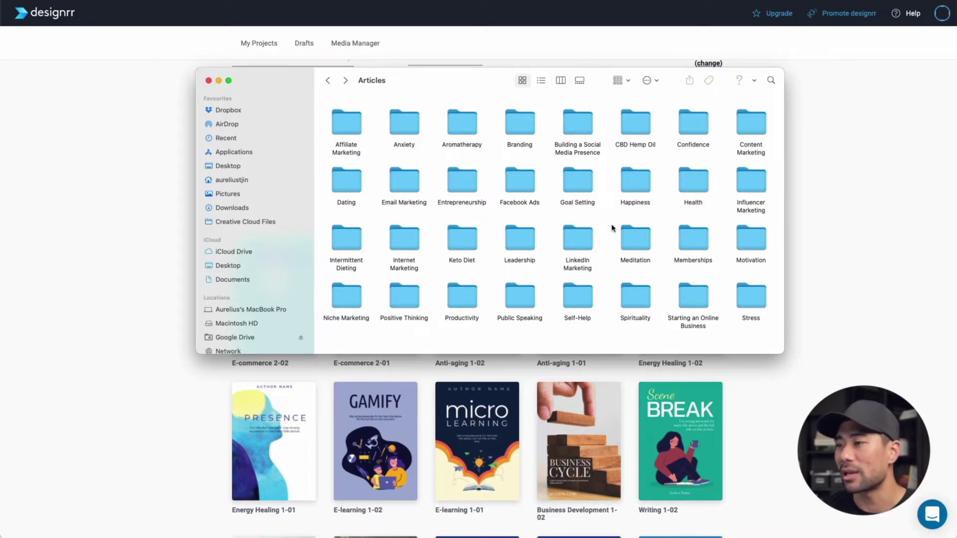
double_click(468, 243)
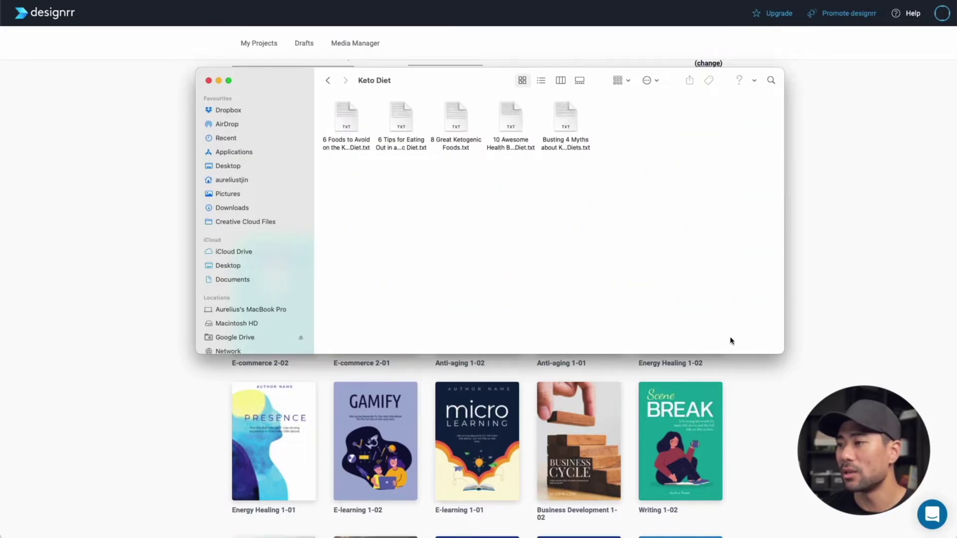
key(Escape)
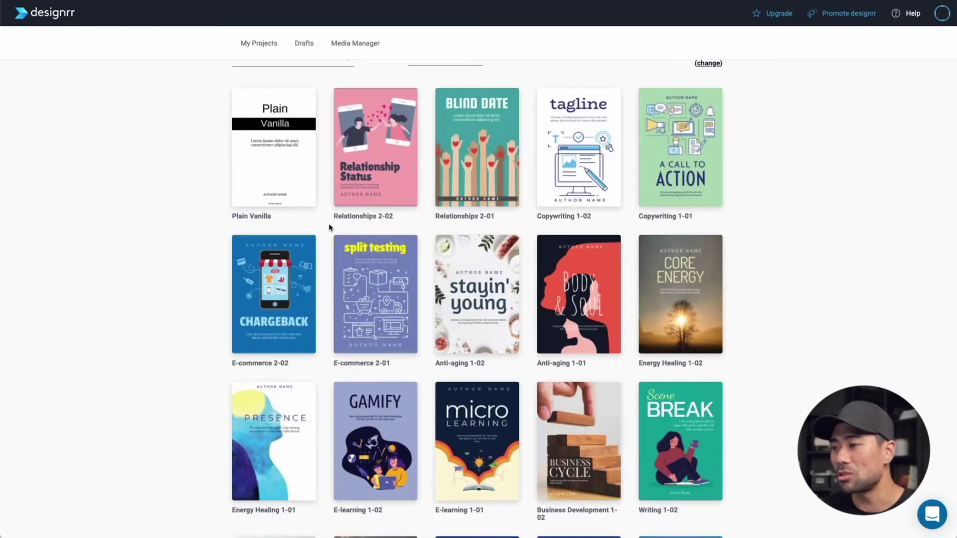
mouse_move(482, 319)
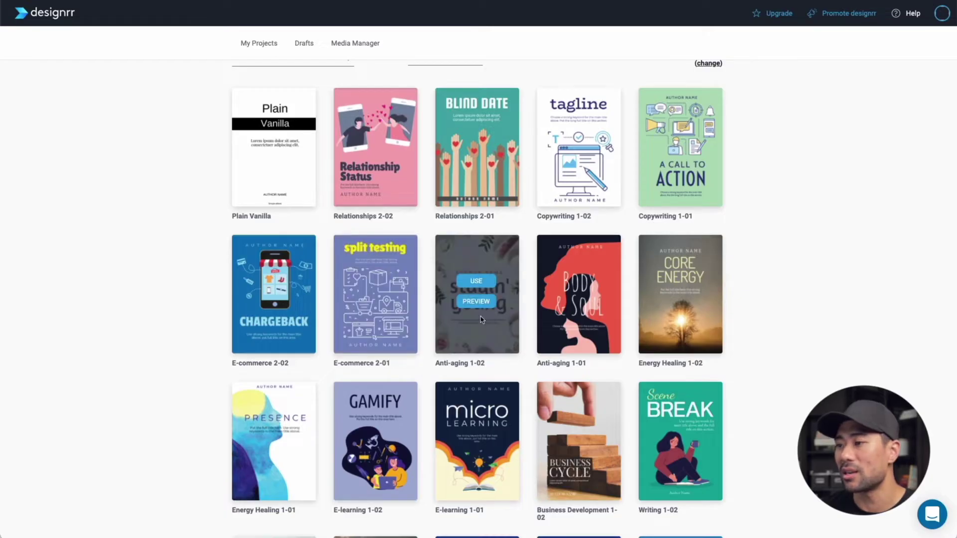
click(476, 301)
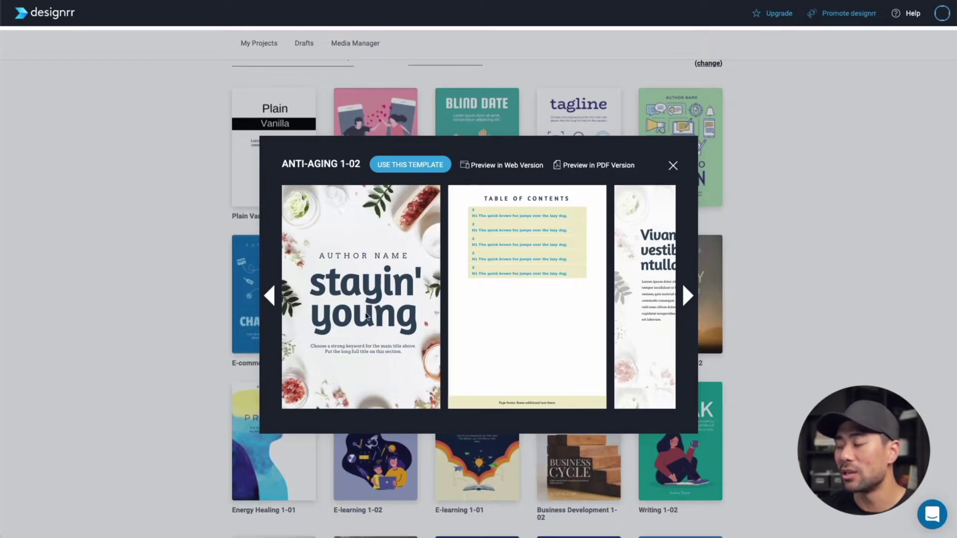
click(686, 302)
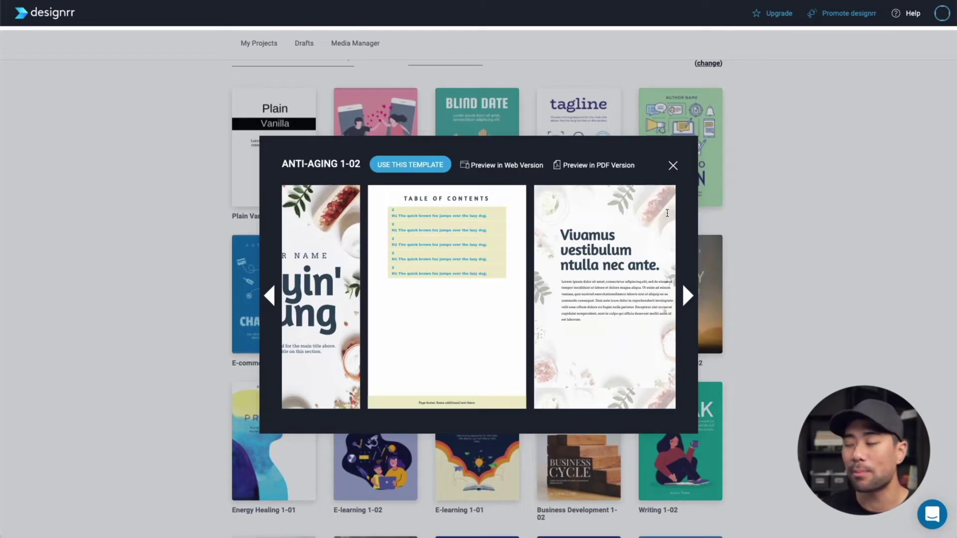
click(673, 166)
mouse_move(481, 298)
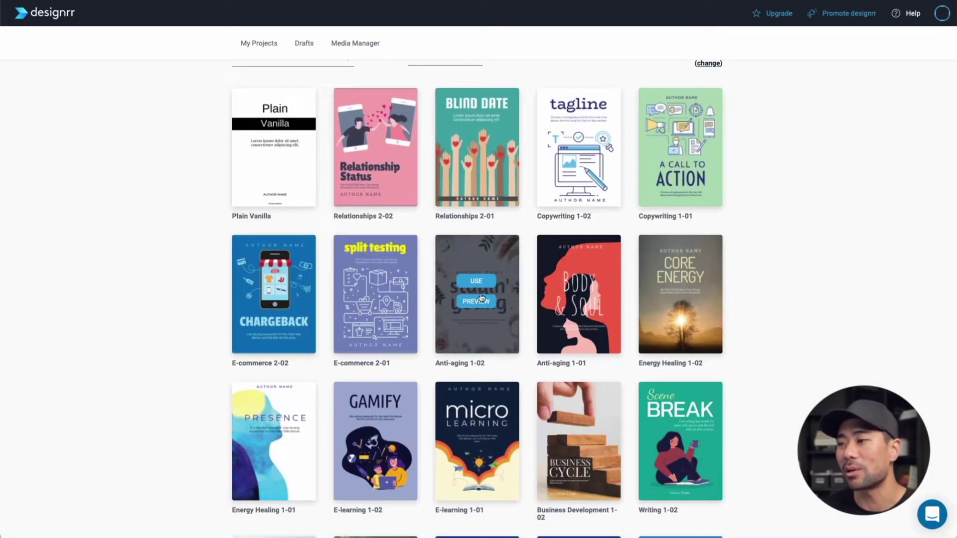
Create the project from the Anti-aging 1-02 template and collapse the Components list.
click(476, 282)
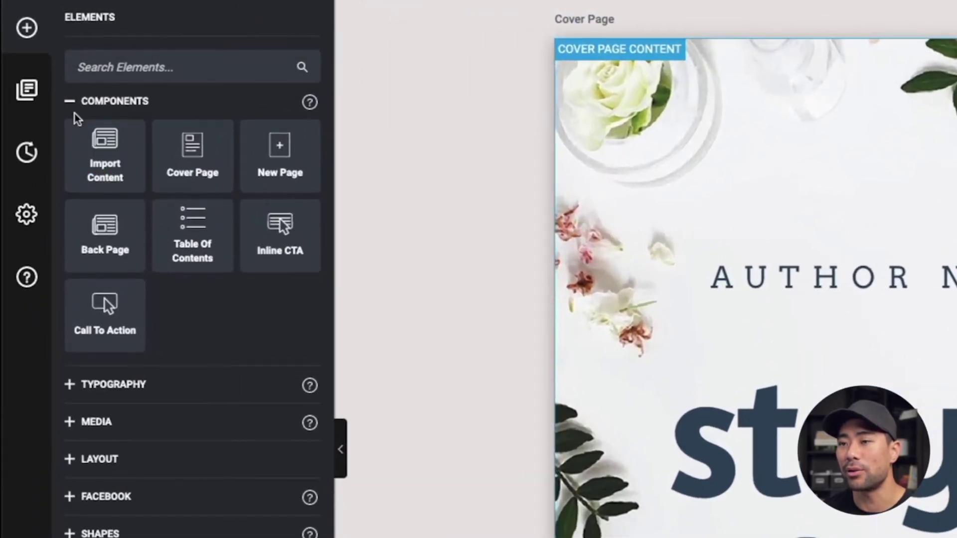
click(71, 104)
click(70, 103)
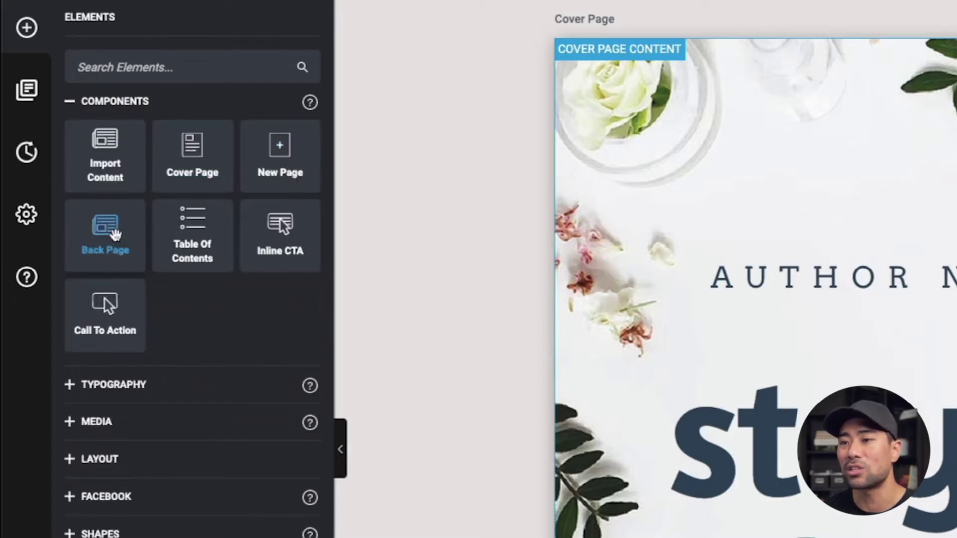
click(70, 102)
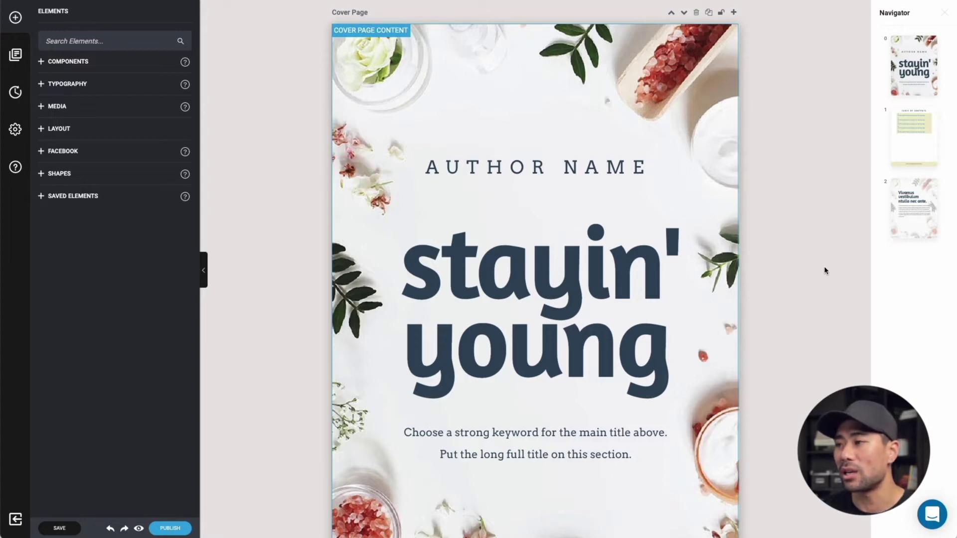
Replace the cover's AUTHOR NAME placeholder with the author's name.
double_click(583, 174)
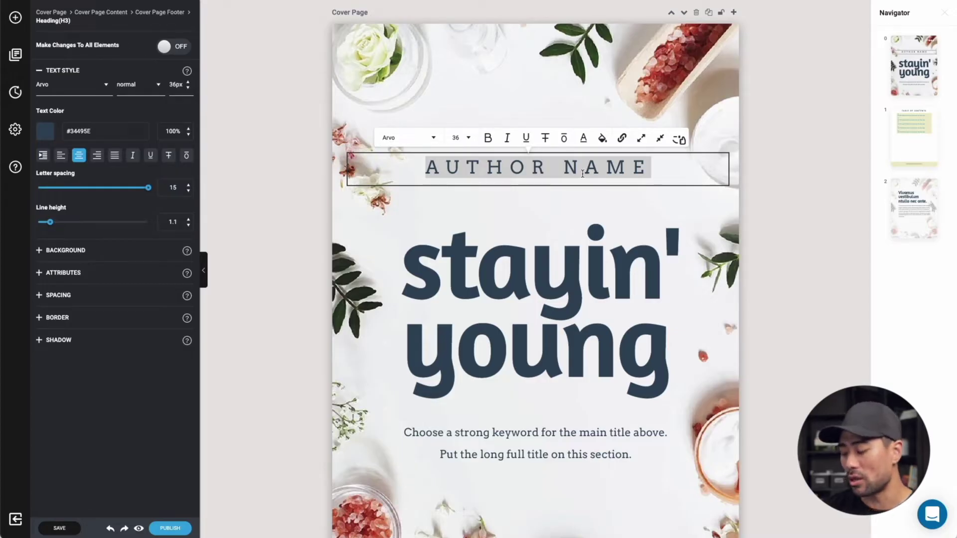
text(JOHN SMITH)
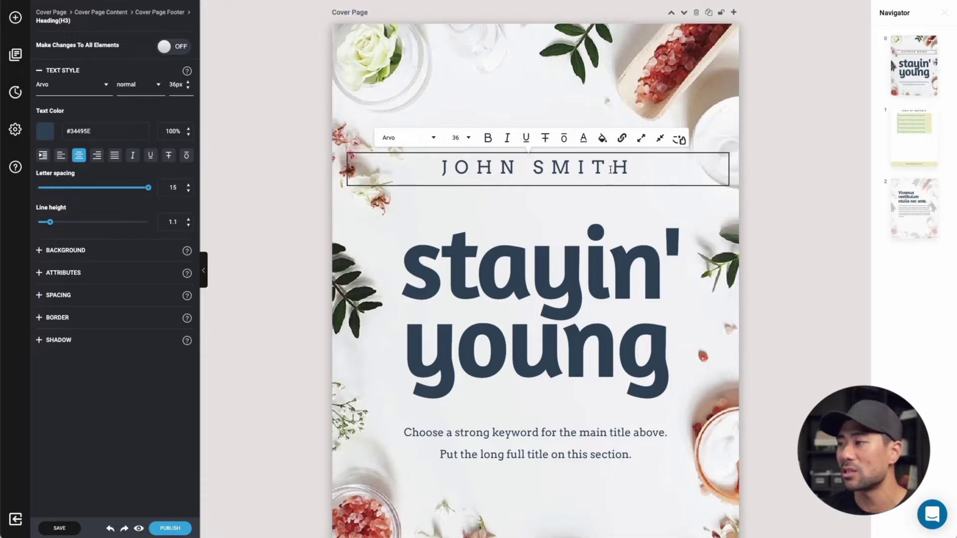
click(577, 172)
Retitle the cover from 'stayin' young' to 'KETO DIET' and browse fonts for the title.
click(580, 299)
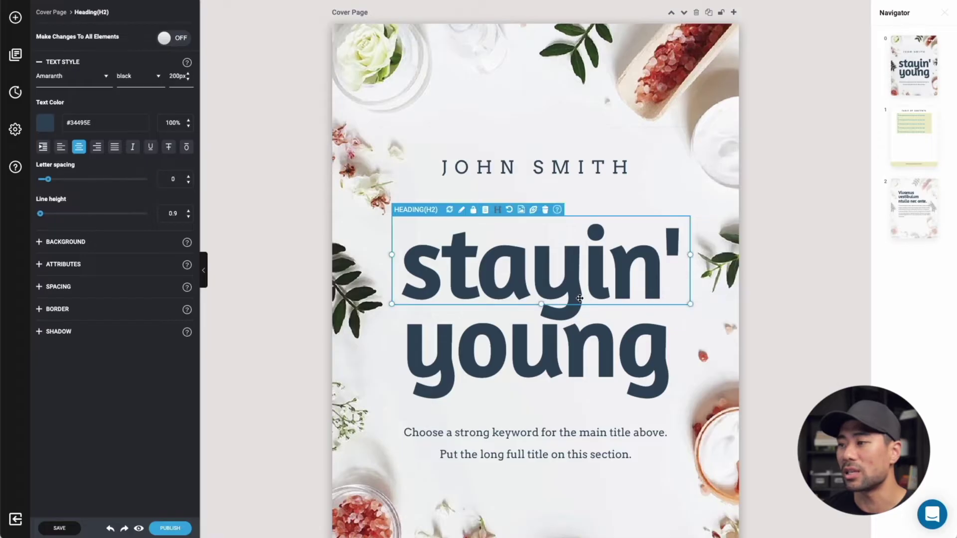
double_click(563, 280)
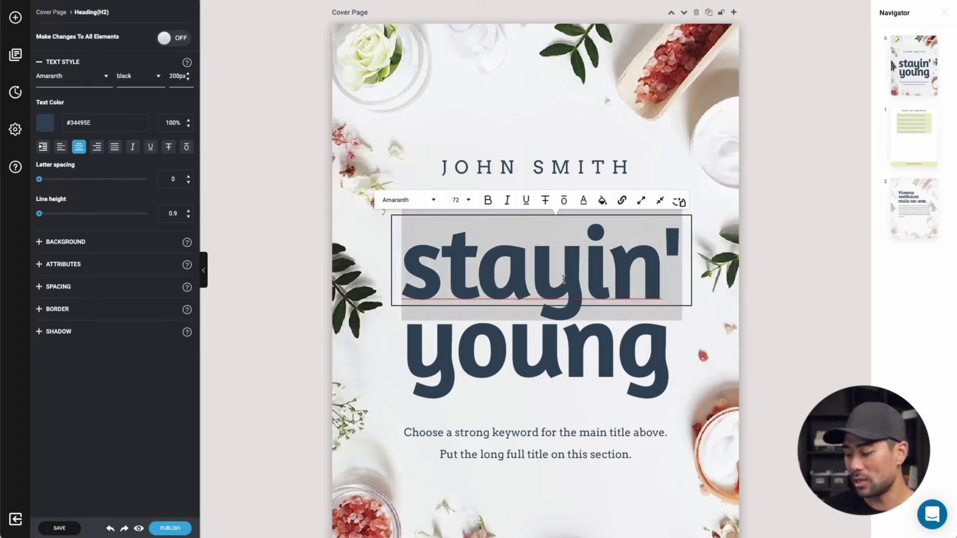
text(KETO)
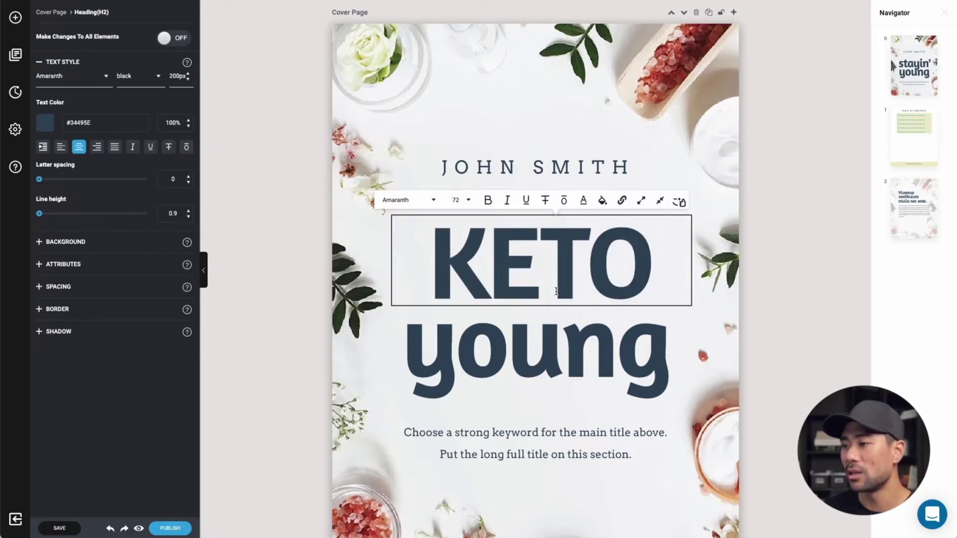
double_click(517, 364)
text(DIET)
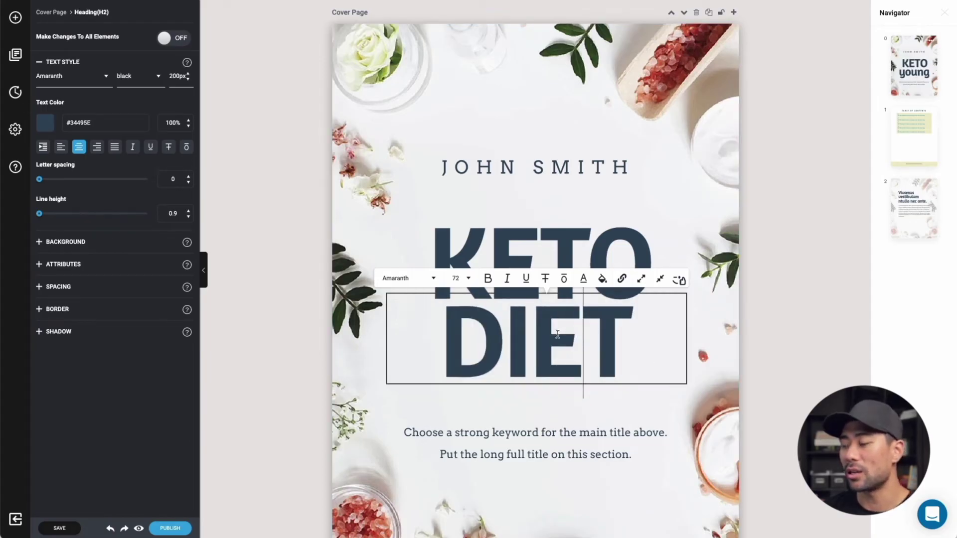
double_click(587, 326)
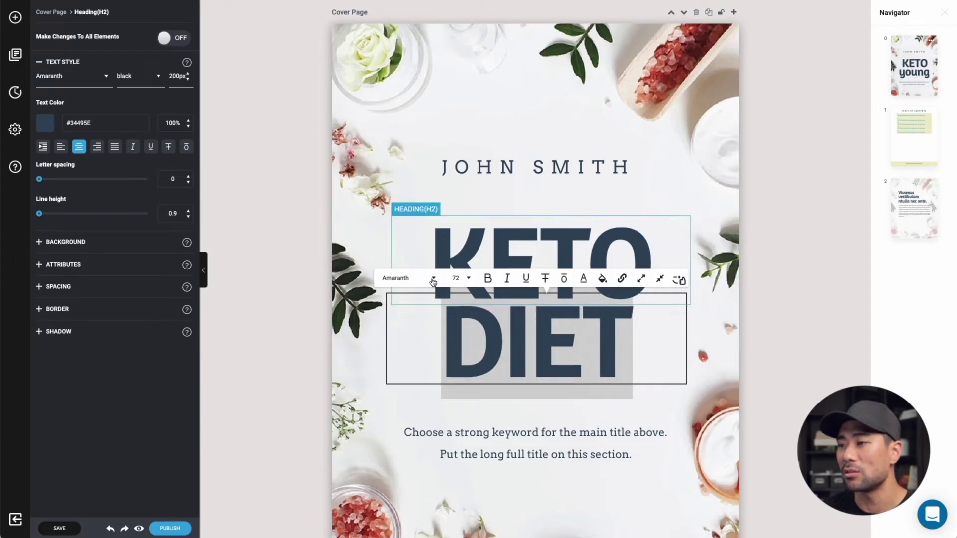
click(402, 282)
scroll(411, 374, down, 1)
scroll(411, 379, down, 5)
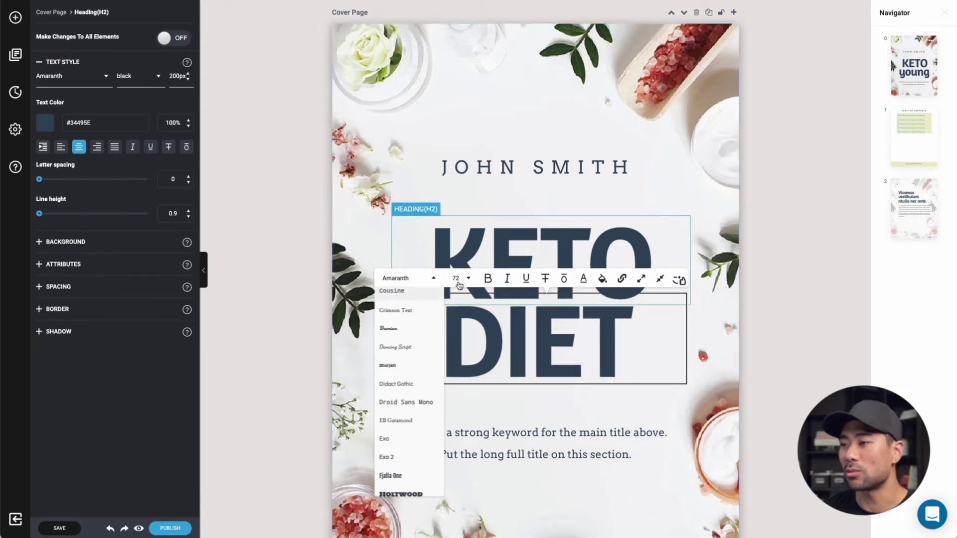
click(787, 162)
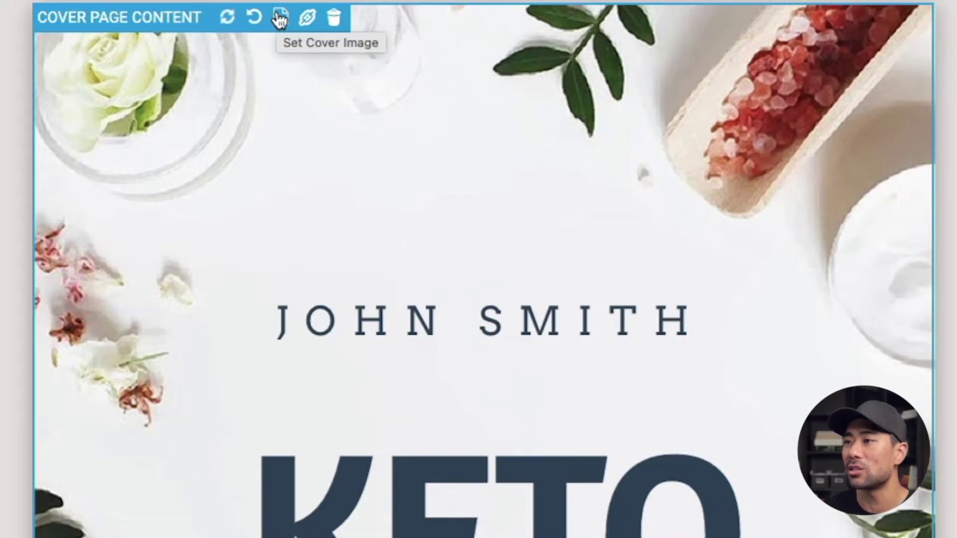
click(280, 19)
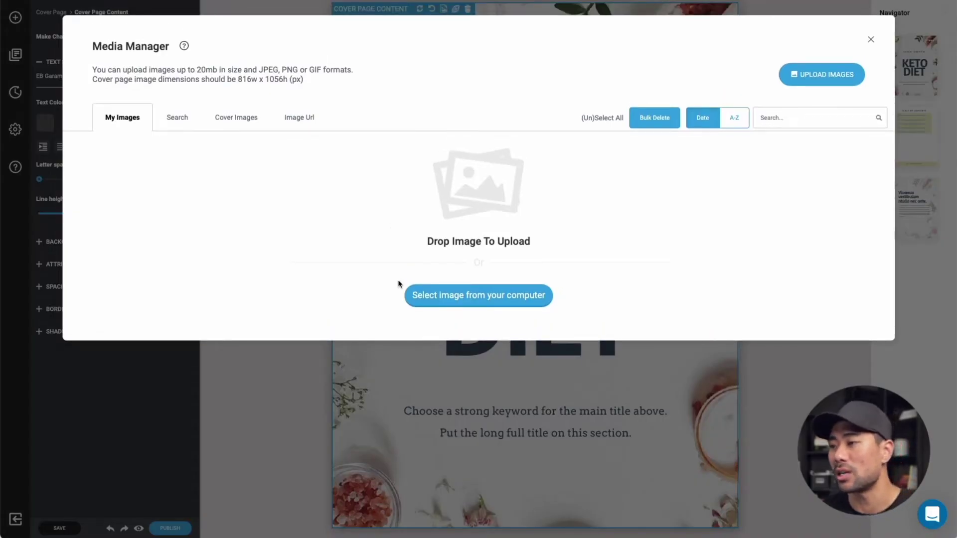
click(174, 120)
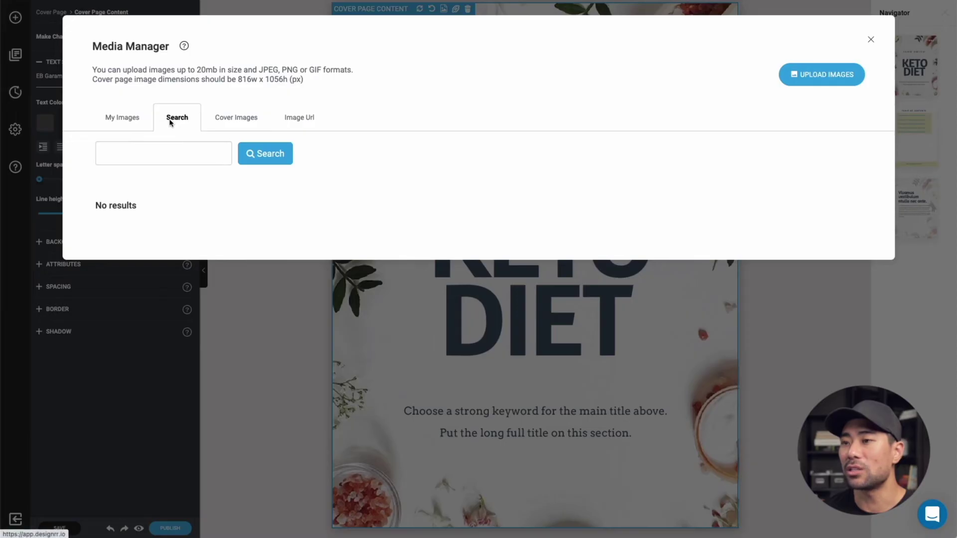
click(177, 151)
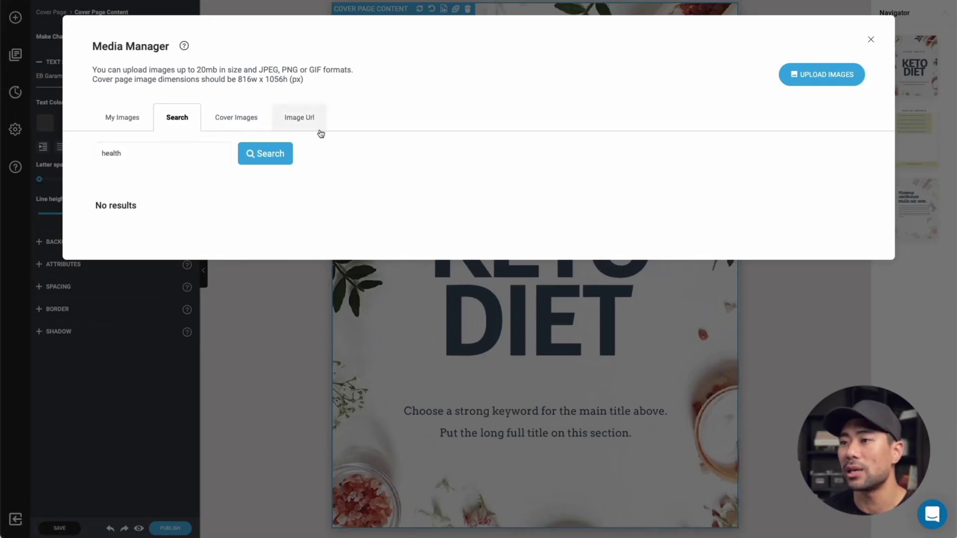
click(266, 153)
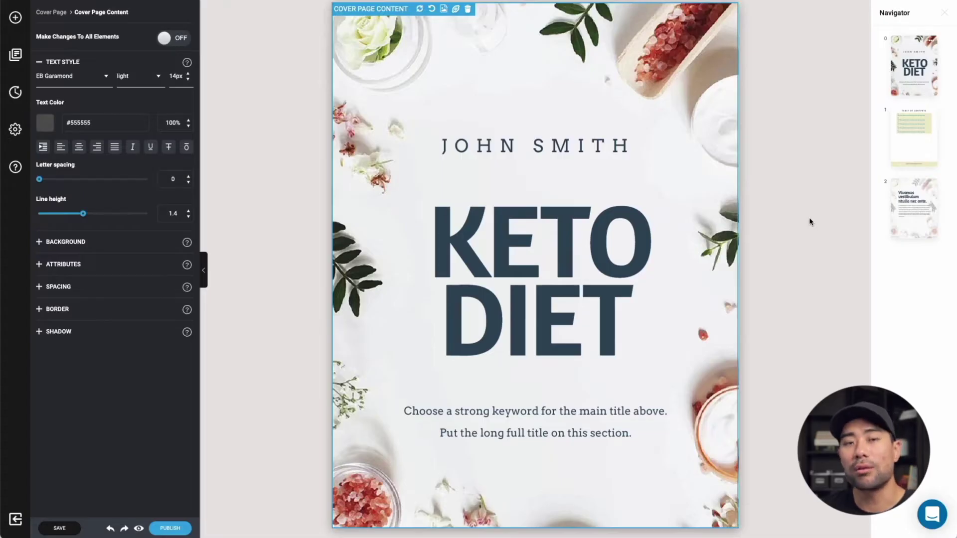
scroll(810, 222, down, 9)
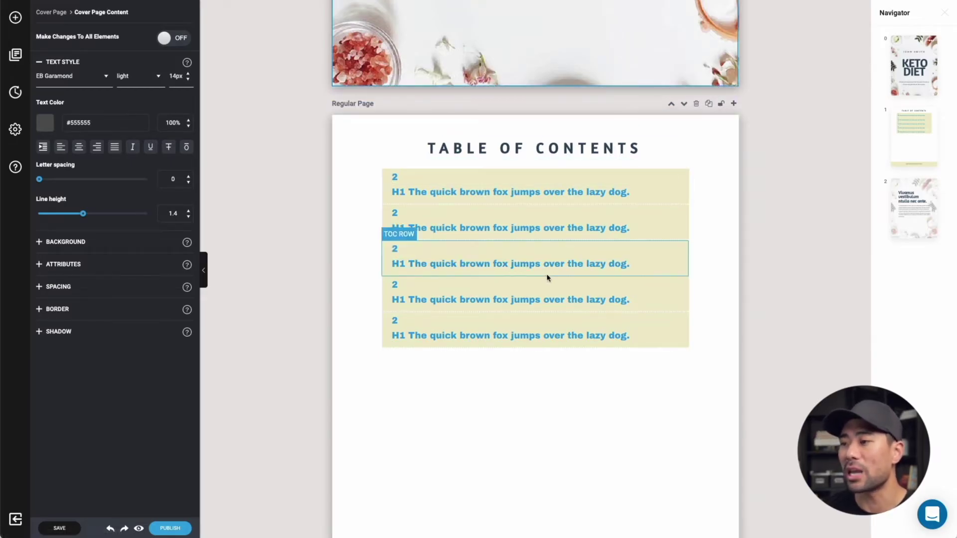
scroll(548, 278, down, 2)
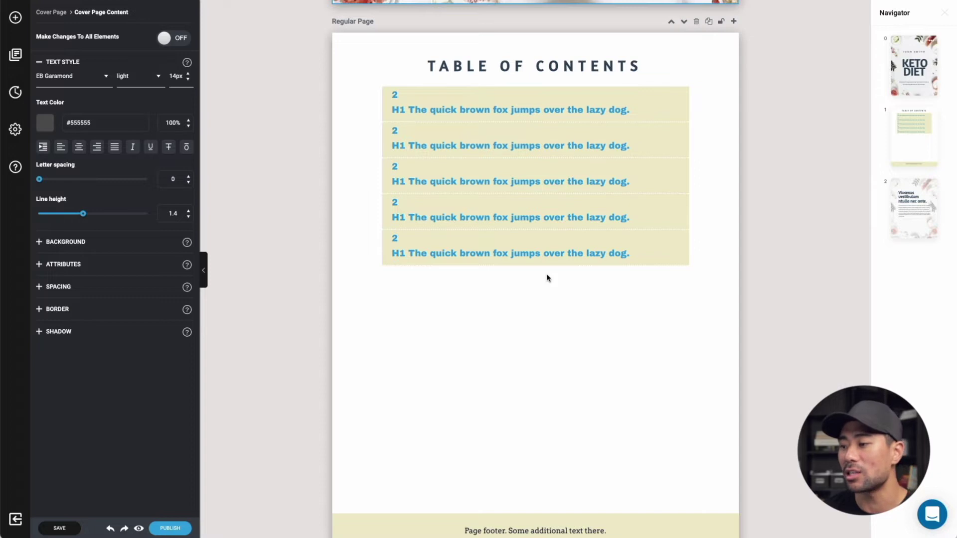
scroll(547, 277, down, 7)
scroll(767, 319, up, 4)
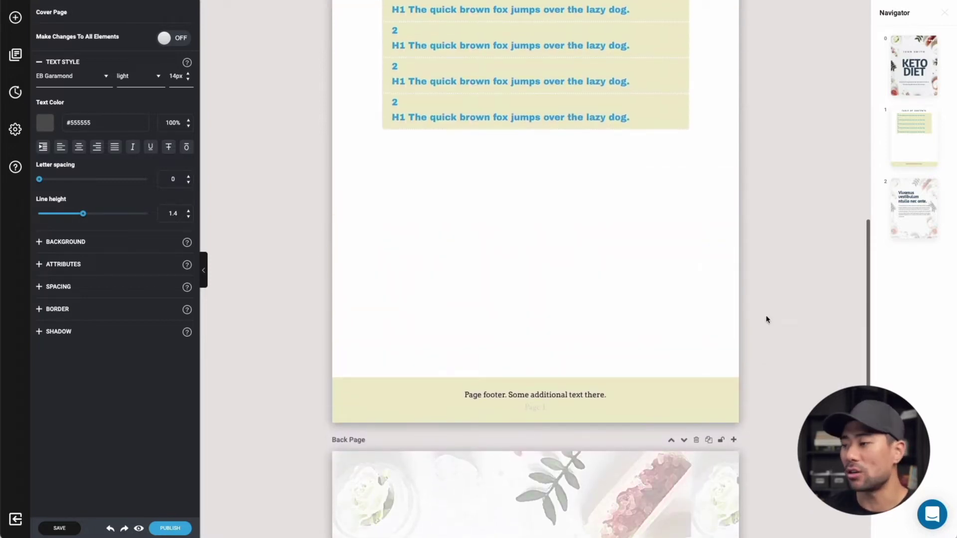
scroll(767, 320, down, 4)
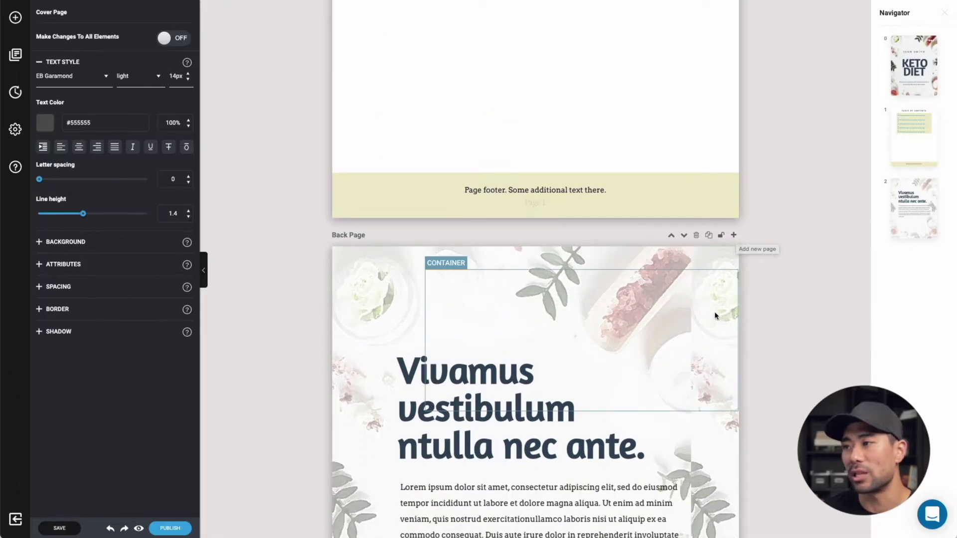
scroll(716, 312, down, 2)
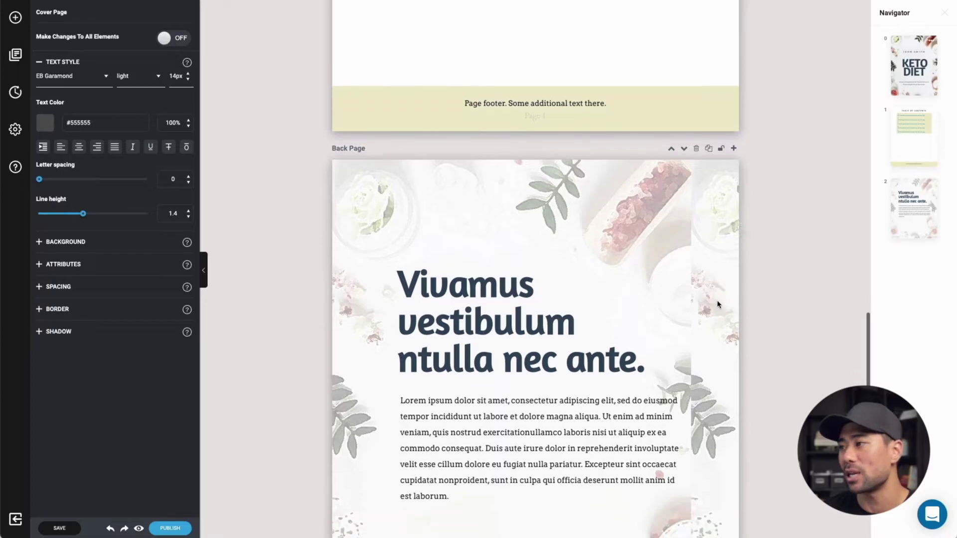
Insert a blank New Page between the contents page and the back page.
click(734, 149)
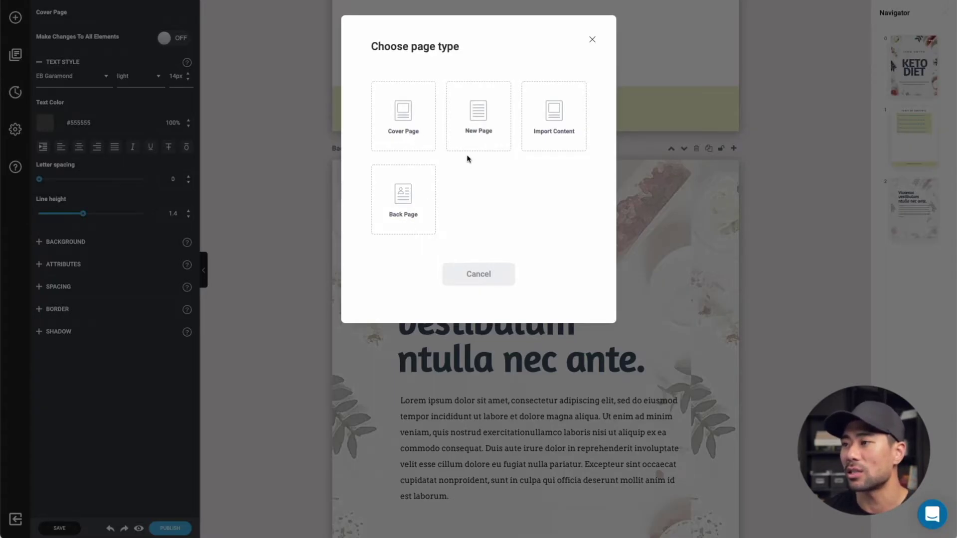
click(481, 130)
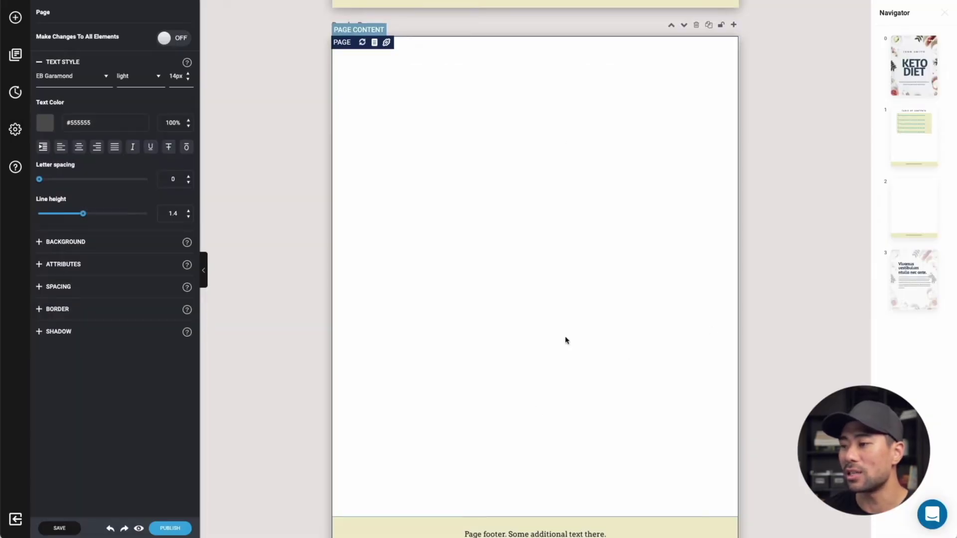
scroll(566, 341, down, 3)
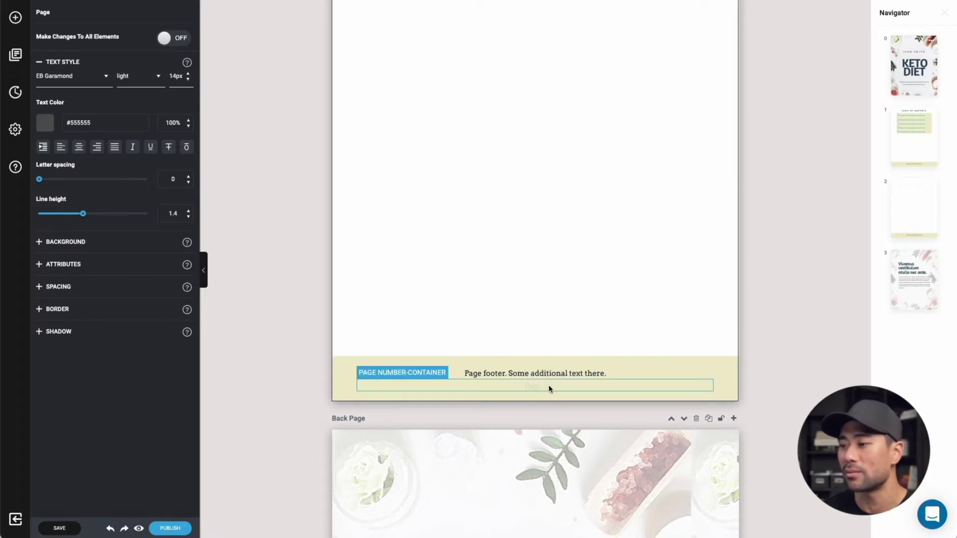
scroll(550, 389, up, 2)
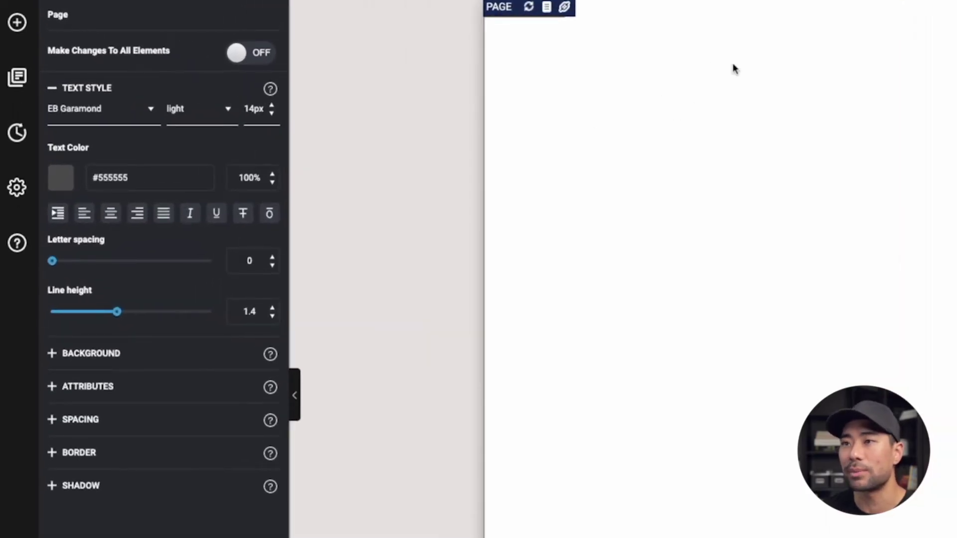
Drag a Typography Heading element onto the top of the new page.
click(15, 23)
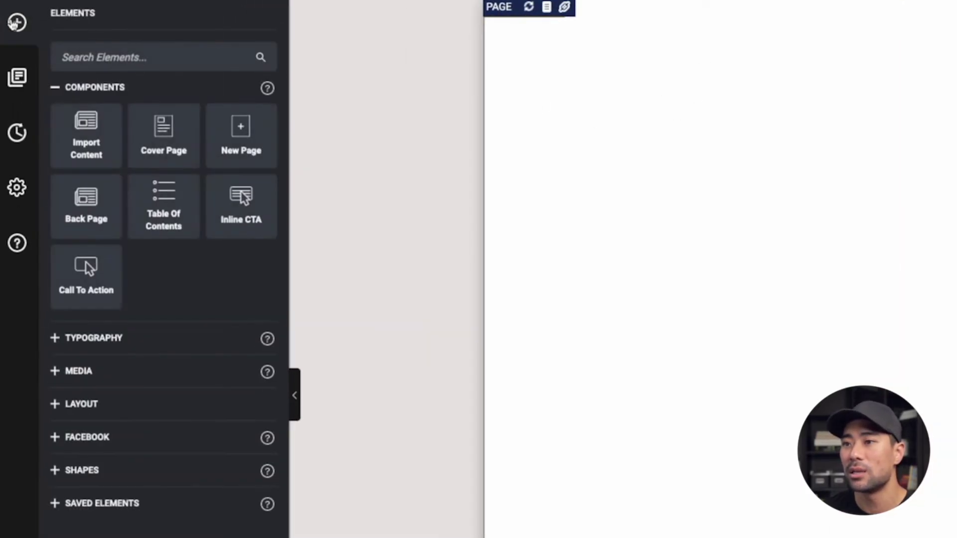
click(107, 344)
scroll(106, 343, down, 2)
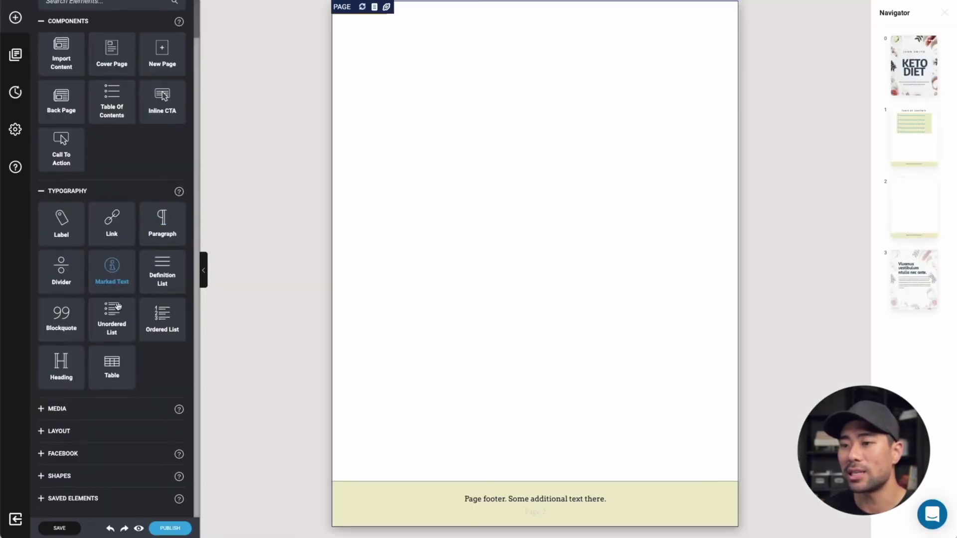
drag(61, 362, 500, 40)
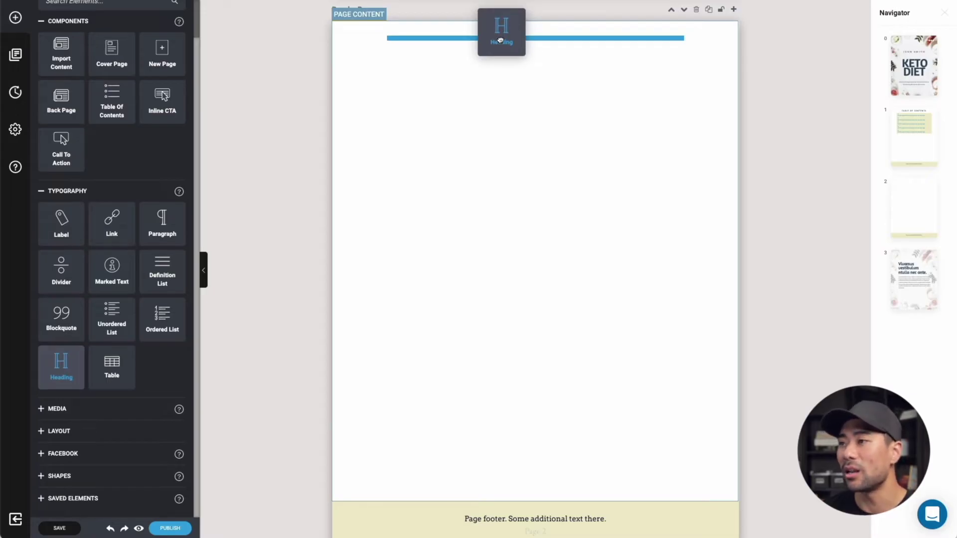
Copy the title '6 Foods to Avoid on the Keto Diet' from its TextEdit file.
drag(500, 40, 501, 41)
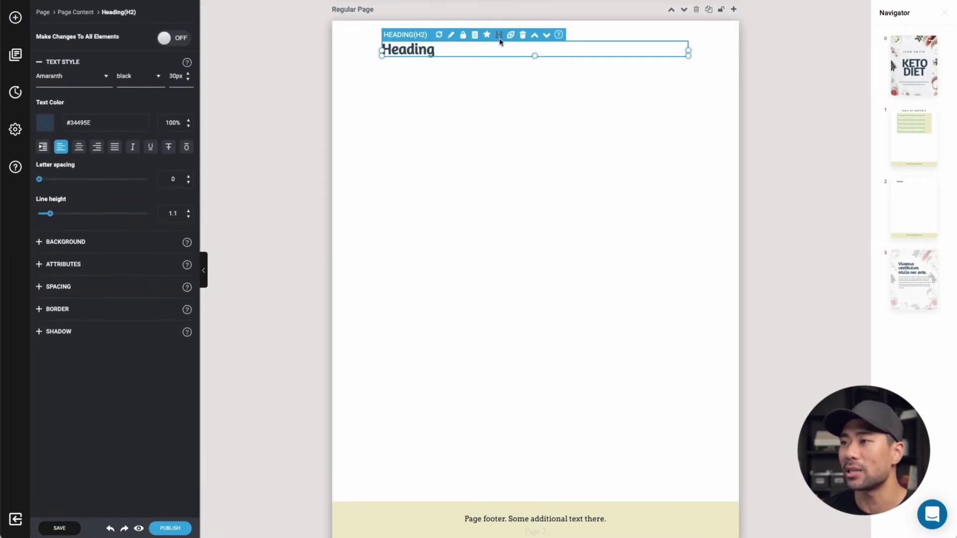
click(436, 51)
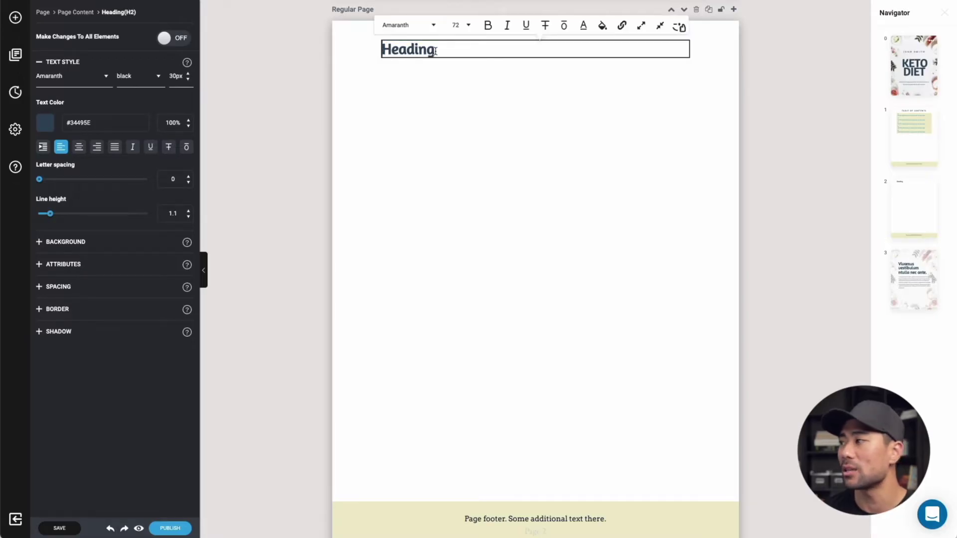
key(super+Tab)
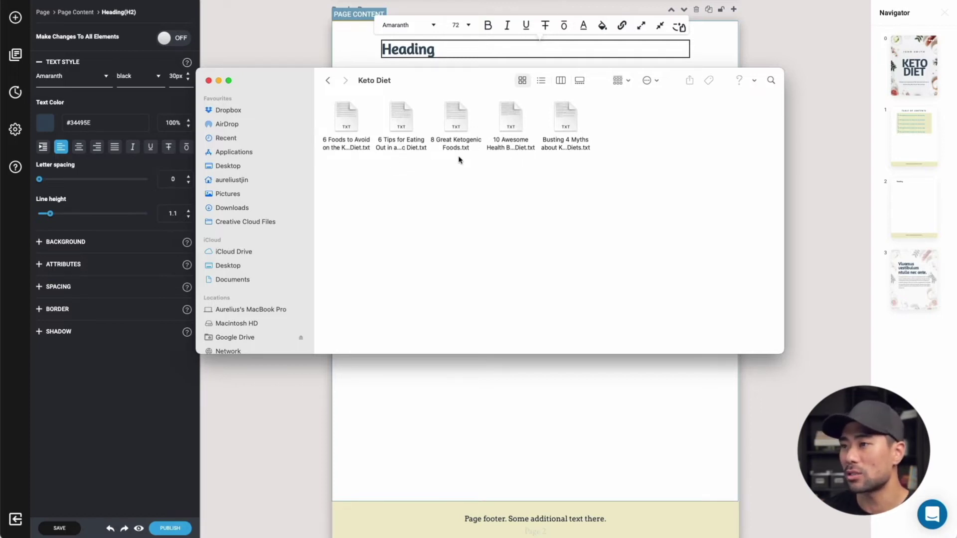
click(352, 147)
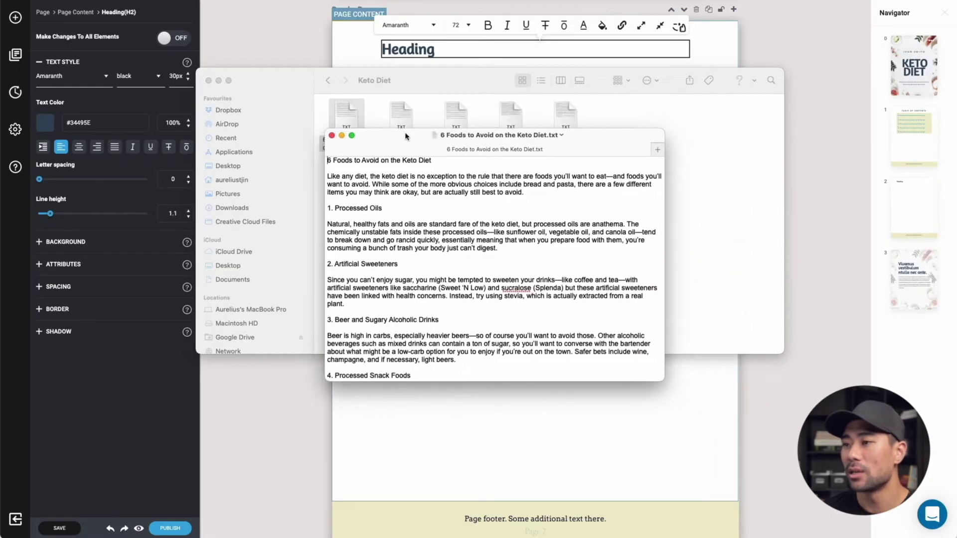
drag(380, 233, 379, 225)
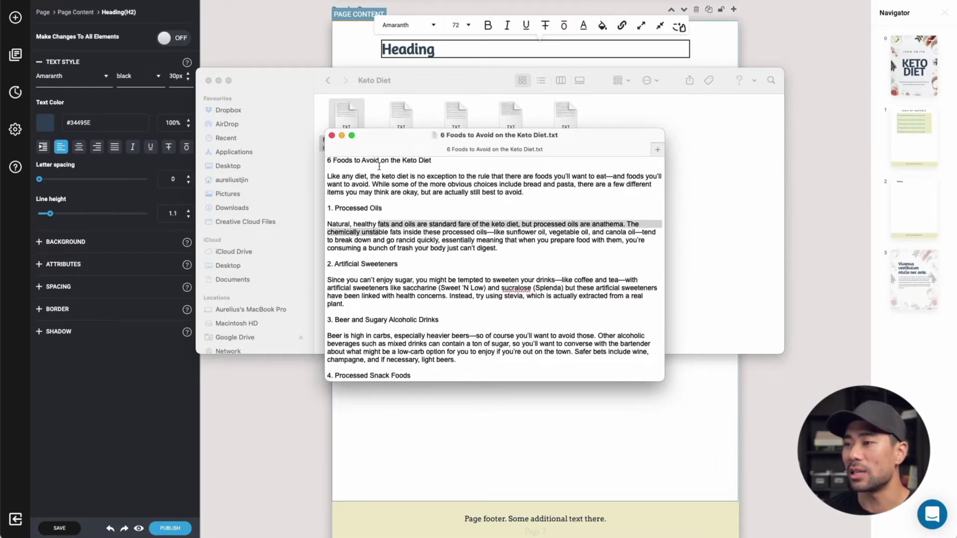
scroll(425, 225, down, 3)
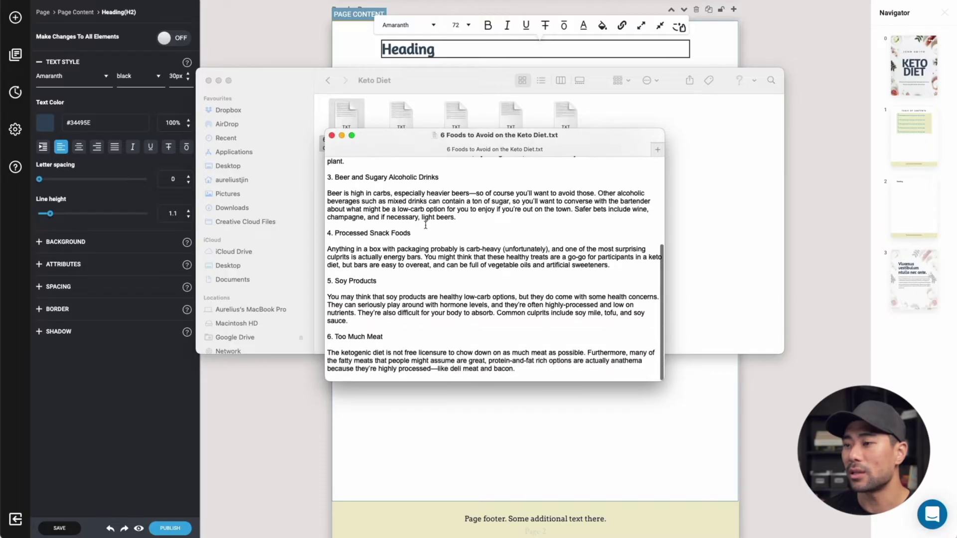
scroll(423, 199, up, 7)
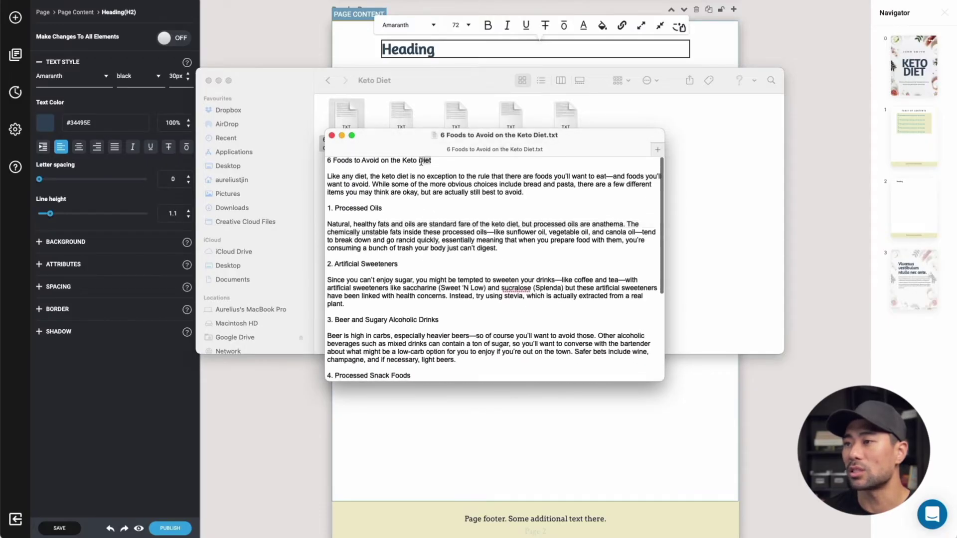
triple_click(420, 162)
right_click(417, 166)
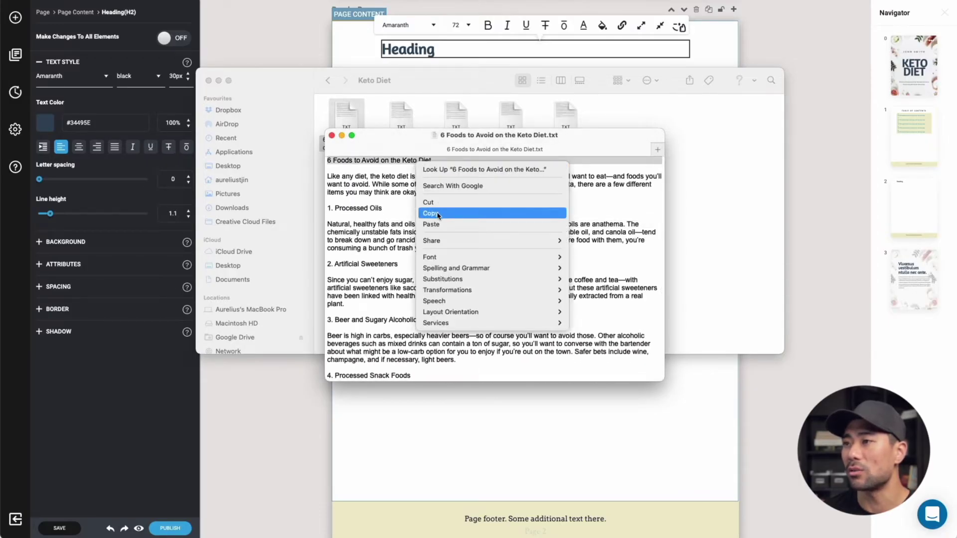
click(438, 213)
Paste the copied title over the new page's Heading placeholder.
click(406, 60)
double_click(417, 51)
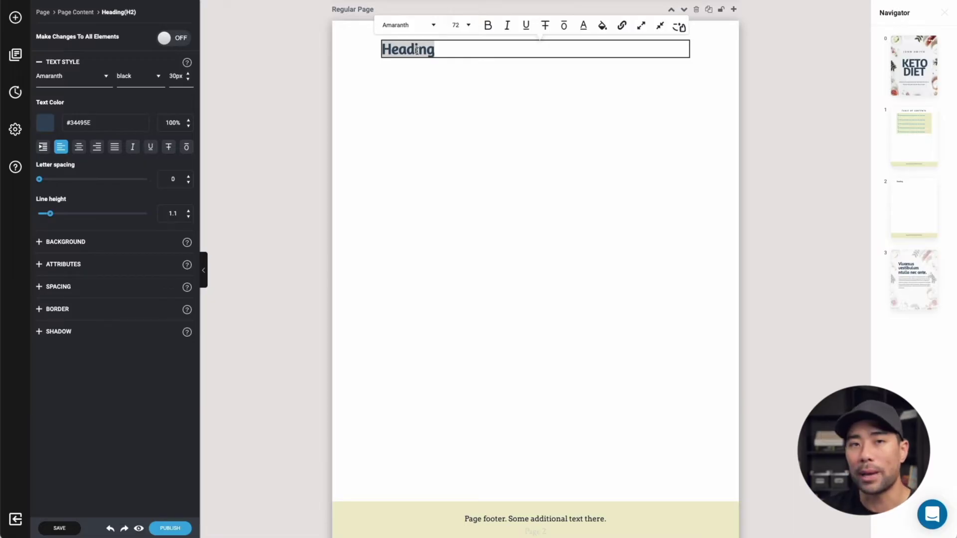
key(ctrl+v)
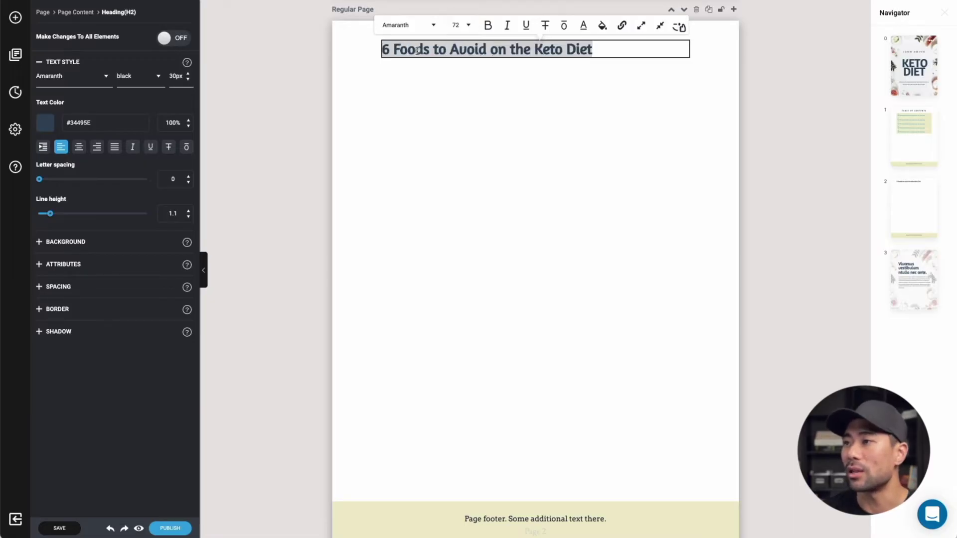
click(419, 162)
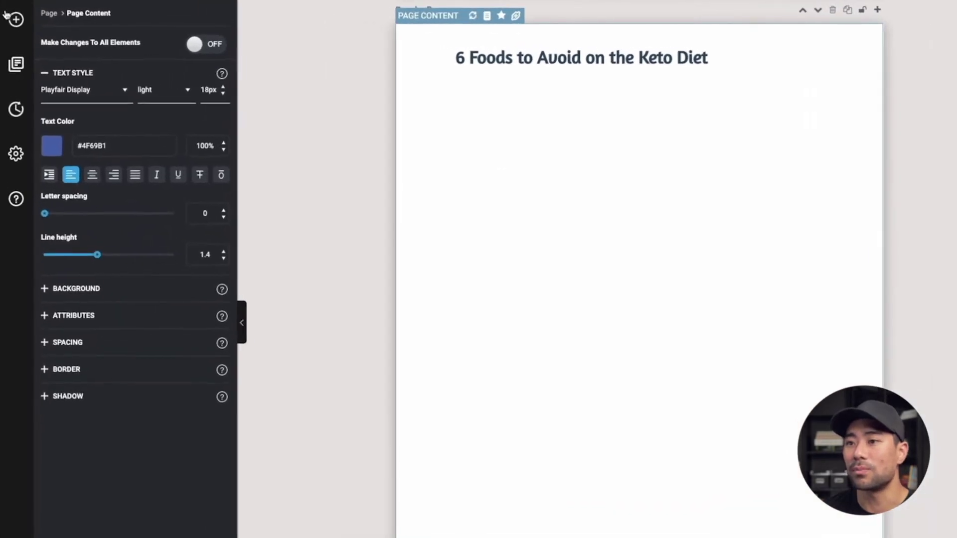
Add a Paragraph element beneath the '6 Foods to Avoid on the Keto Diet' heading.
click(15, 19)
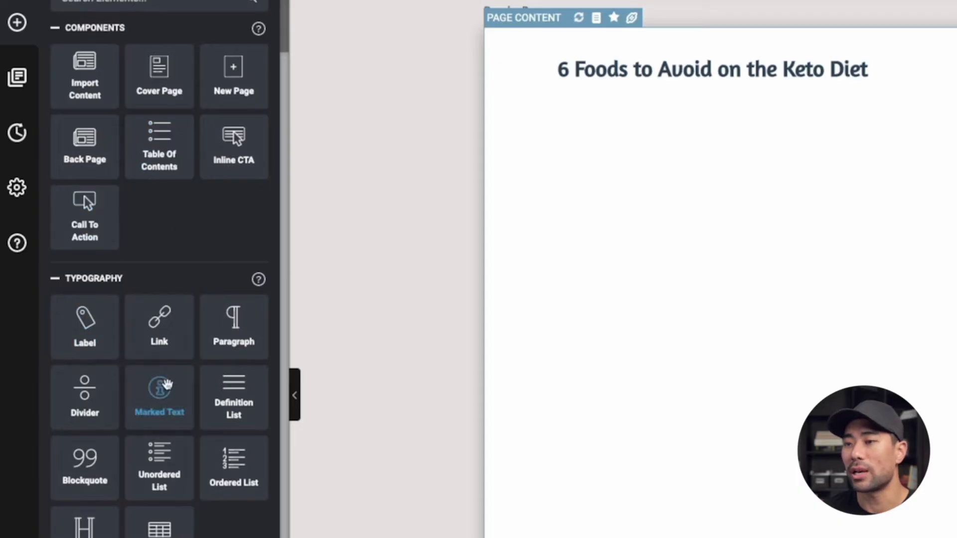
drag(224, 340, 726, 104)
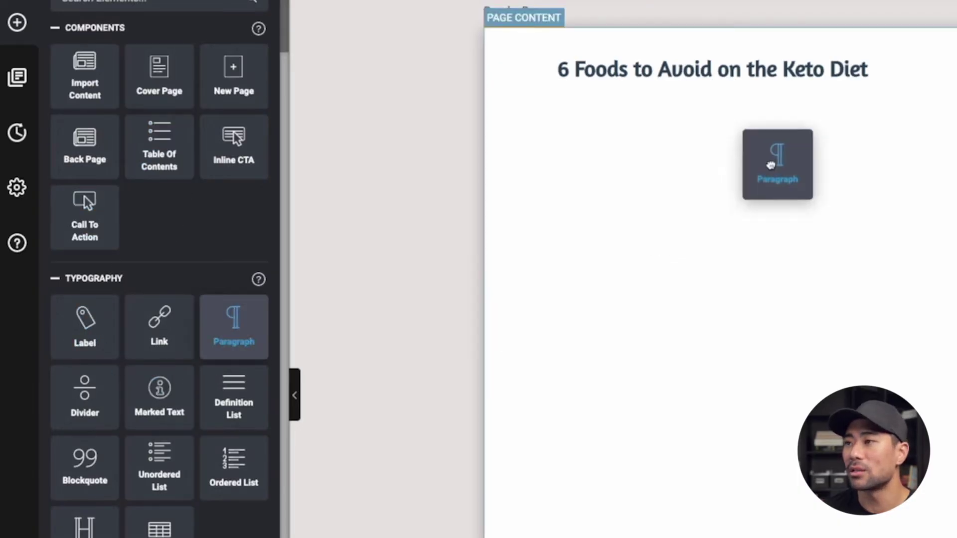
drag(496, 72, 496, 83)
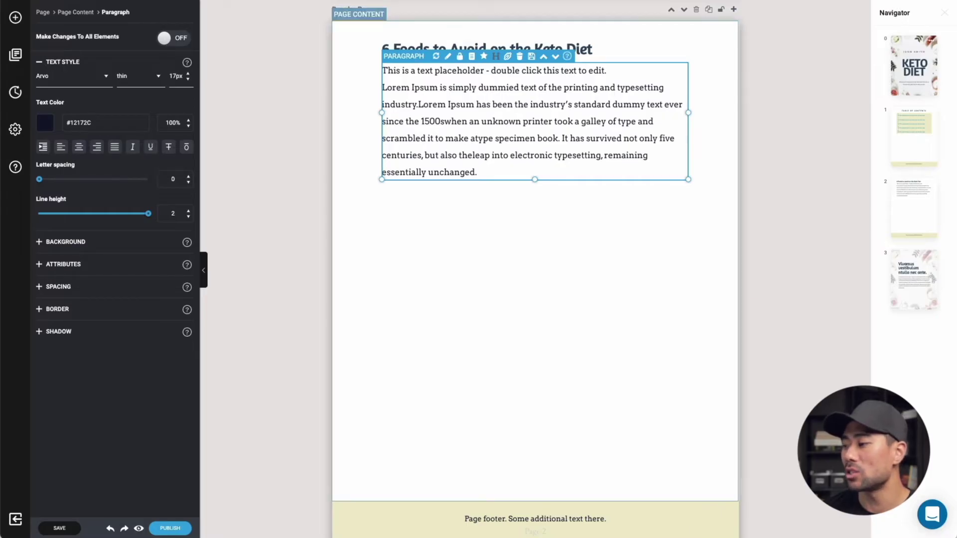
Replace the lorem ipsum placeholder with the intro keto-diet paragraph copied from the text file.
key(super+Tab)
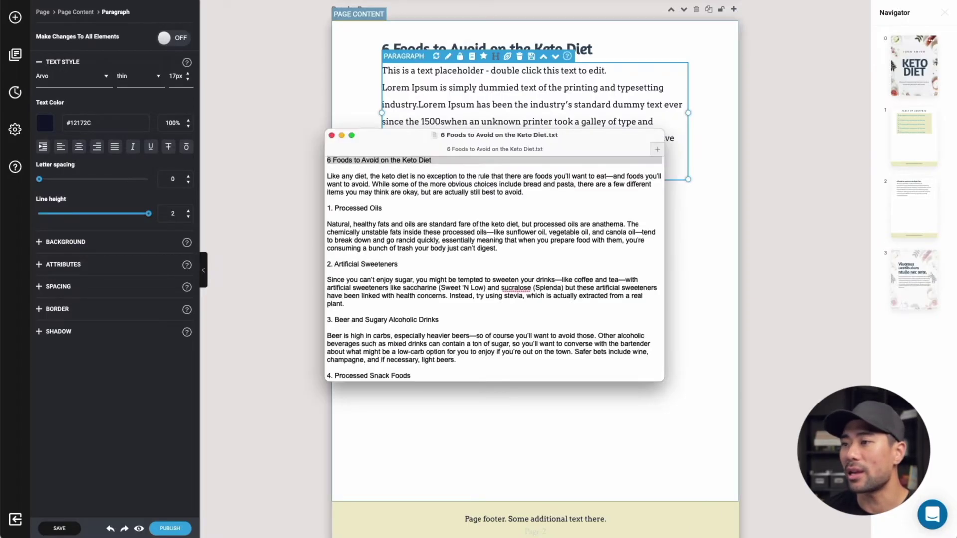
click(421, 203)
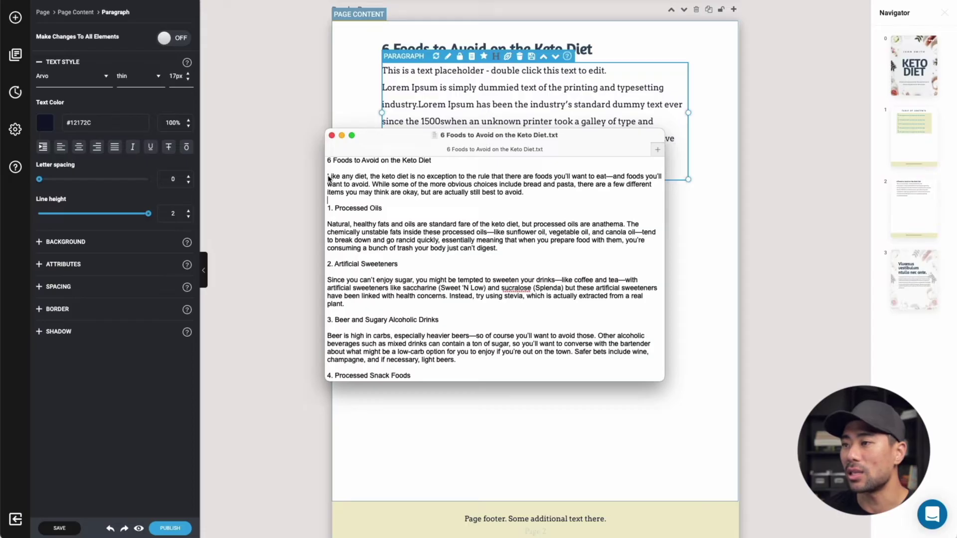
drag(328, 177, 539, 194)
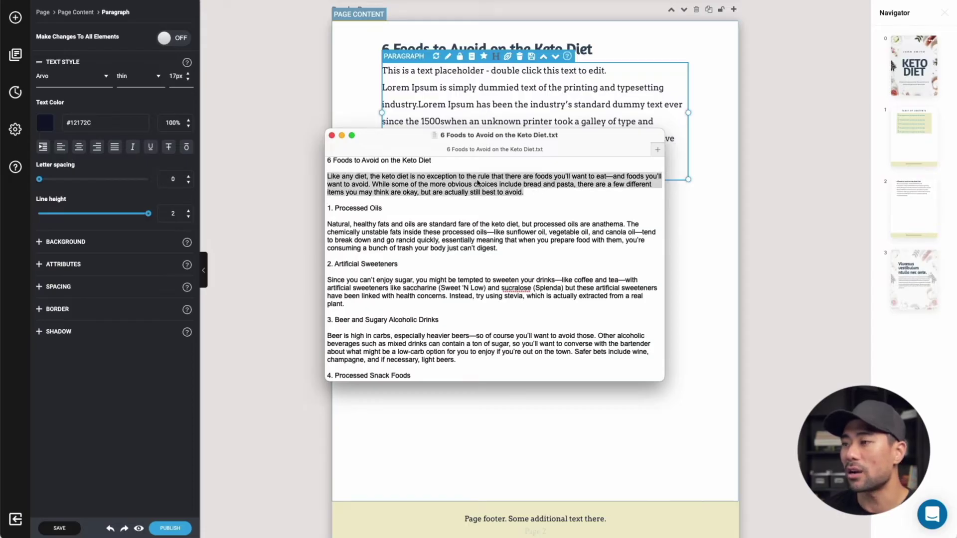
right_click(478, 183)
click(494, 229)
key(super+Tab)
double_click(488, 173)
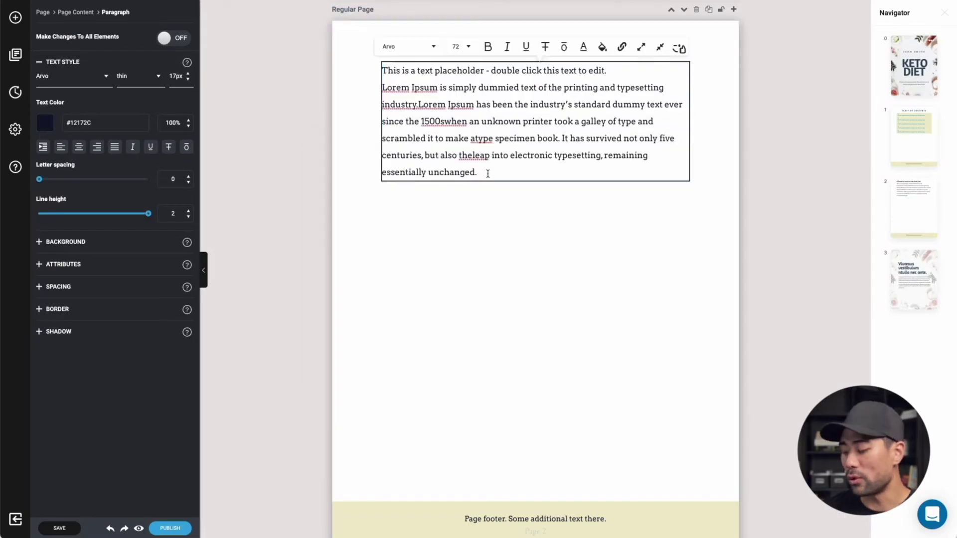
key(super+a)
key(super+v)
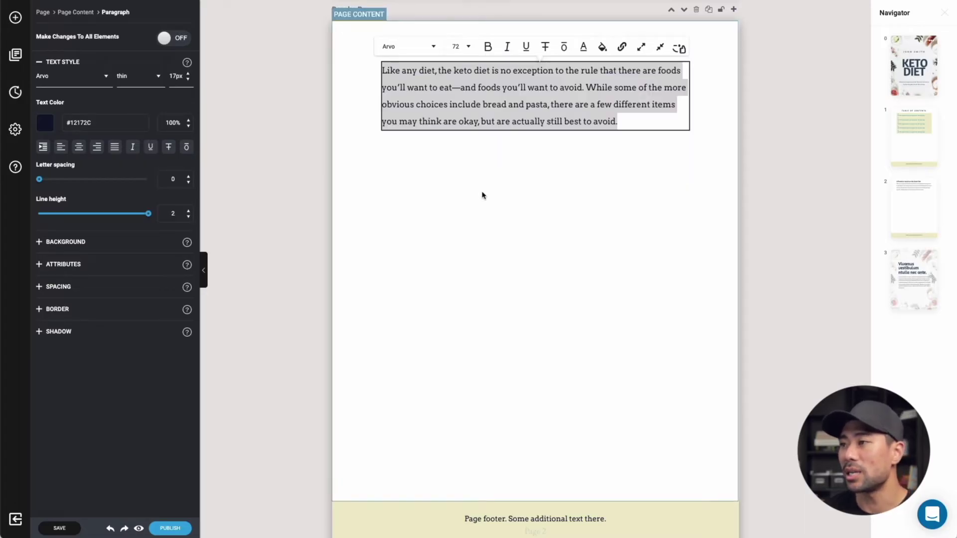
click(454, 173)
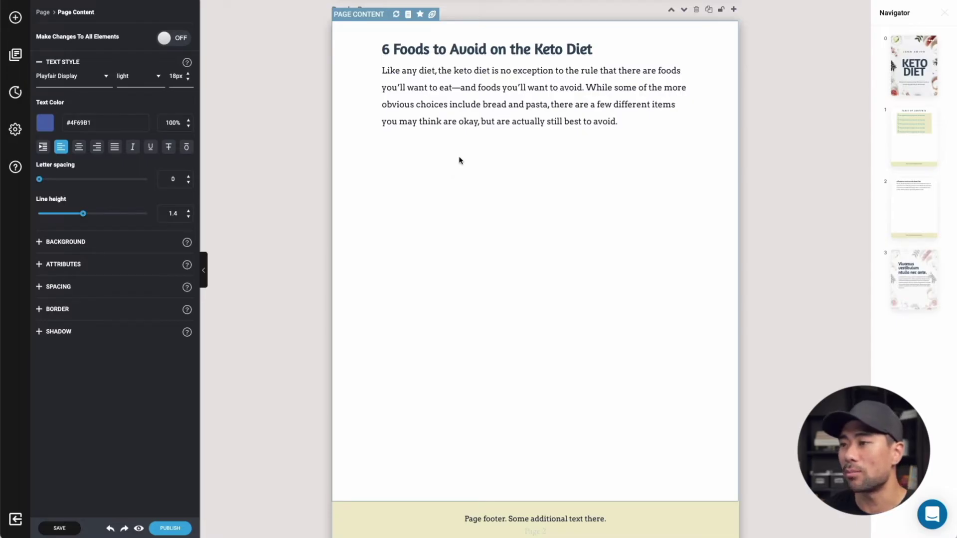
click(469, 140)
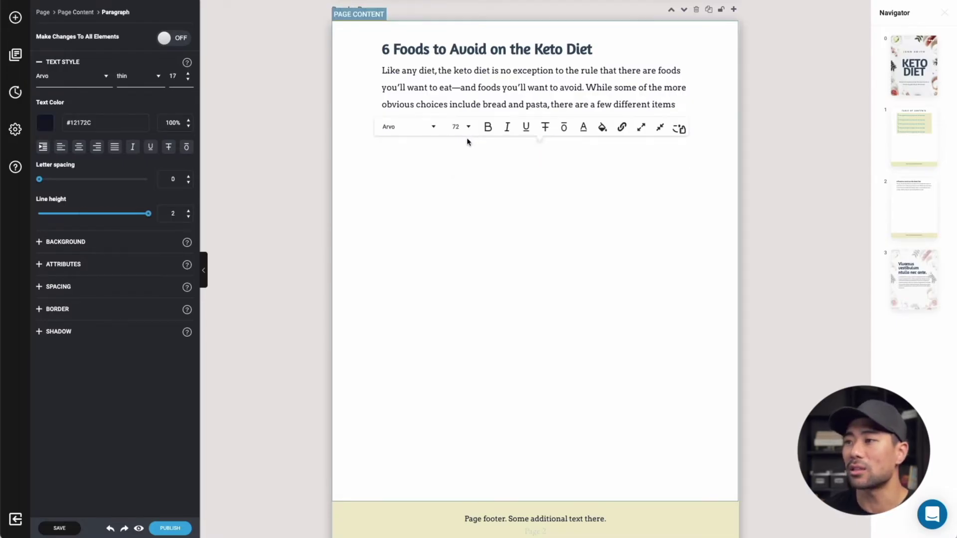
Paste food items 1–3, from Processed Oils to light beers, into the empty paragraph.
click(464, 146)
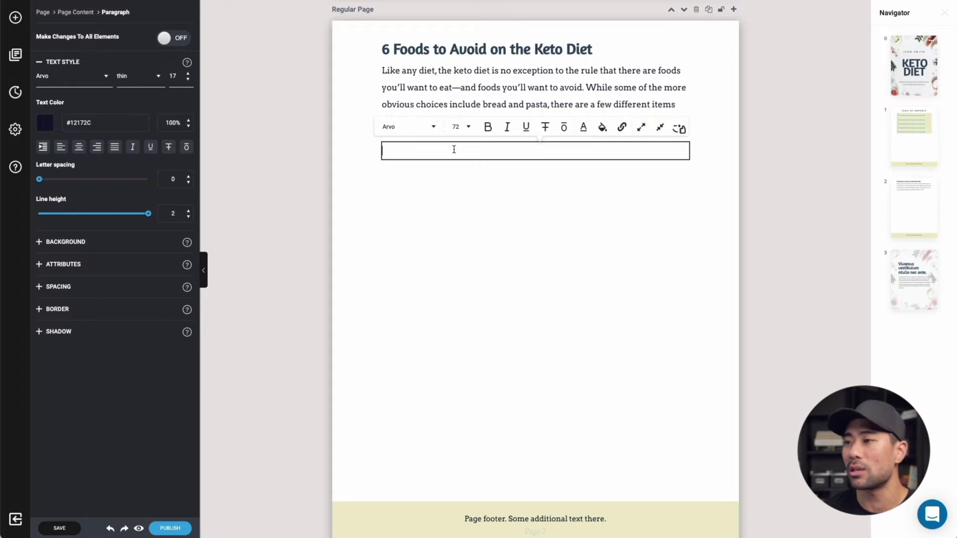
key(super+Tab)
click(342, 220)
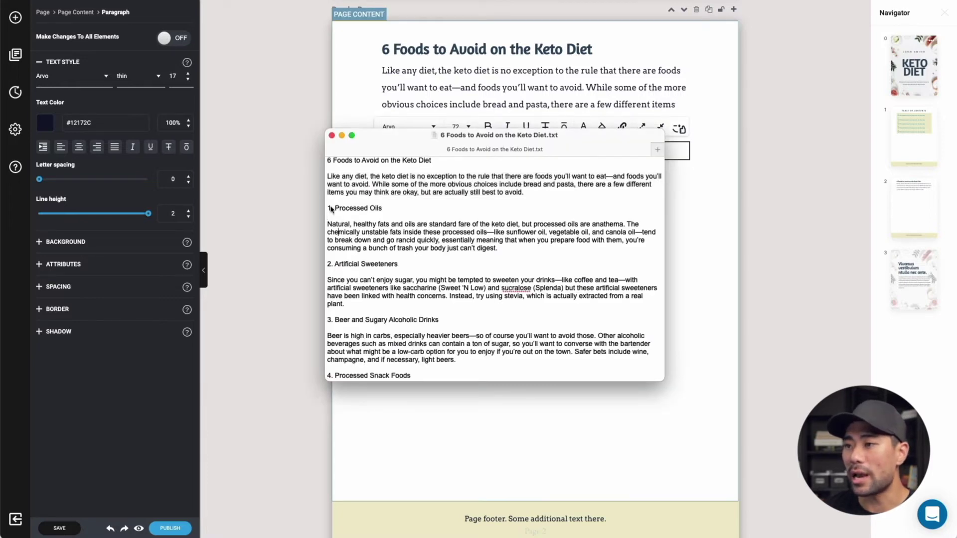
drag(328, 209, 461, 362)
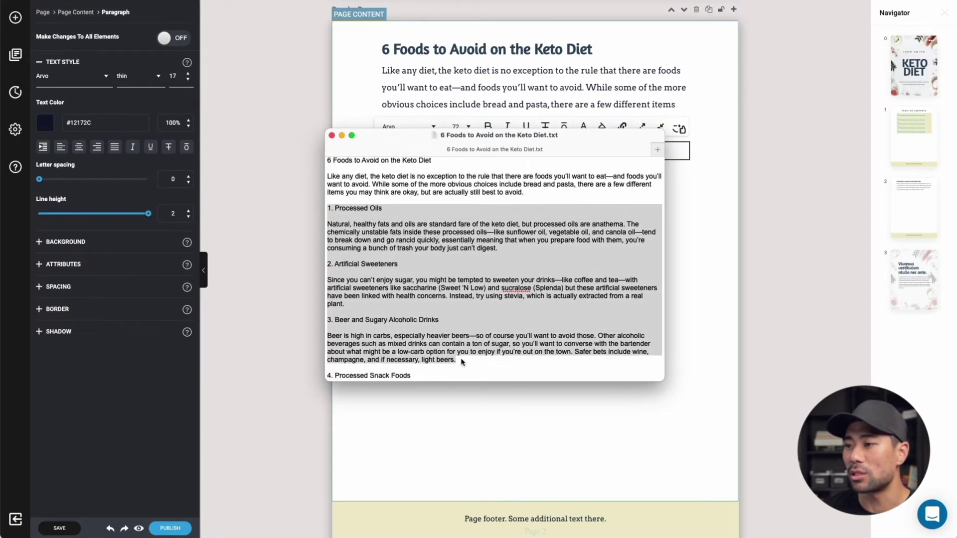
right_click(411, 234)
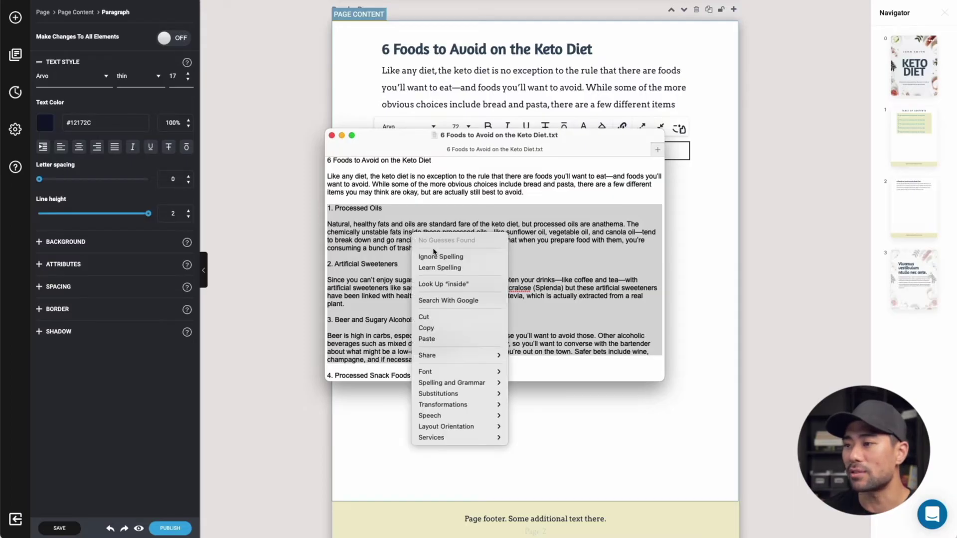
click(432, 328)
key(super+Tab)
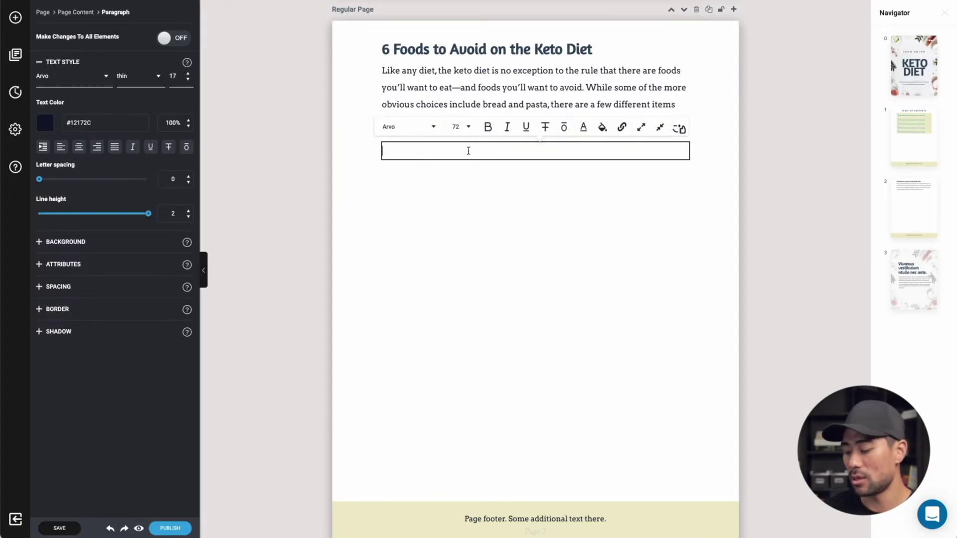
key(super+v)
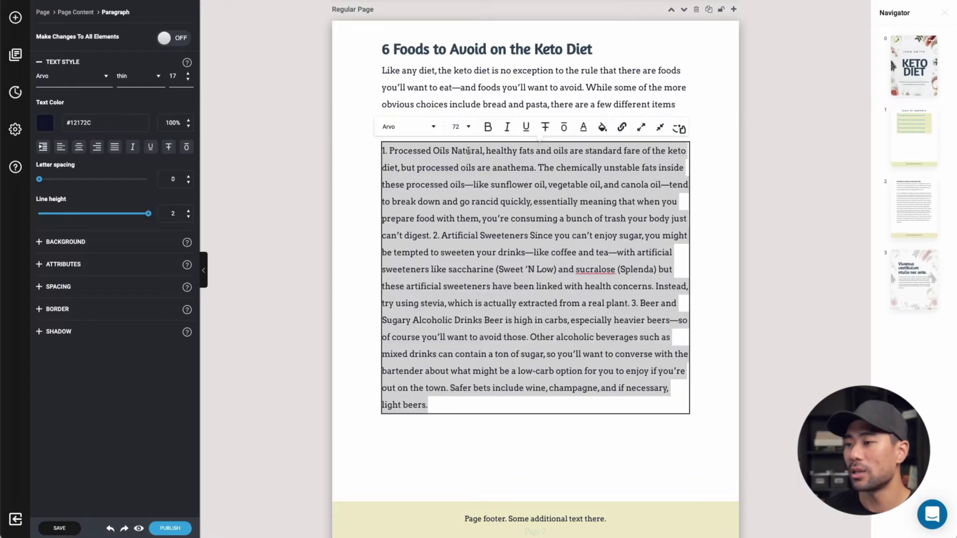
click(450, 432)
Split Artificial Sweeteners and Beer and Sugary Alcoholic Drinks into their own paragraphs.
click(469, 278)
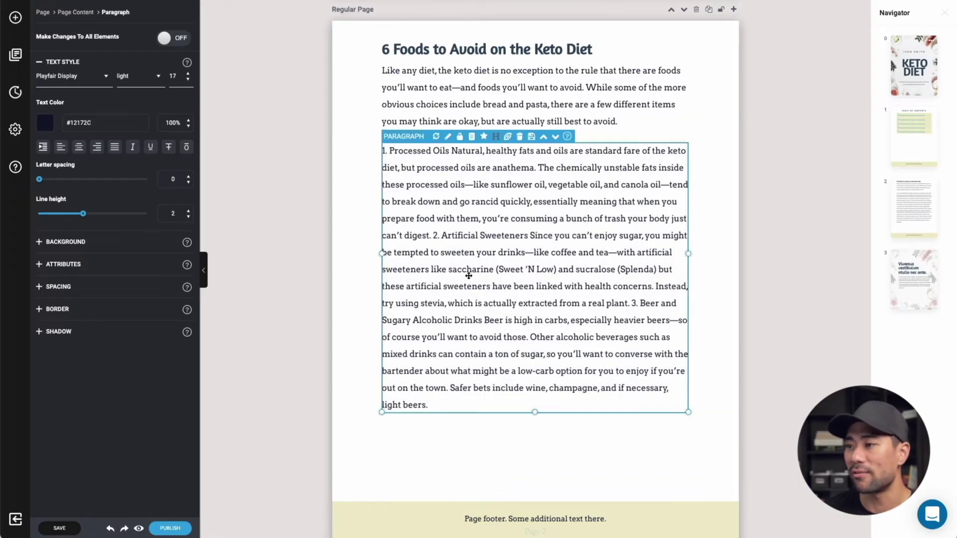
double_click(433, 234)
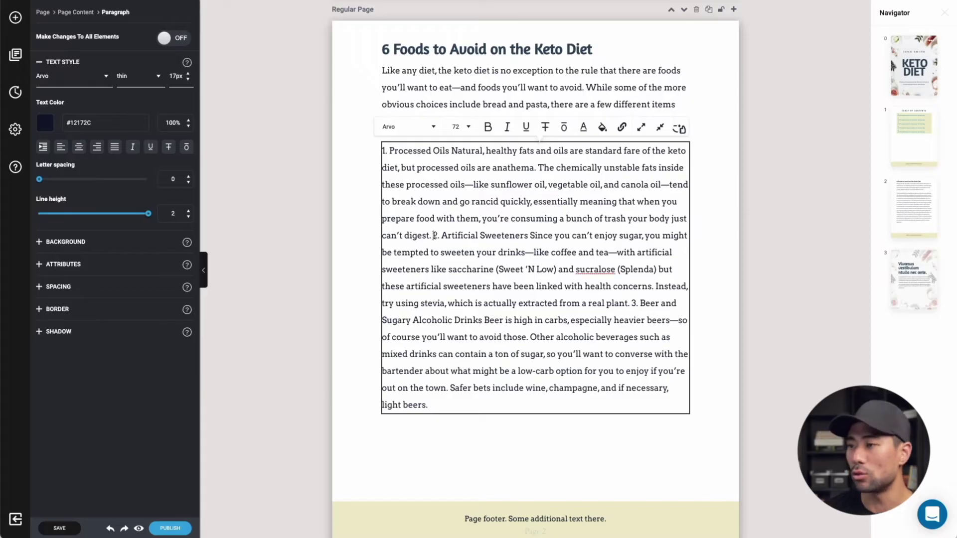
key(Return)
key(Return)
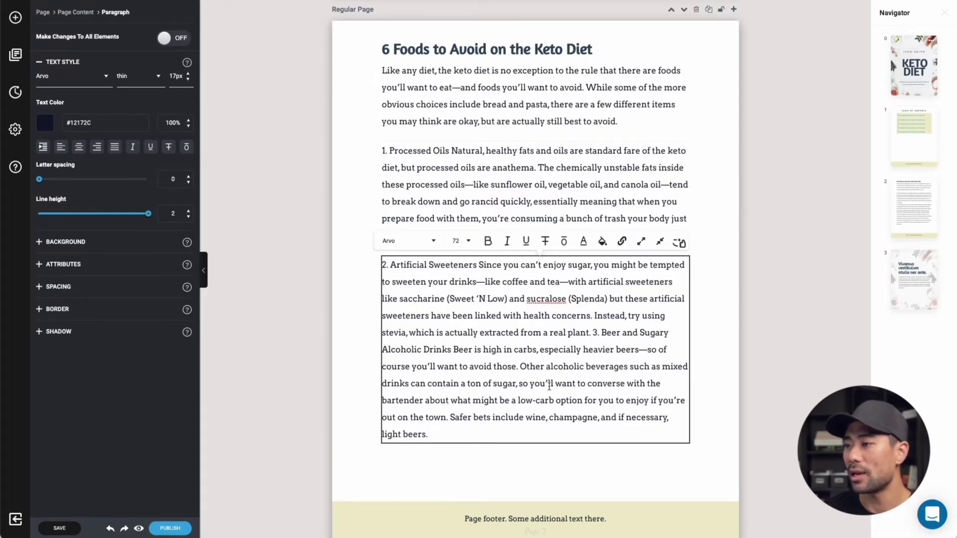
key(Return)
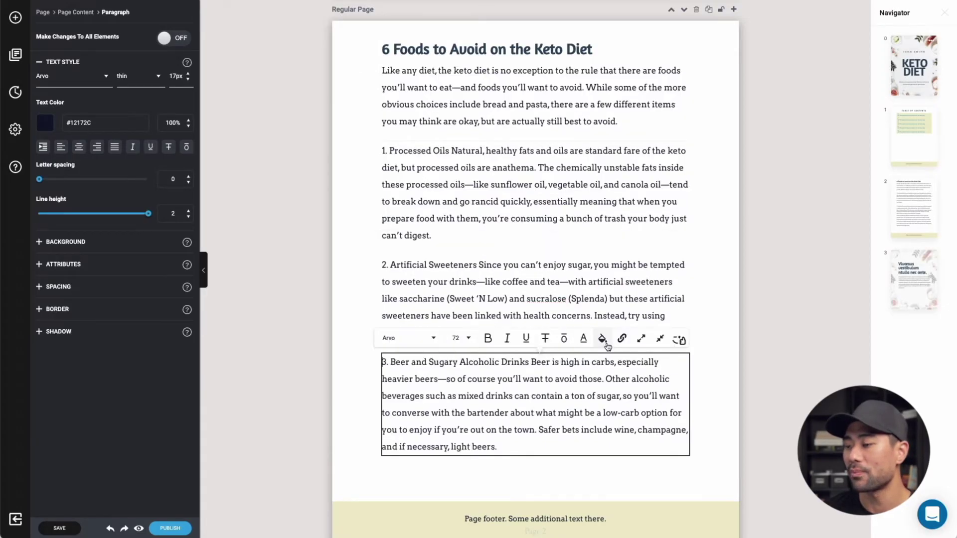
click(516, 477)
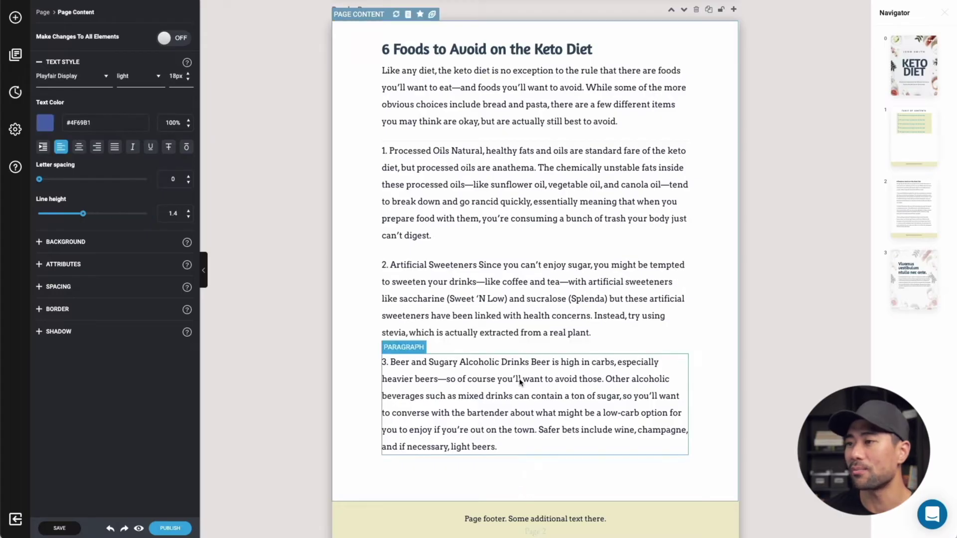
Insert a blank New Page between the 6 Foods page and the Back Page.
scroll(573, 332, down, 3)
scroll(573, 332, up, 3)
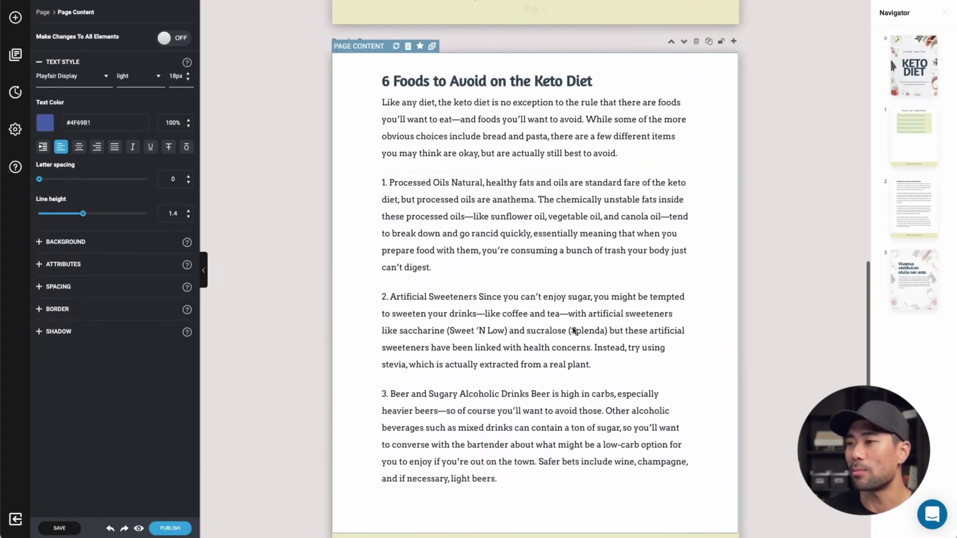
scroll(573, 331, down, 2)
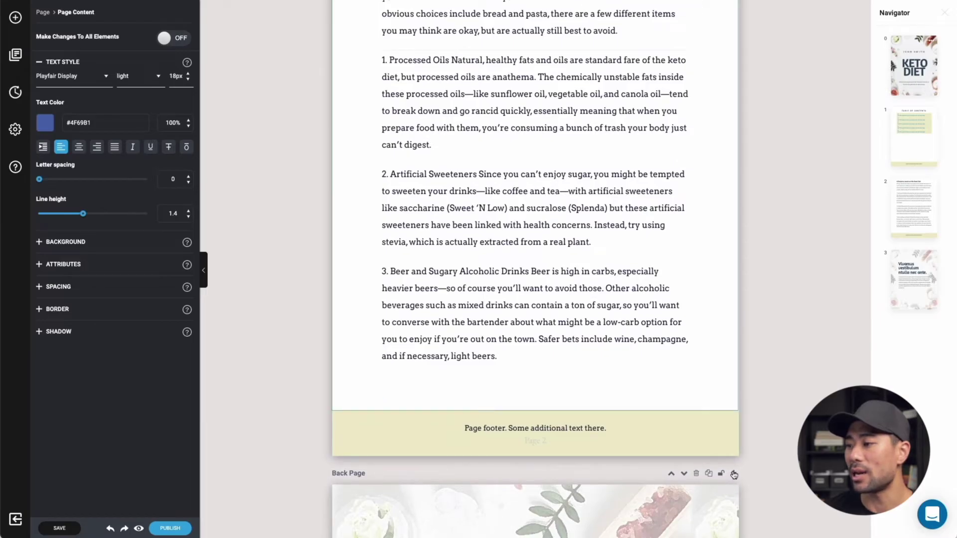
click(733, 475)
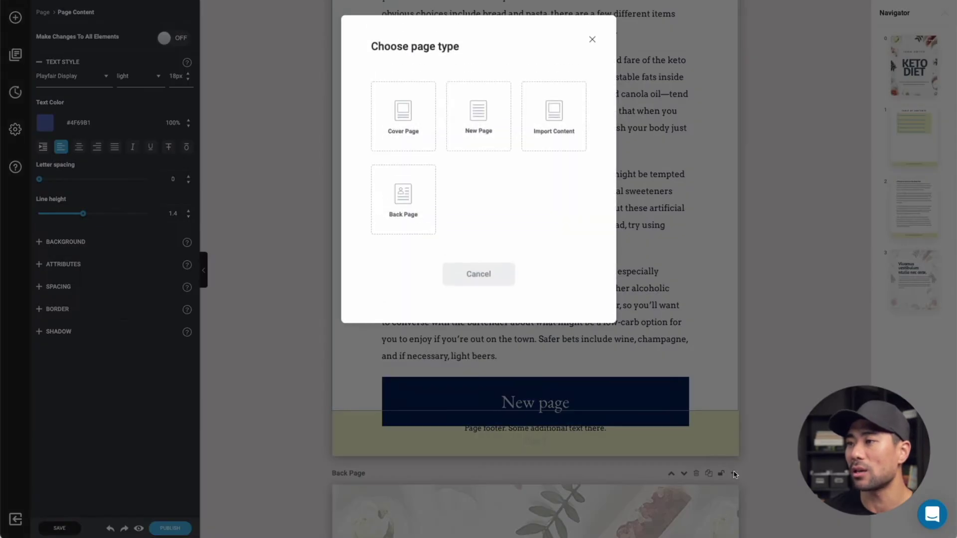
click(476, 136)
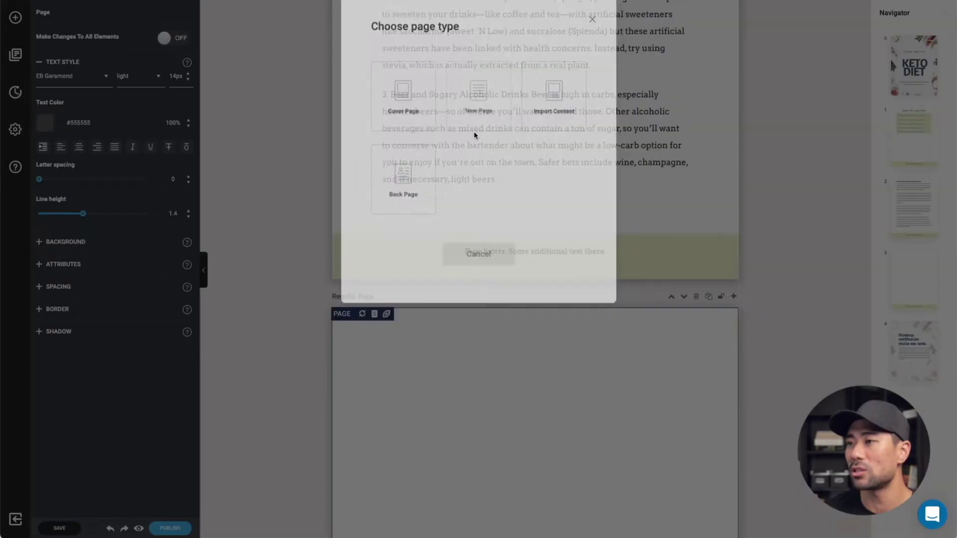
scroll(529, 286, up, 6)
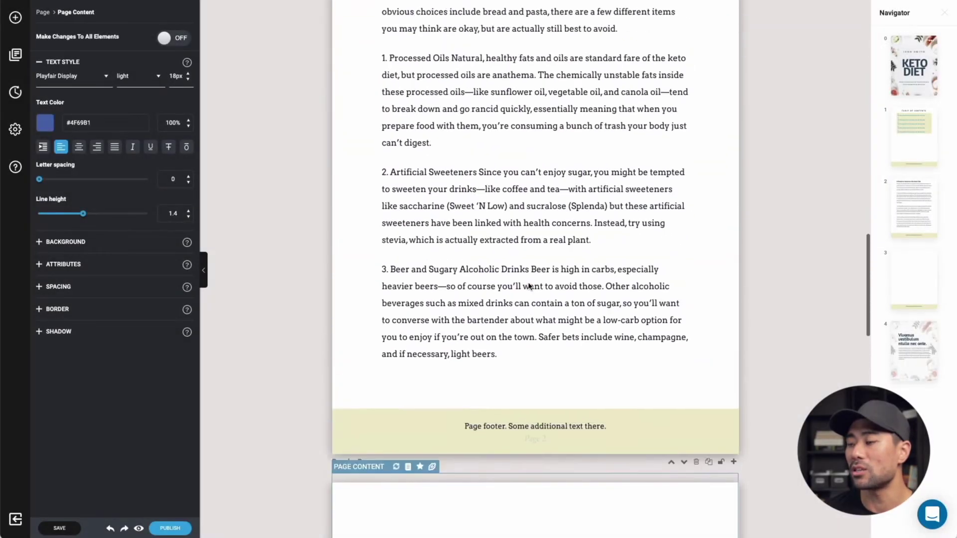
scroll(530, 284, down, 6)
Paste sections 4–6 from the text file into an empty paragraph on the new page.
click(473, 247)
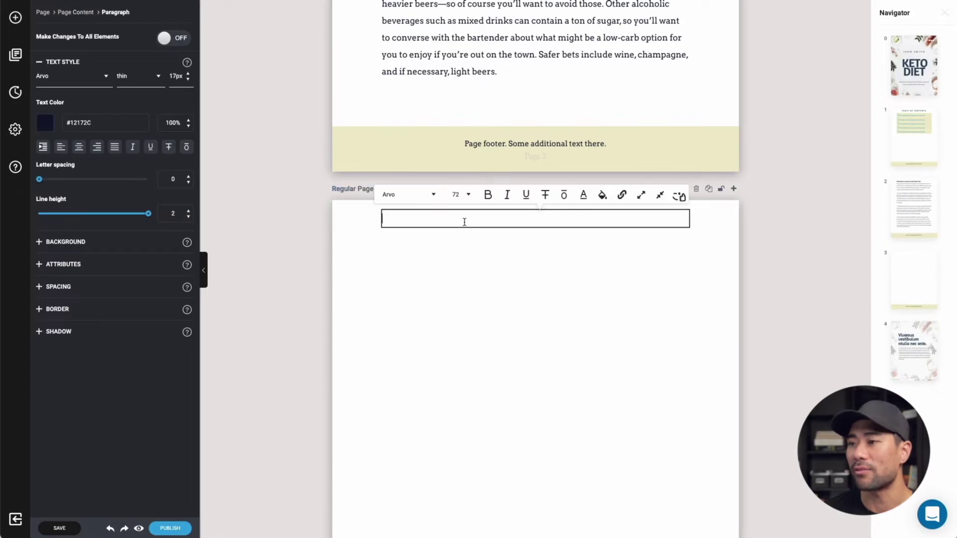
key(super+Tab)
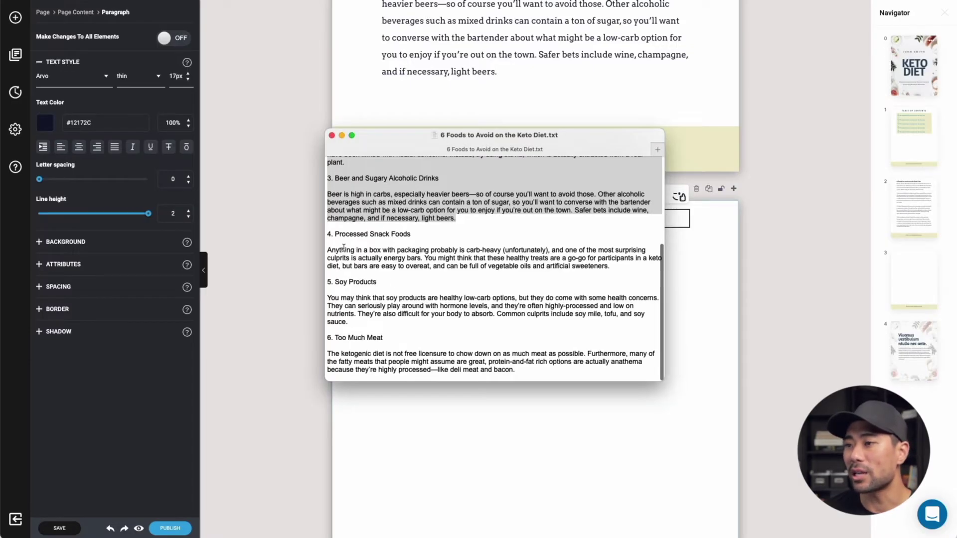
drag(328, 237, 551, 388)
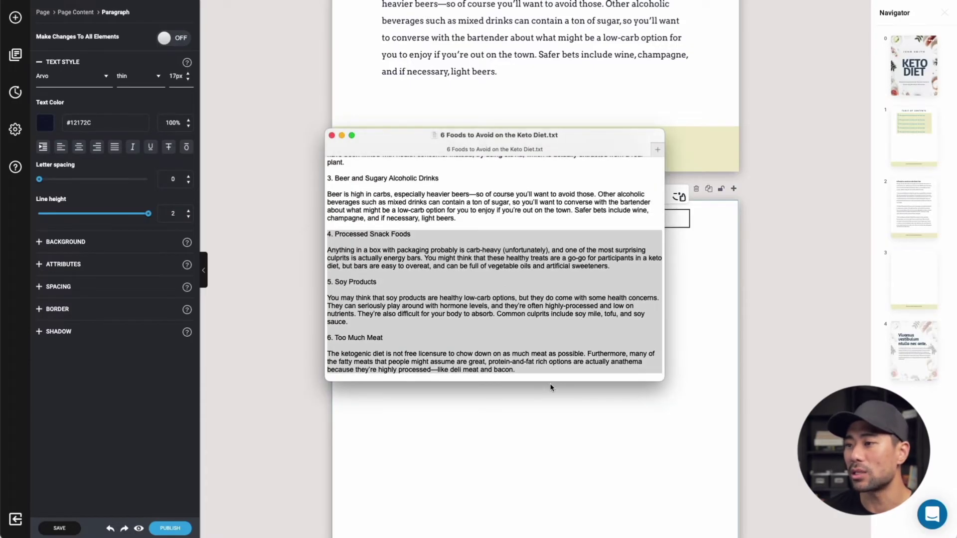
right_click(390, 246)
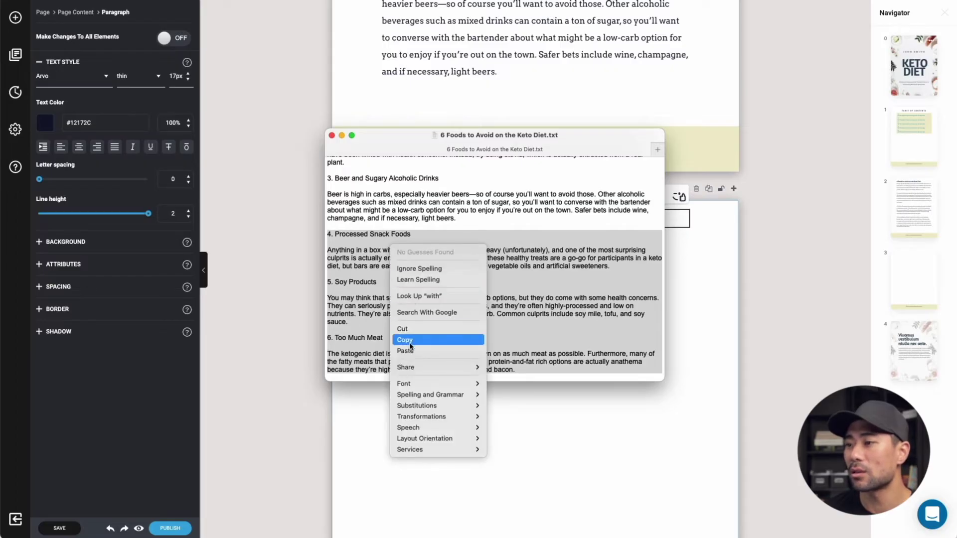
click(405, 341)
click(564, 79)
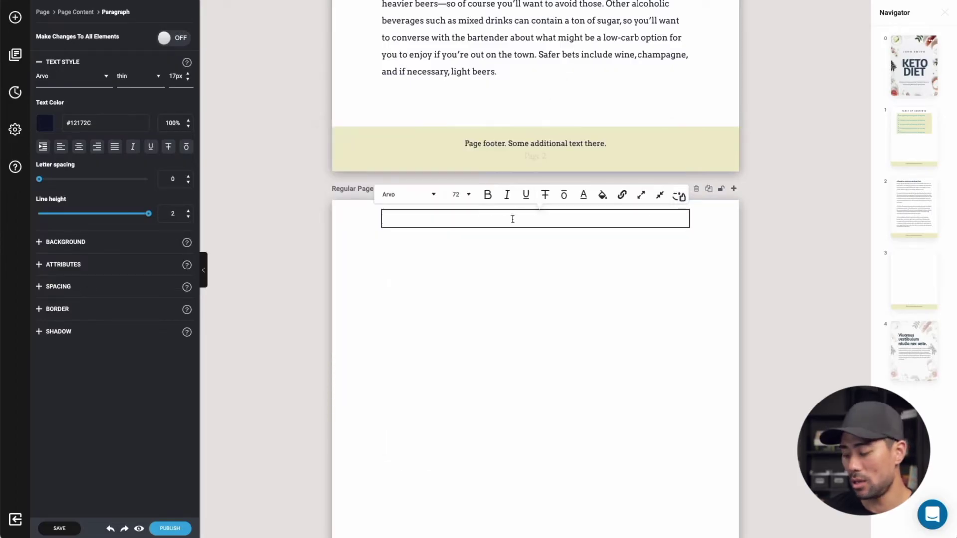
key(ctrl+v)
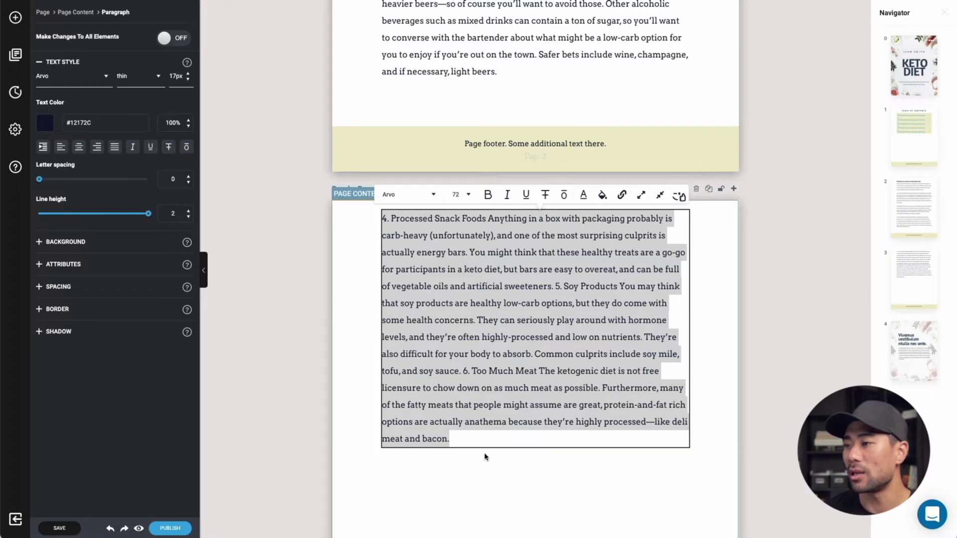
click(485, 455)
Break the pasted text before '5. Soy Products' to make a separate paragraph.
click(576, 313)
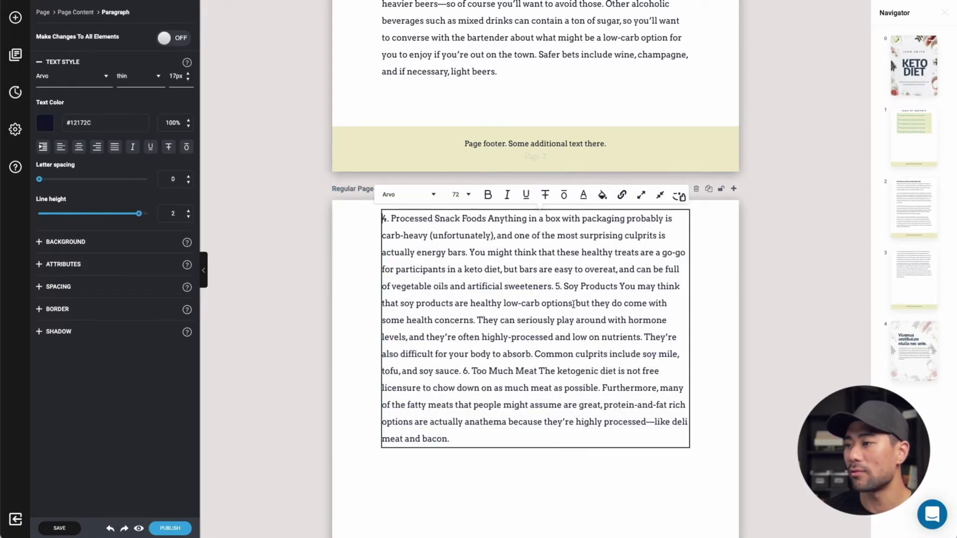
click(555, 286)
key(Return)
key(Return)
Bold the opening sentence of the Processed Oils paragraph, through 'anathema.'.
click(569, 388)
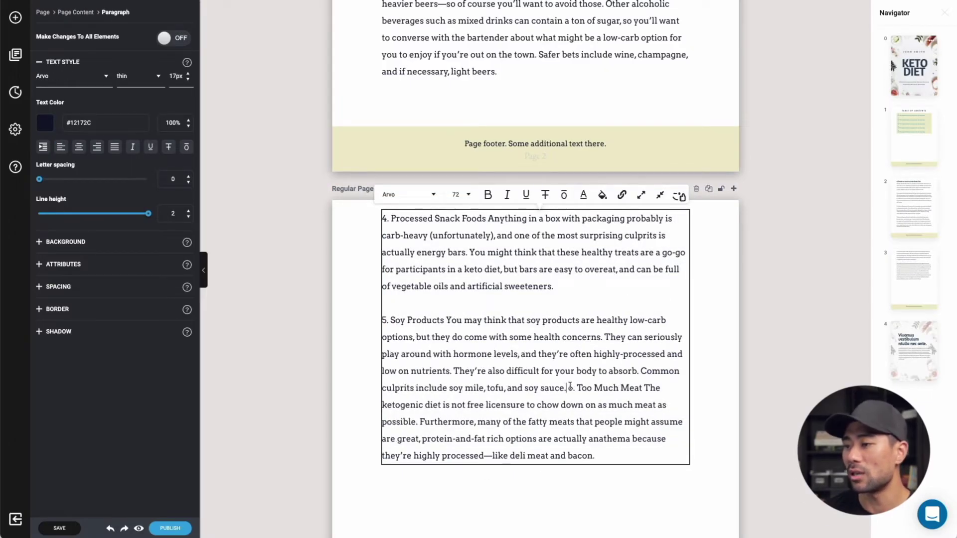
key(Return)
key(Return)
scroll(556, 245, up, 8)
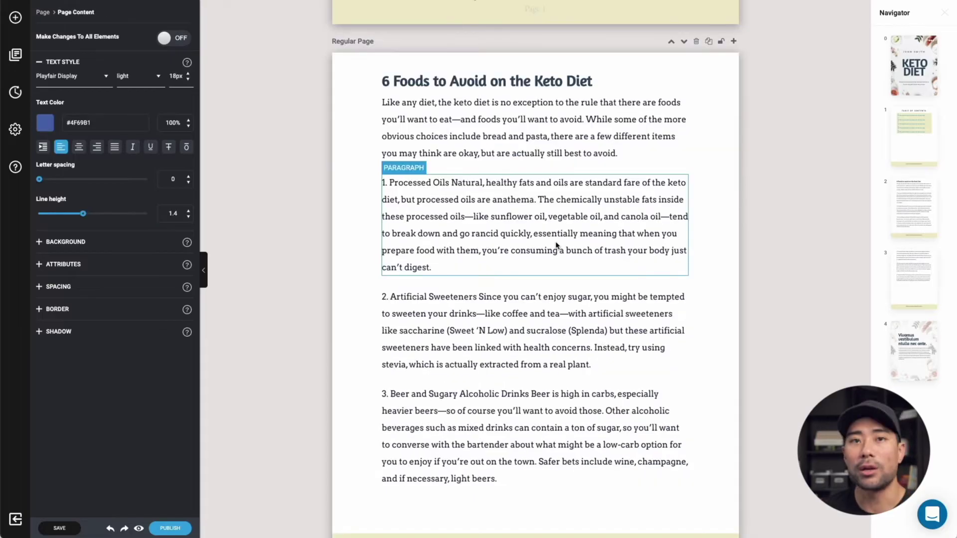
click(480, 213)
click(456, 199)
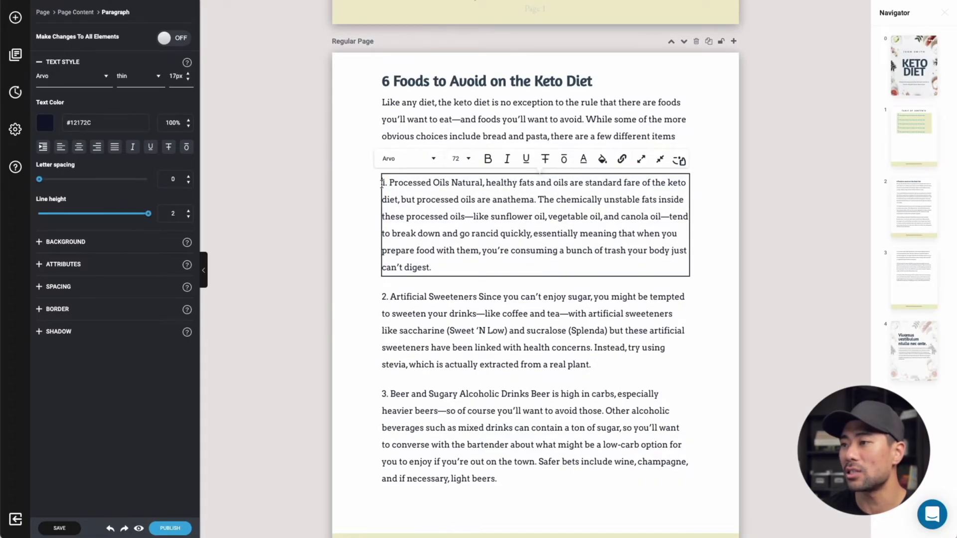
drag(382, 183, 536, 200)
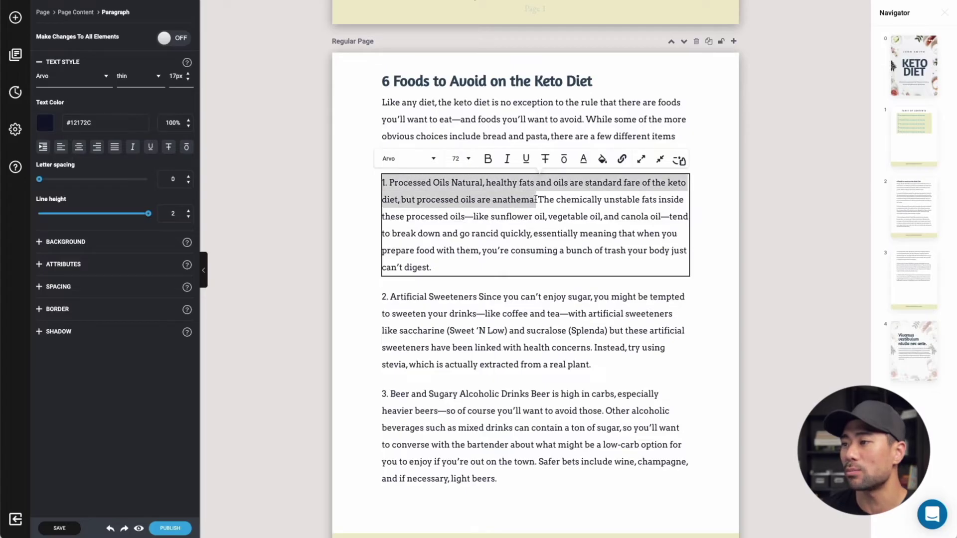
click(488, 160)
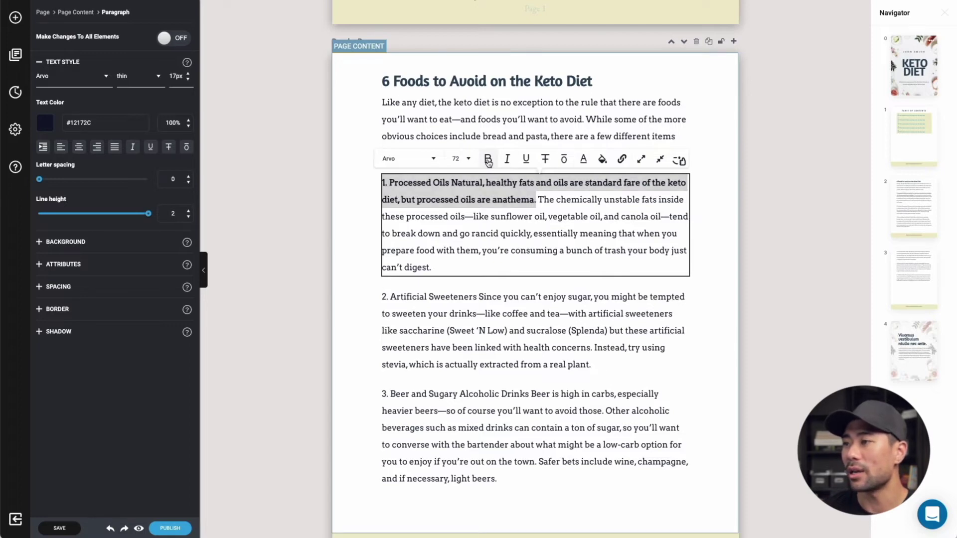
click(507, 159)
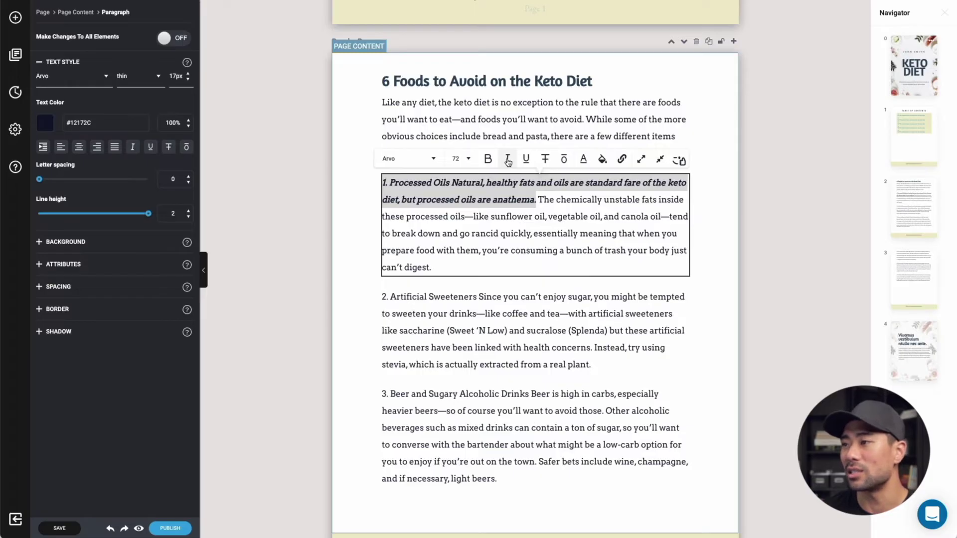
click(508, 160)
click(633, 289)
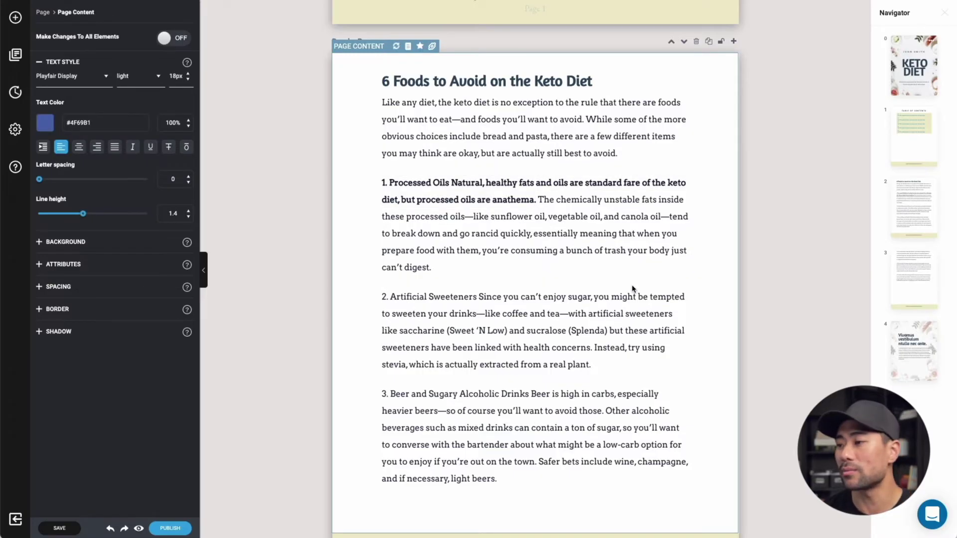
scroll(800, 281, down, 1)
click(800, 281)
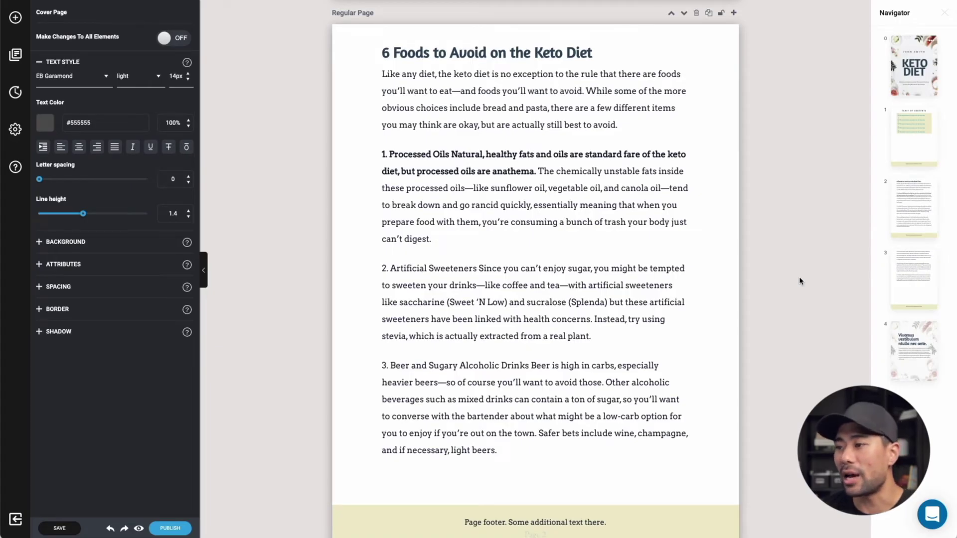
Move page 3 to the fourth slot in the Navigator so sections 4–6 follow the first 6 Foods page.
scroll(801, 275, down, 1)
scroll(800, 274, up, 1)
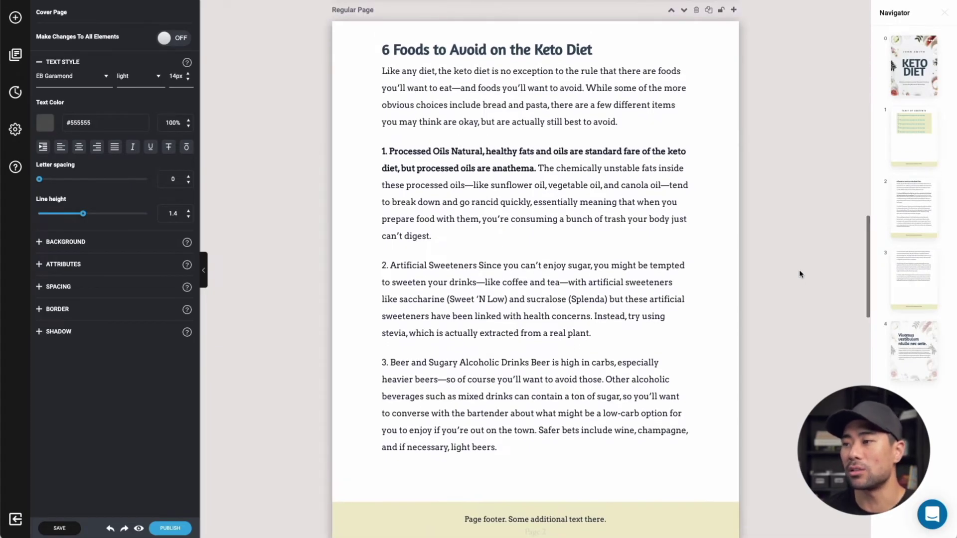
scroll(817, 194, up, 1)
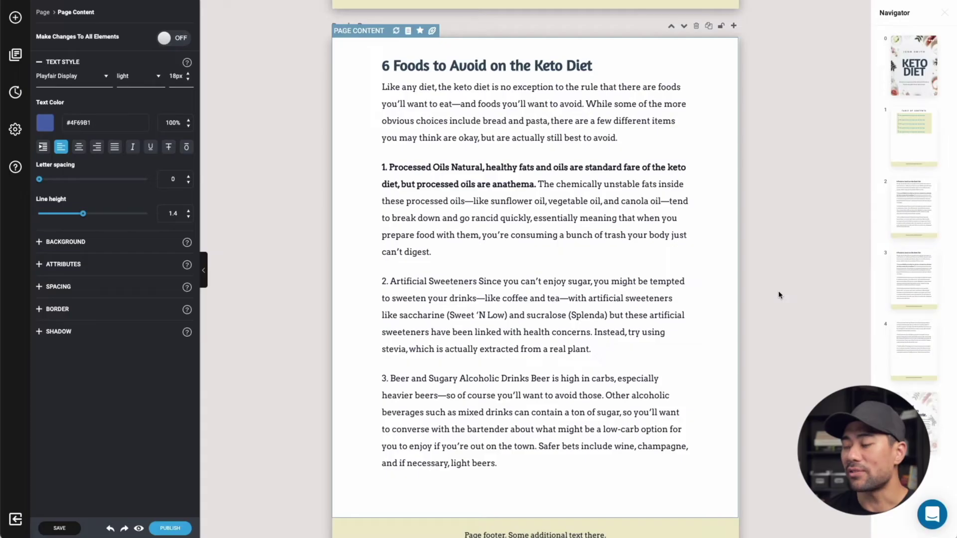
scroll(780, 295, down, 10)
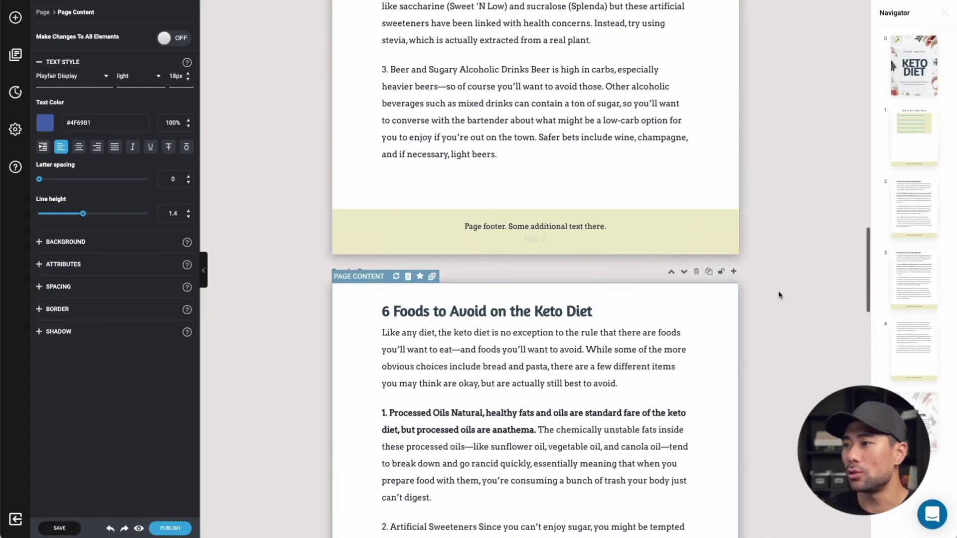
scroll(780, 295, down, 2)
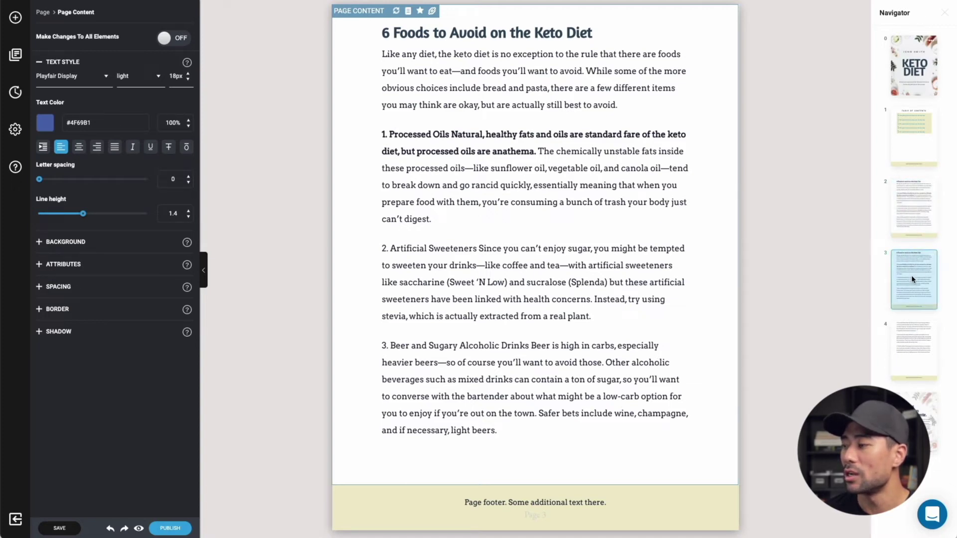
drag(914, 280, 908, 367)
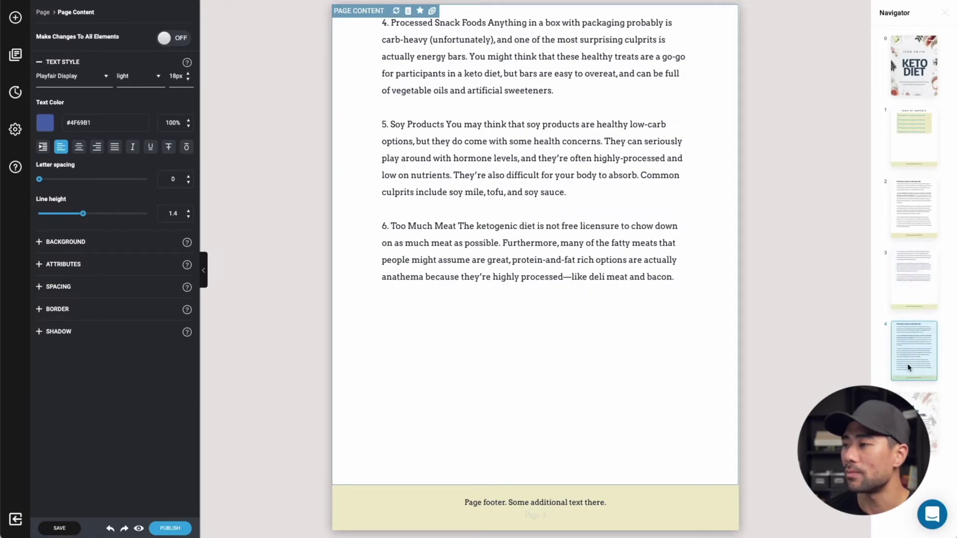
scroll(716, 327, down, 4)
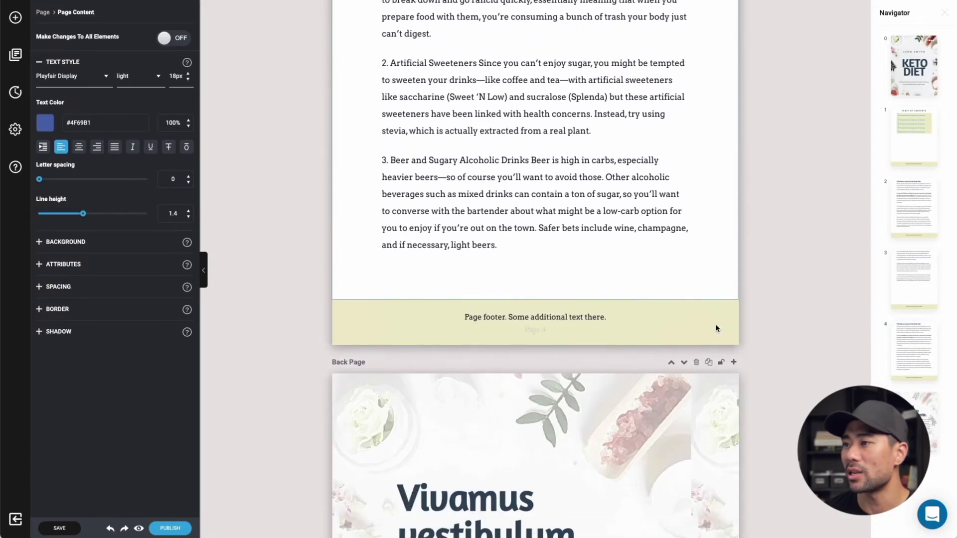
scroll(715, 328, up, 2)
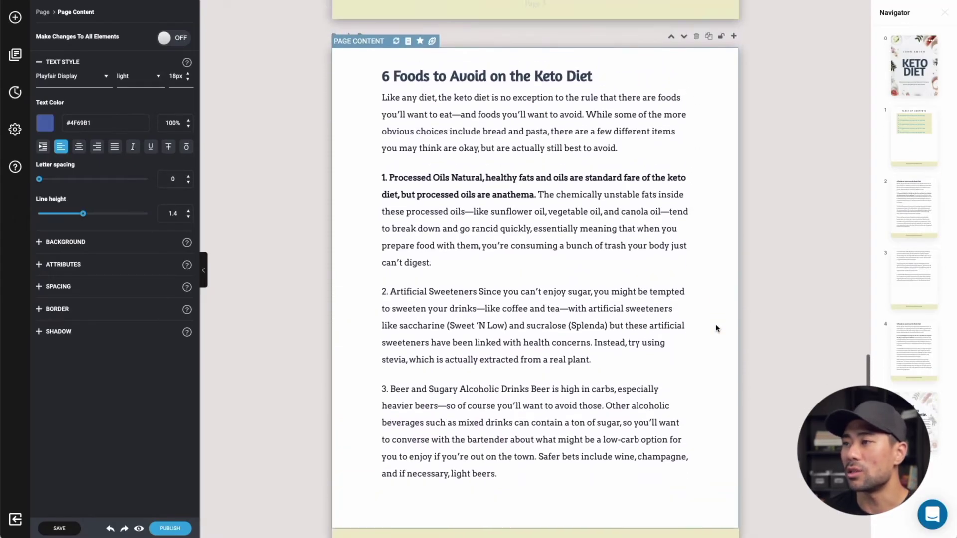
click(463, 85)
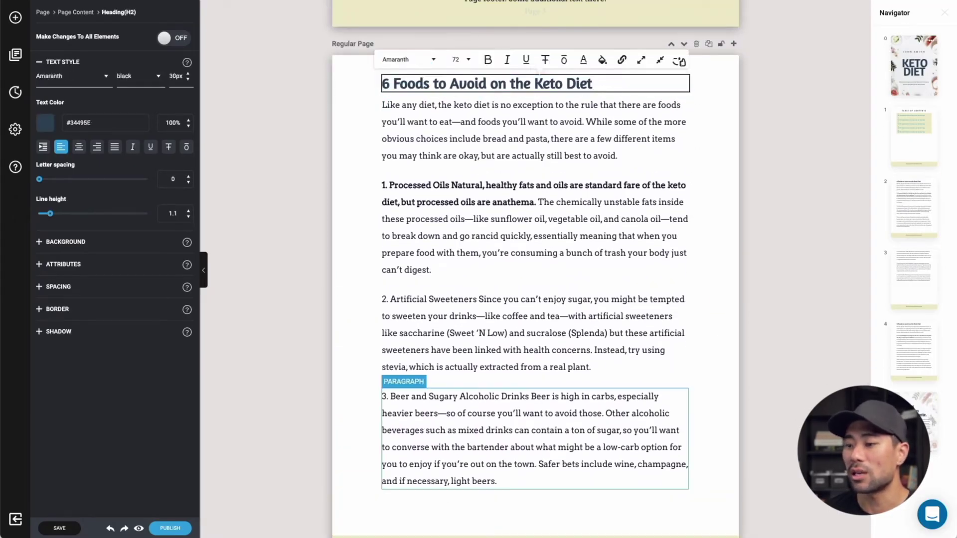
Replace the duplicate page's heading with the 'Busting 4 Myths about Ketogenic Diets' title.
key(super+Tab)
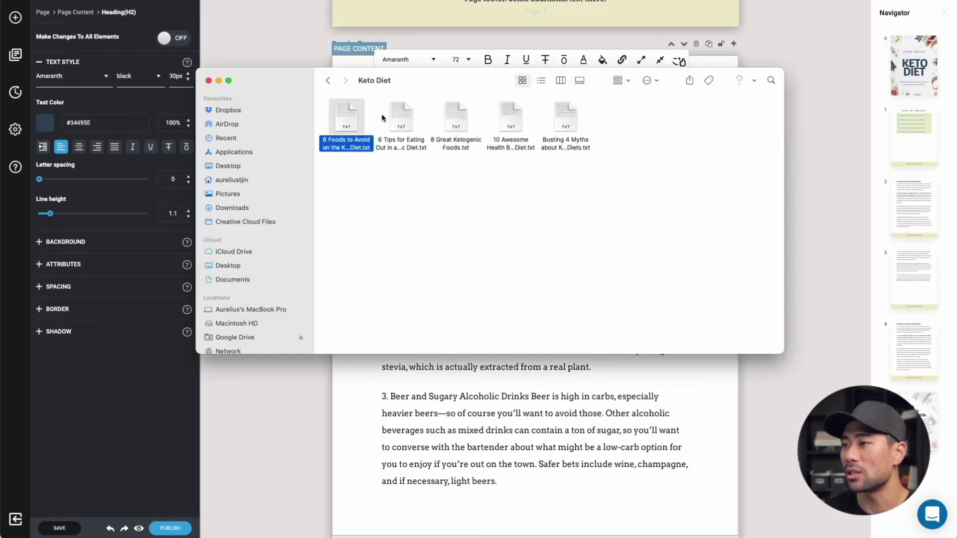
click(482, 207)
double_click(568, 145)
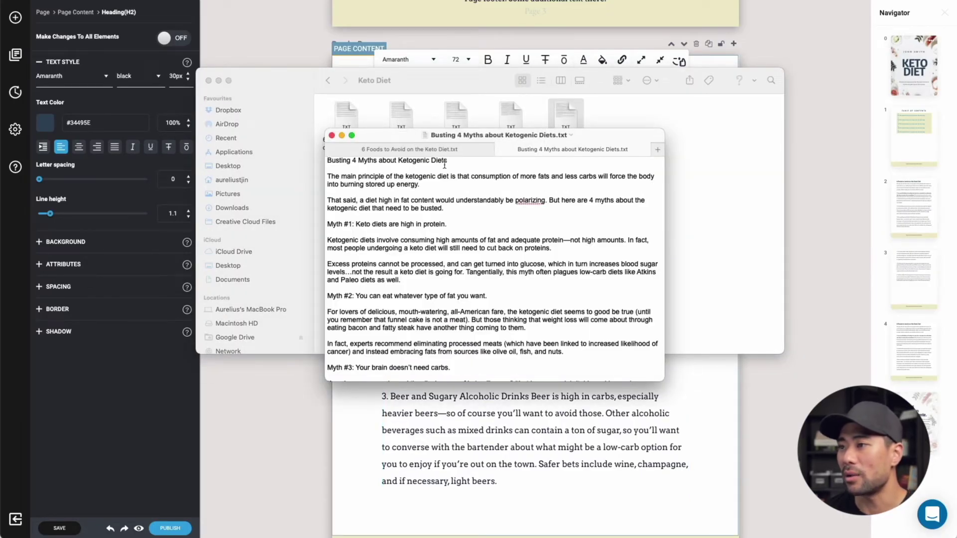
drag(454, 161, 317, 165)
key(super+c)
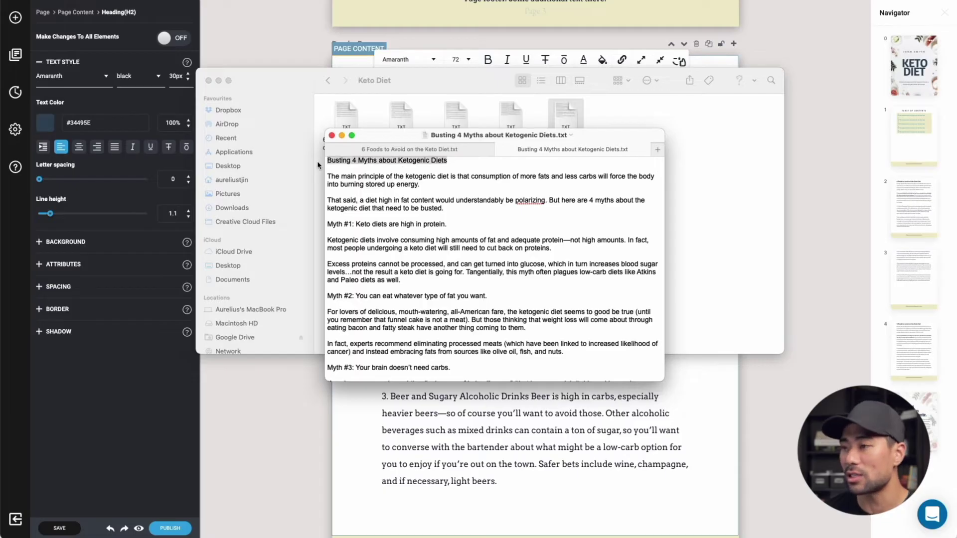
click(552, 61)
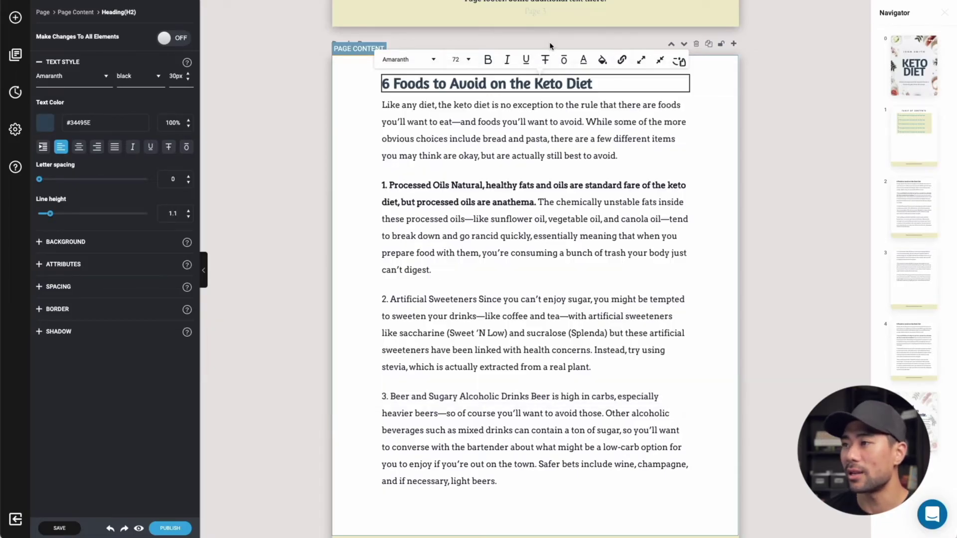
double_click(519, 84)
key(super+a)
key(super+v)
Paste the myths article text through Myth #2 over the Processed Oils paragraph.
click(436, 125)
key(super+Tab)
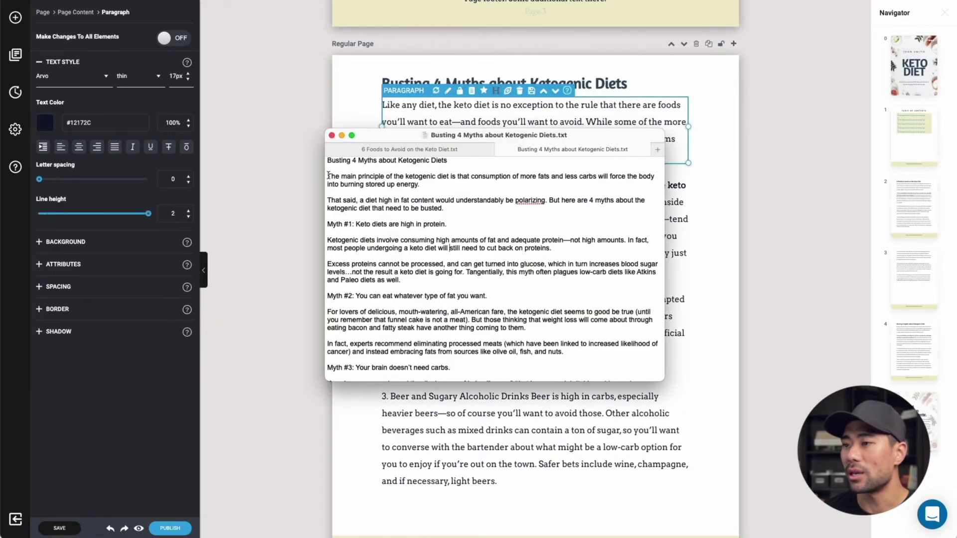
drag(328, 175, 566, 352)
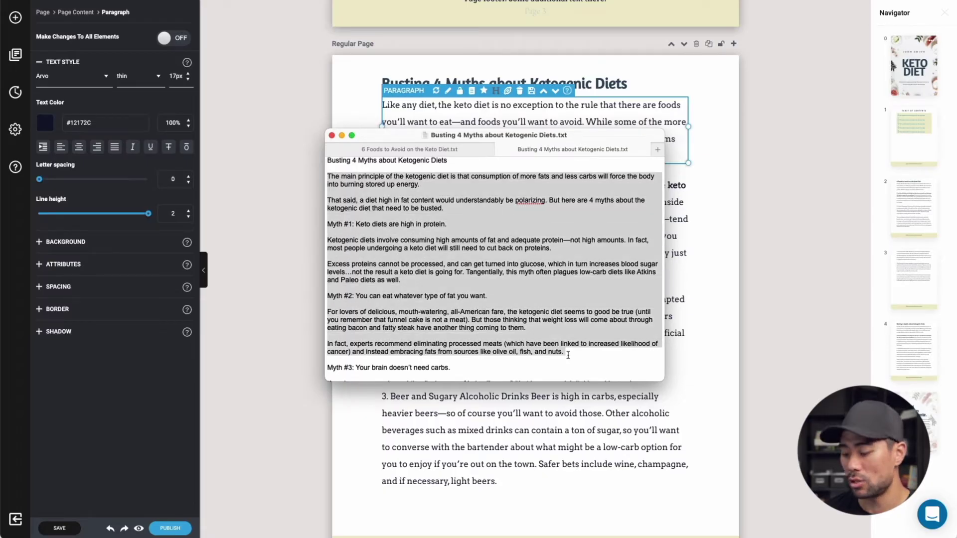
key(super+c)
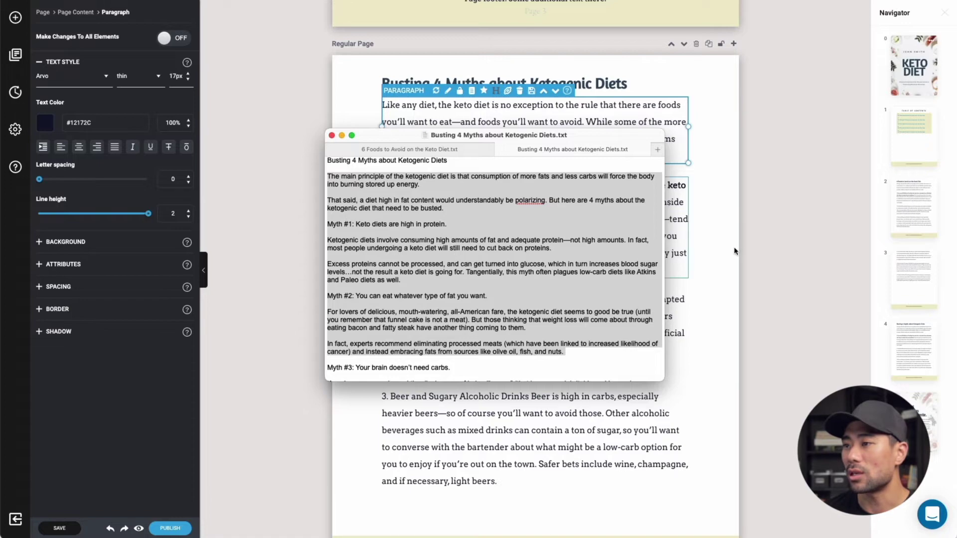
key(super+Tab)
click(542, 229)
key(super+a)
key(super+v)
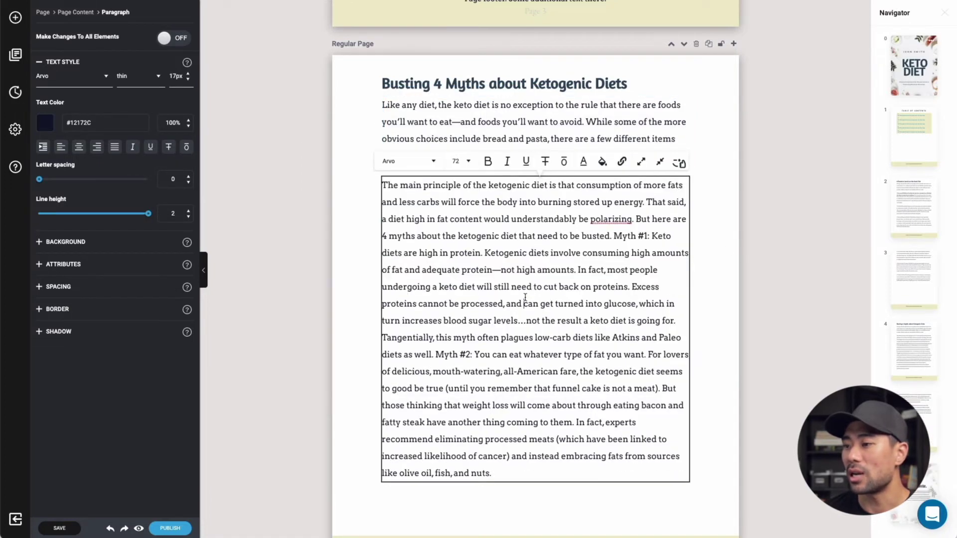
Split Myth #1 into its own paragraph and select the Myth #3-to-end text in the file.
scroll(525, 298, down, 8)
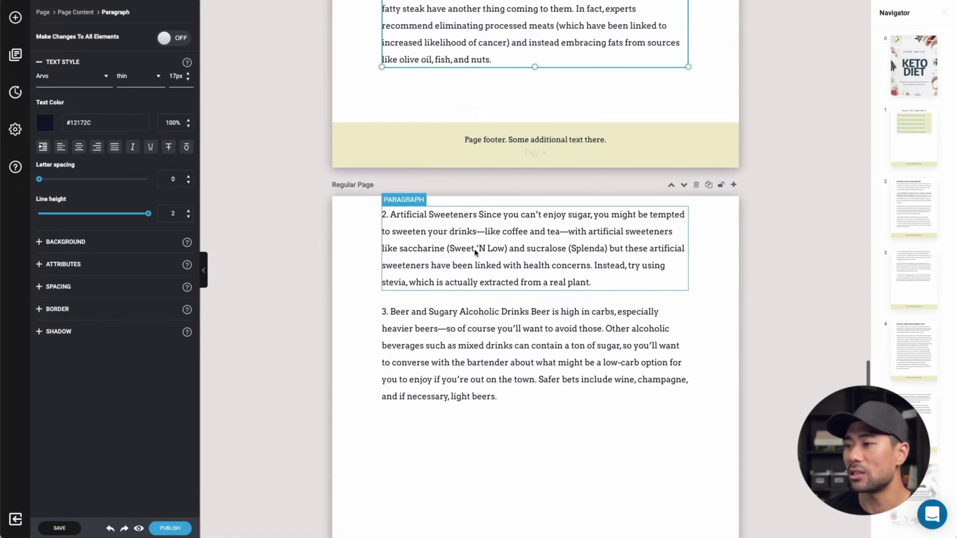
scroll(441, 280, up, 6)
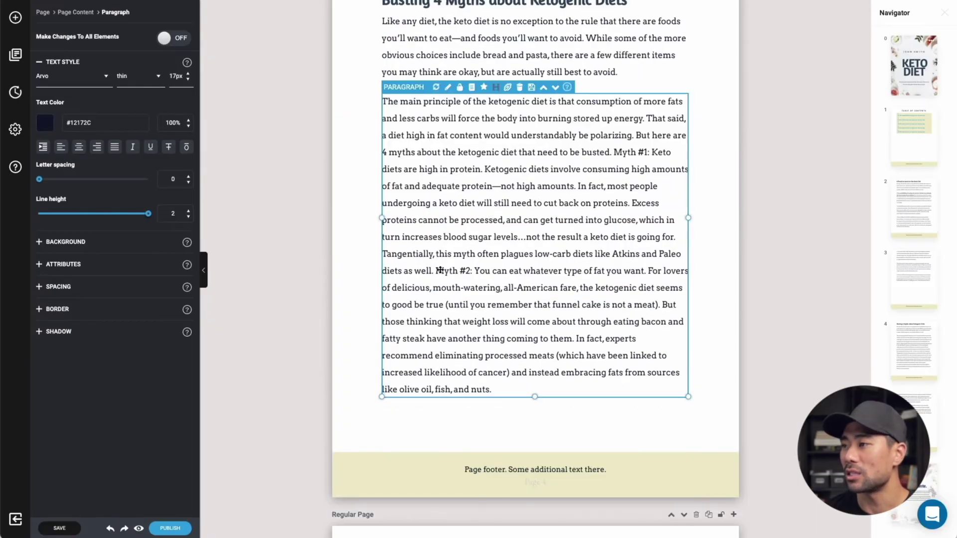
click(614, 152)
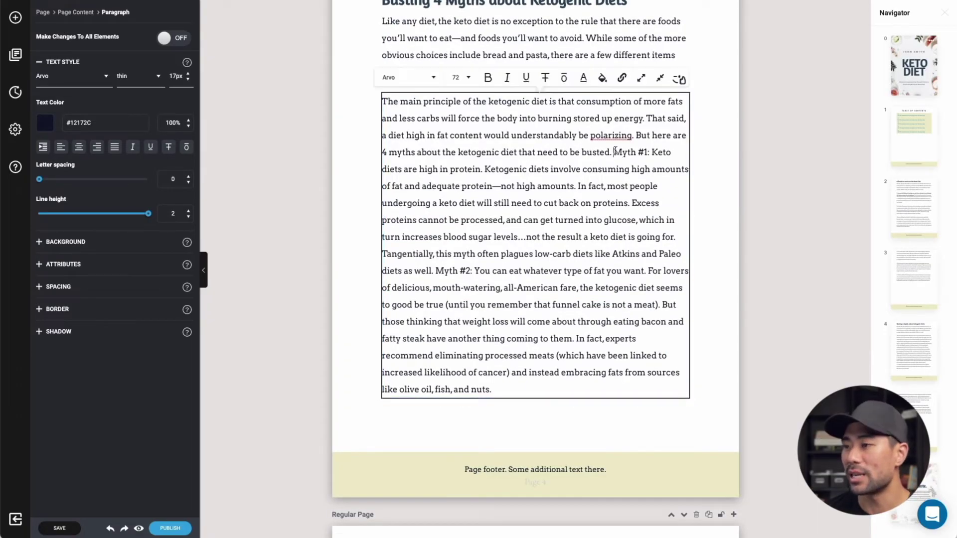
key(Return)
key(super+Tab)
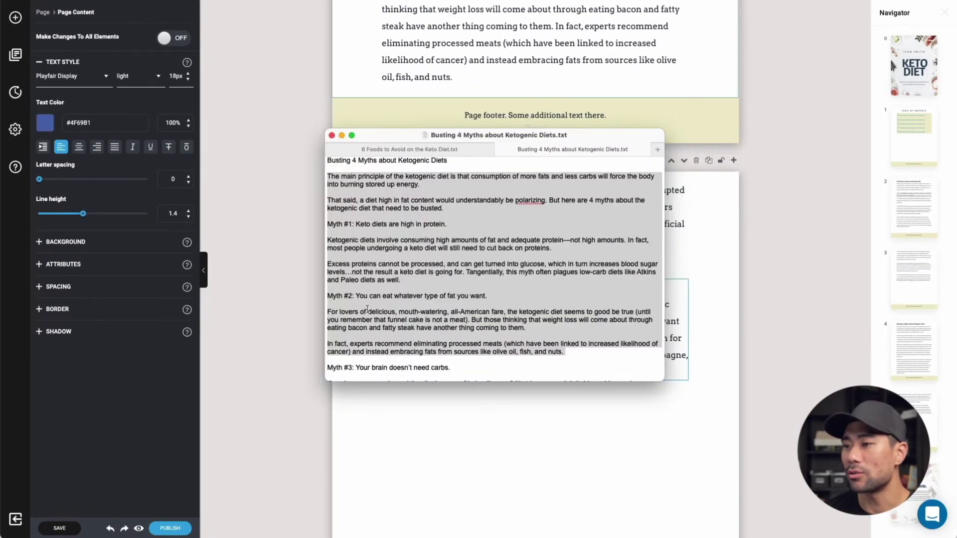
scroll(381, 308, down, 5)
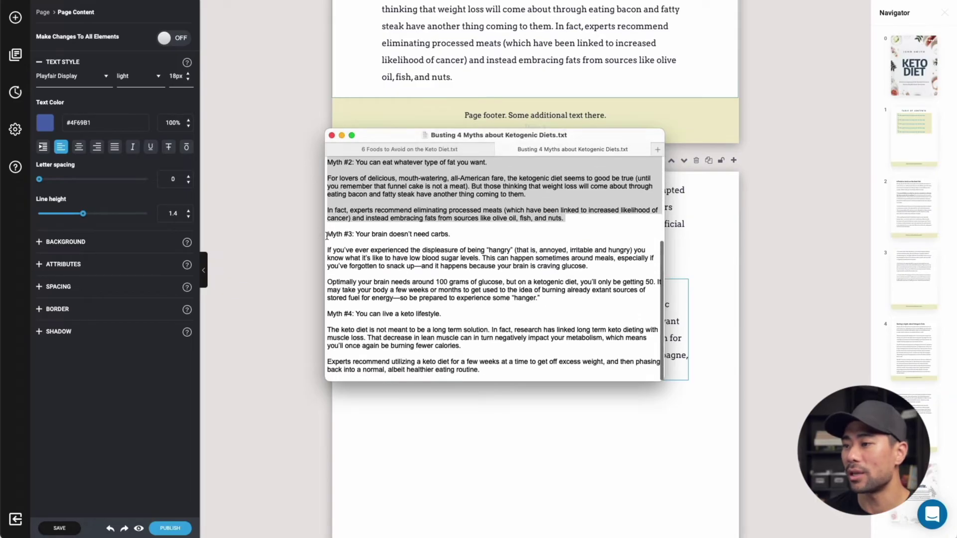
drag(327, 235, 538, 401)
click(604, 461)
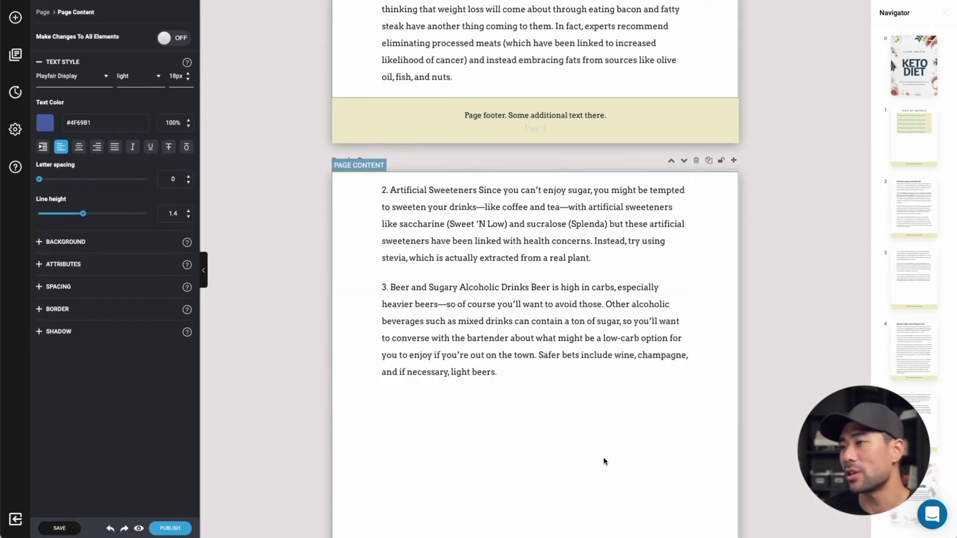
Break the text before Myth #2 so it becomes a separate paragraph.
click(461, 79)
scroll(459, 74, up, 5)
click(492, 220)
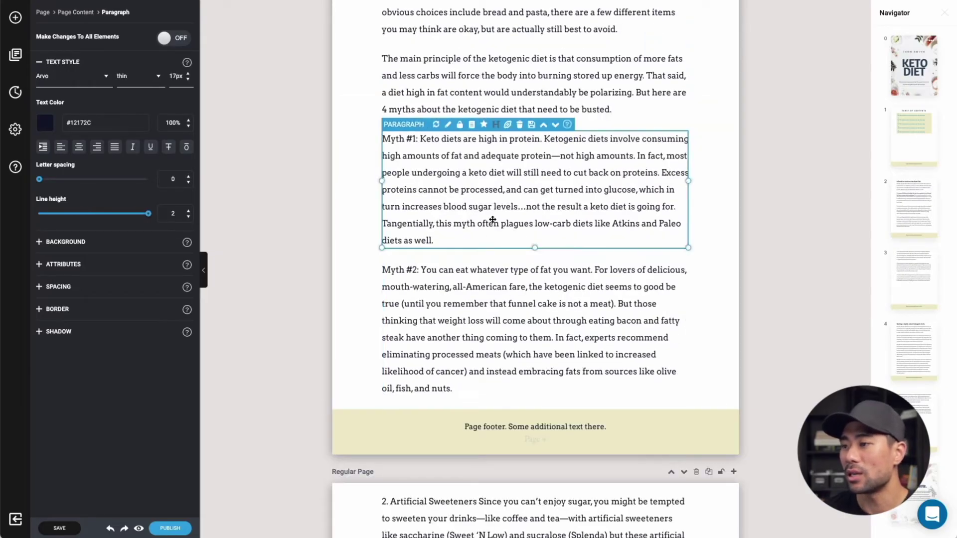
double_click(459, 388)
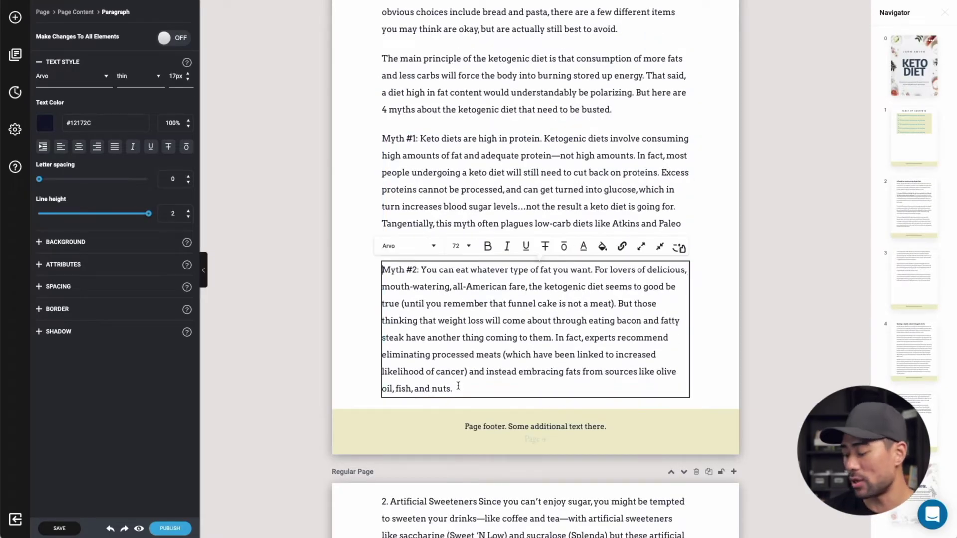
key(Return)
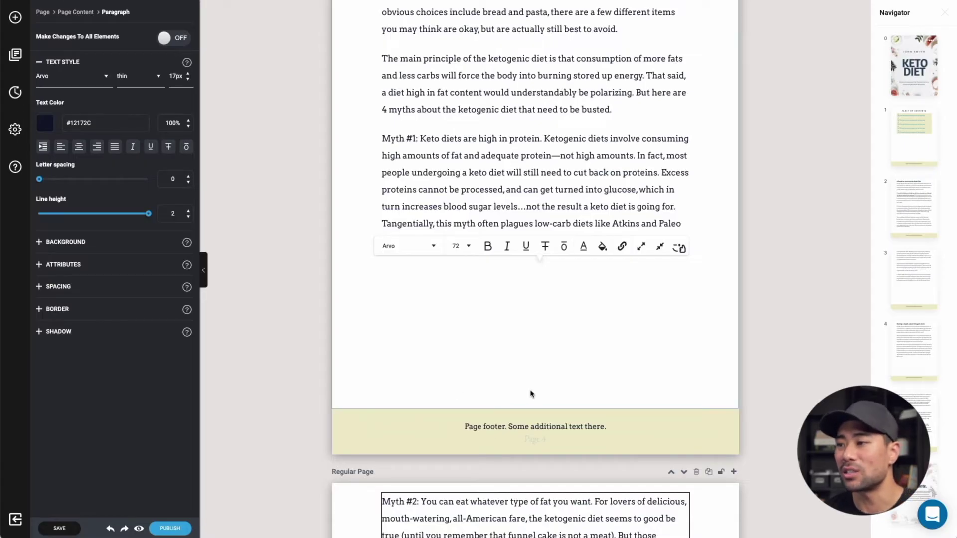
click(520, 270)
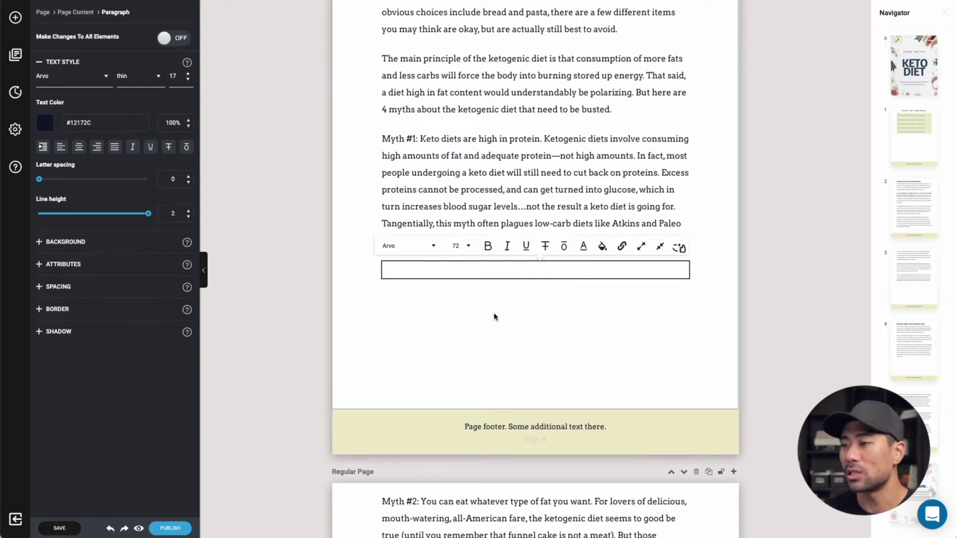
Paste Myth #3 and Myth #4 over the Artificial Sweeteners paragraph, splitting before Myth #4.
click(546, 323)
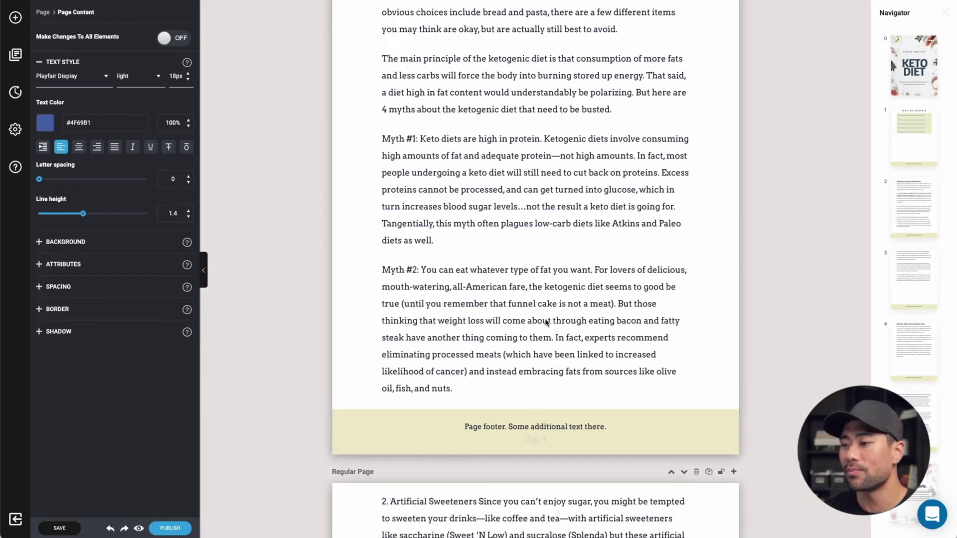
scroll(549, 326, down, 6)
click(530, 269)
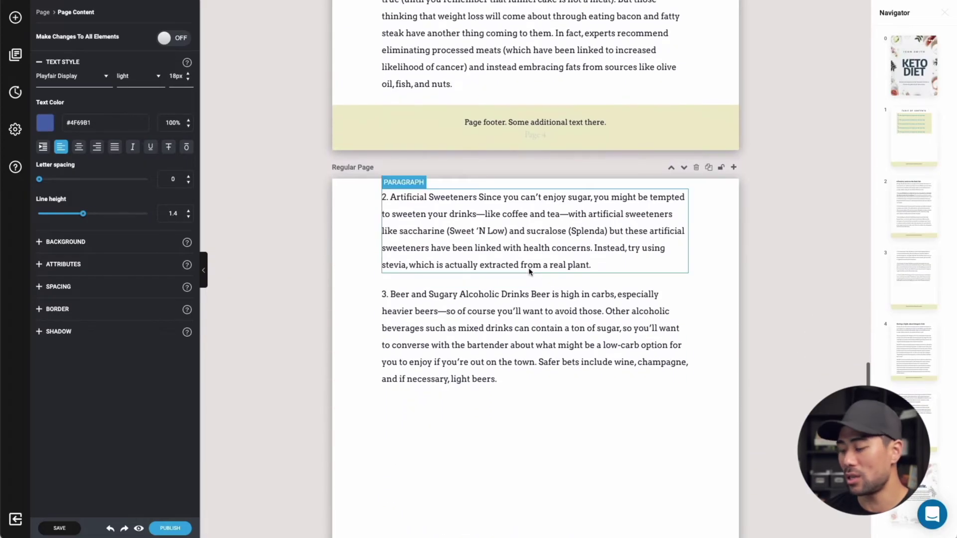
click(529, 270)
key(ctrl+v)
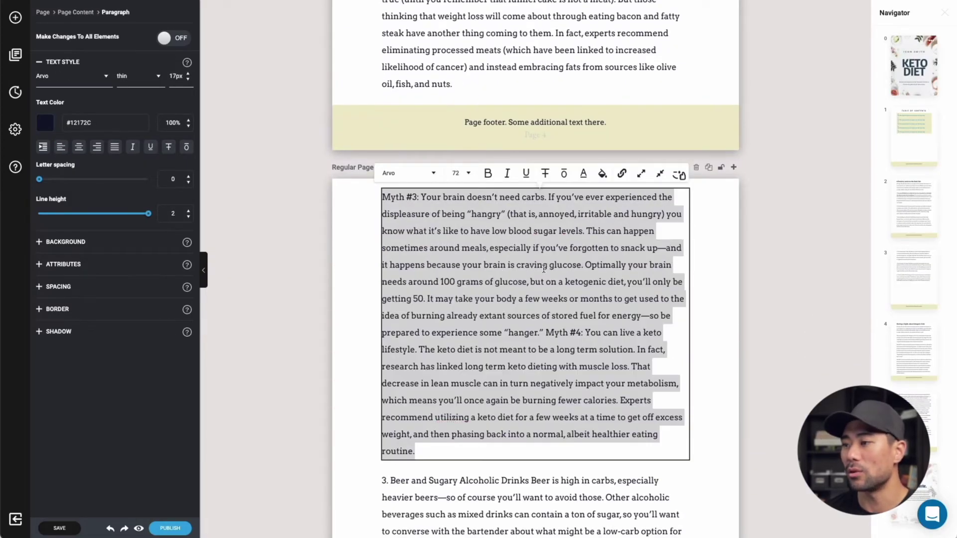
click(496, 350)
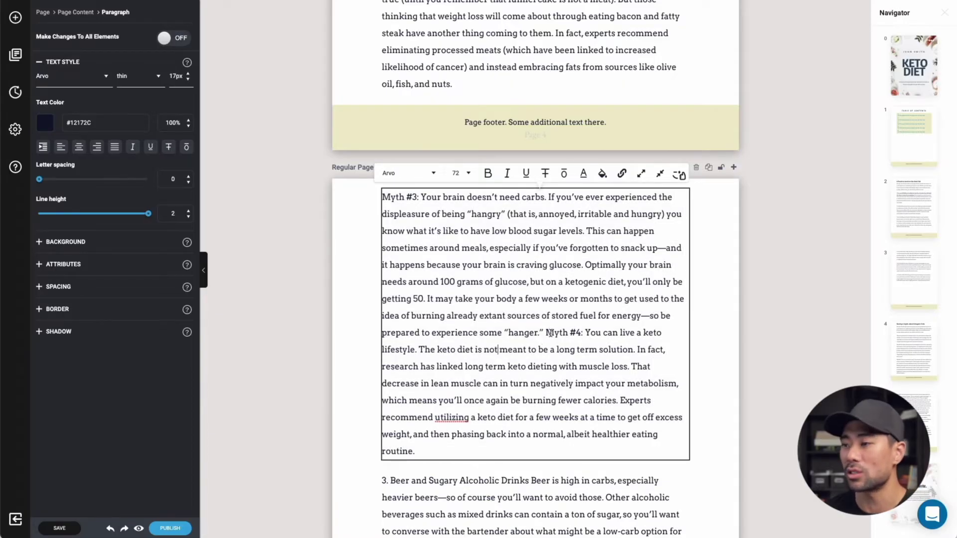
click(548, 332)
key(Return)
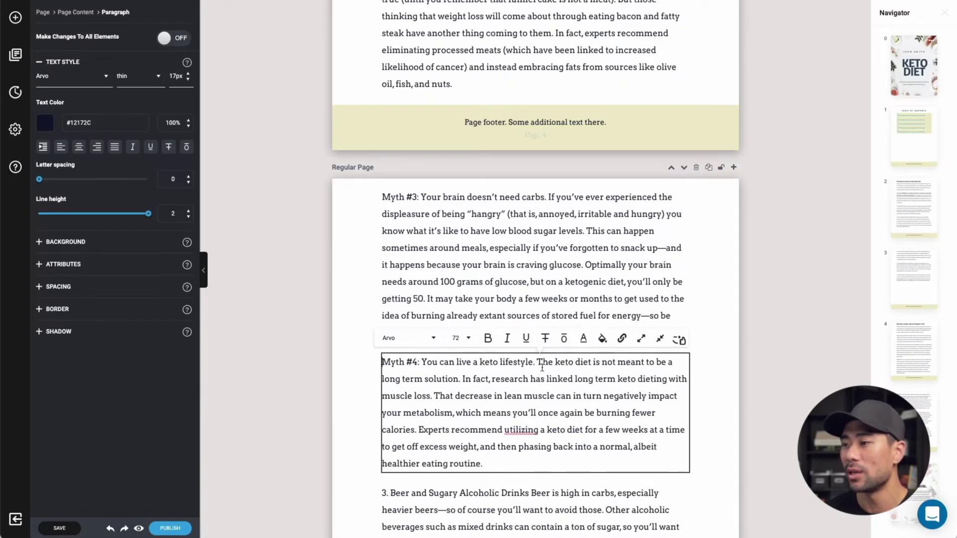
Delete the Beer and Sugary Alcoholic Drinks paragraph and review the pages.
scroll(519, 356, down, 5)
click(505, 331)
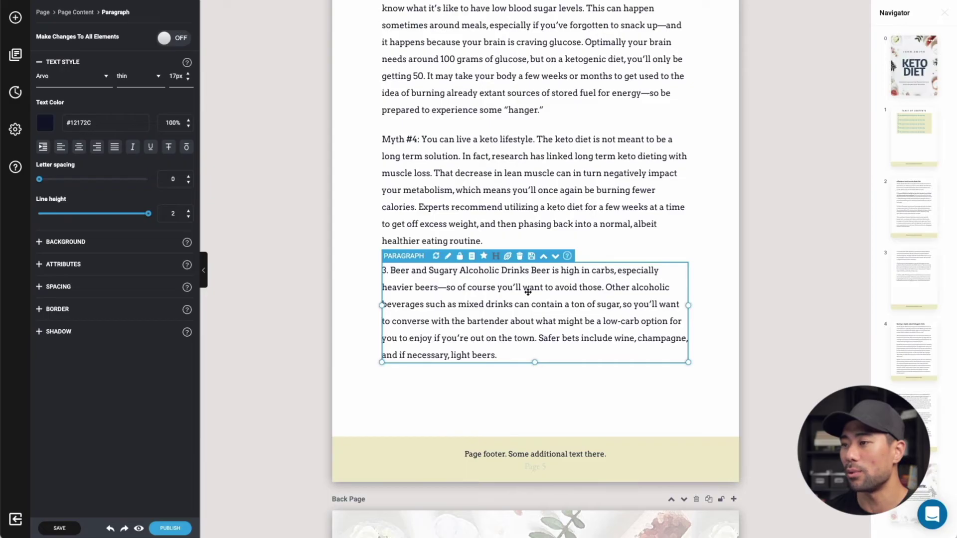
click(519, 257)
click(508, 280)
scroll(509, 280, up, 8)
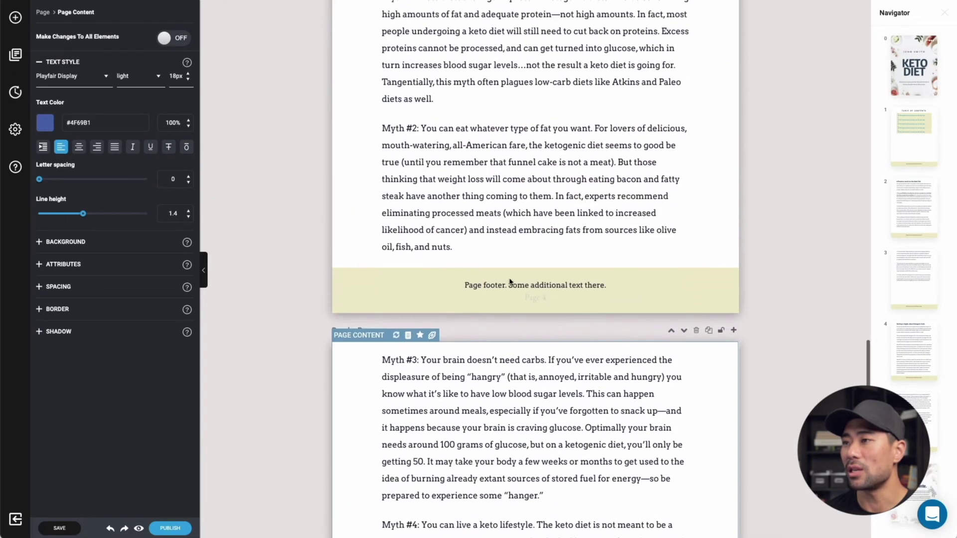
scroll(509, 282, up, 7)
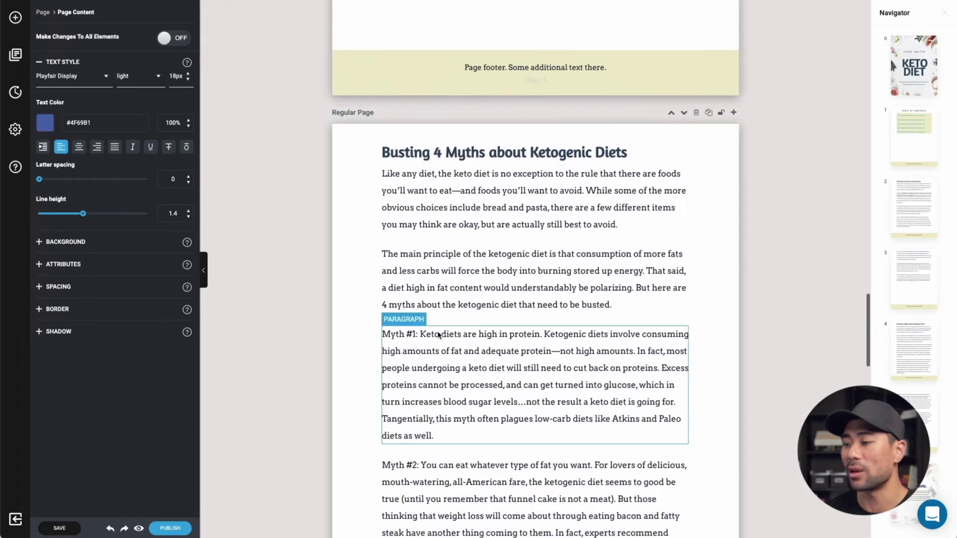
scroll(410, 335, down, 4)
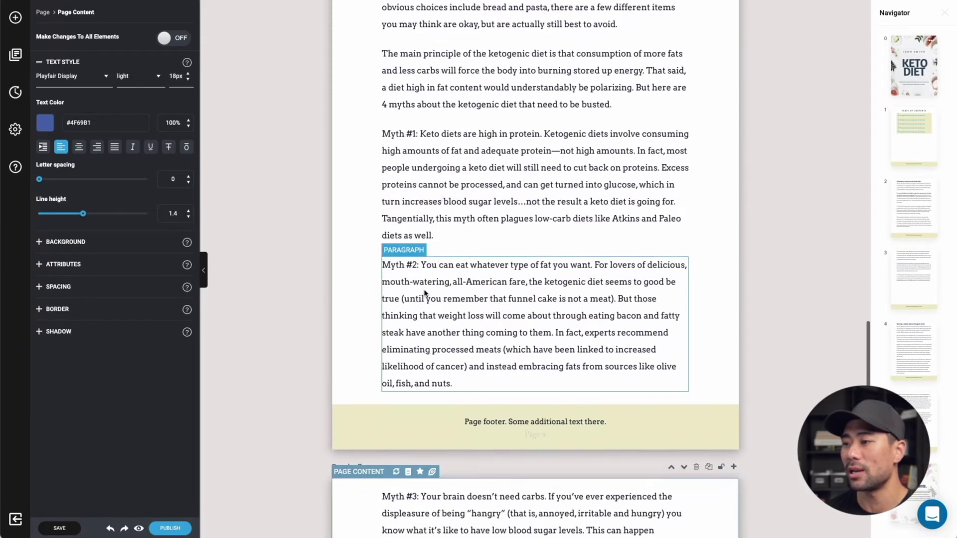
scroll(425, 293, down, 11)
scroll(608, 383, down, 10)
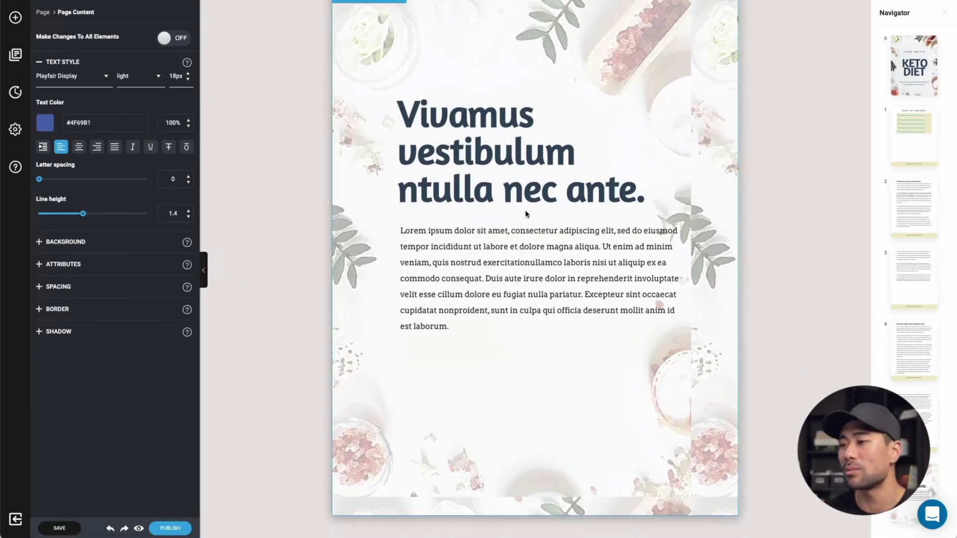
scroll(526, 214, up, 10)
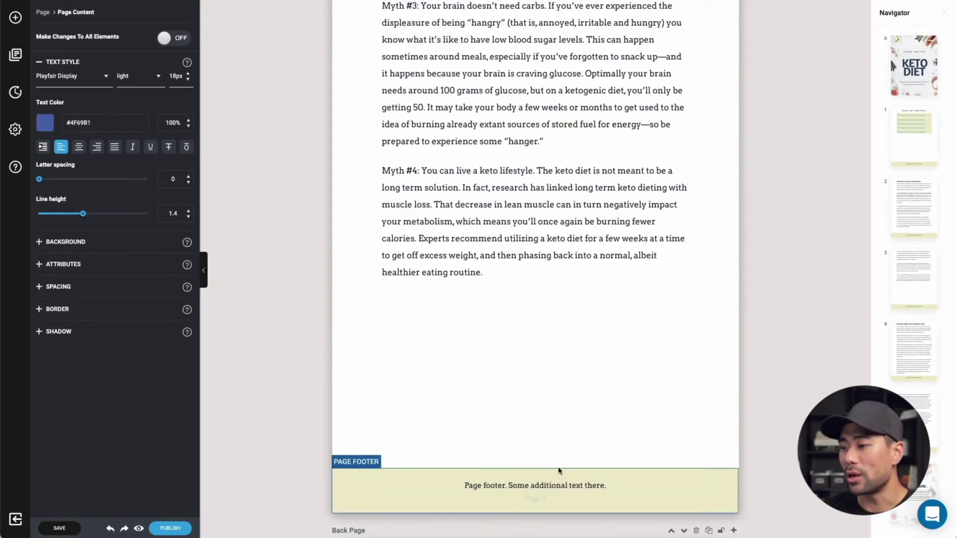
Overwrite the footer placeholder with 'Copyright 2021', trim it back, and bring up Finder's Keto Diet folder.
click(538, 486)
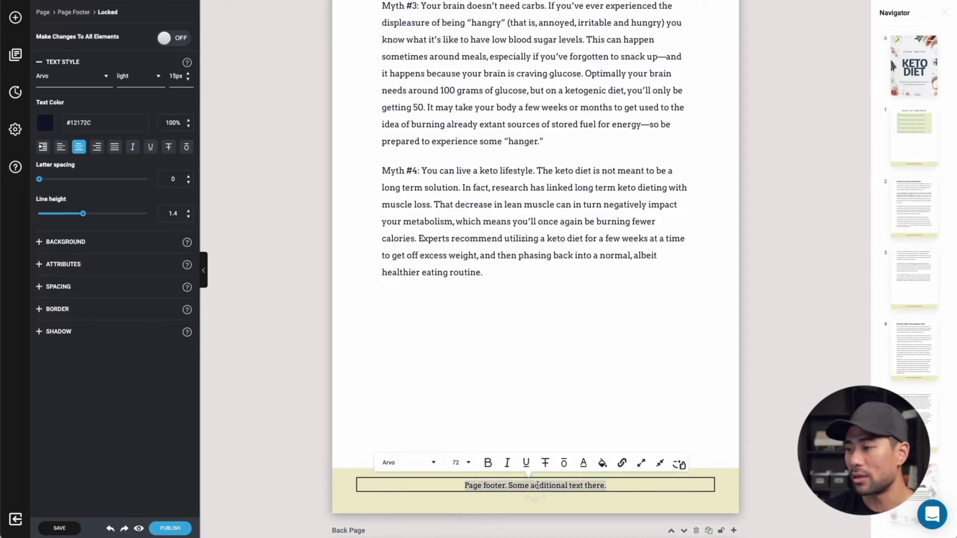
text(Copyright )
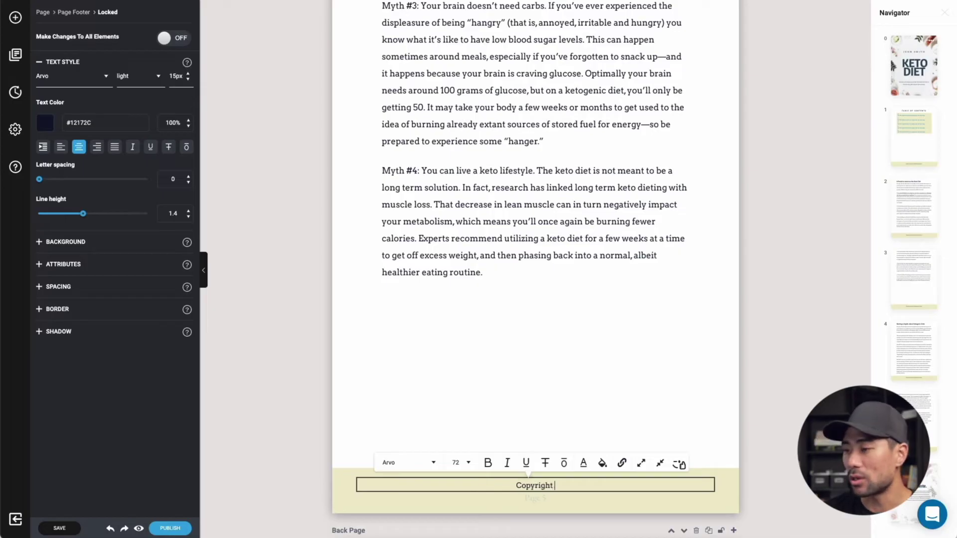
text(2021)
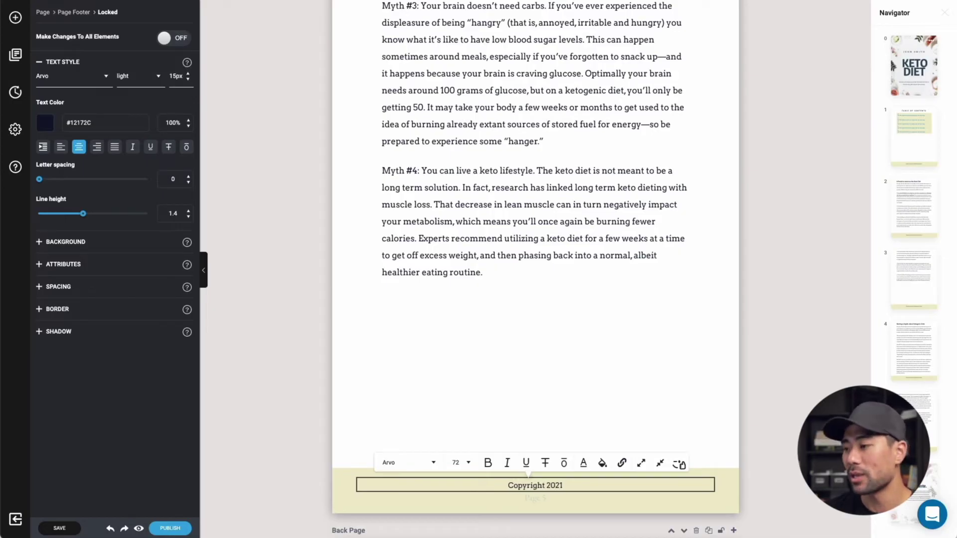
key(BackSpace)
key(BackSpace)
key(BackSpace)
key(BackSpace)
key(BackSpace)
key(BackSpace)
key(BackSpace)
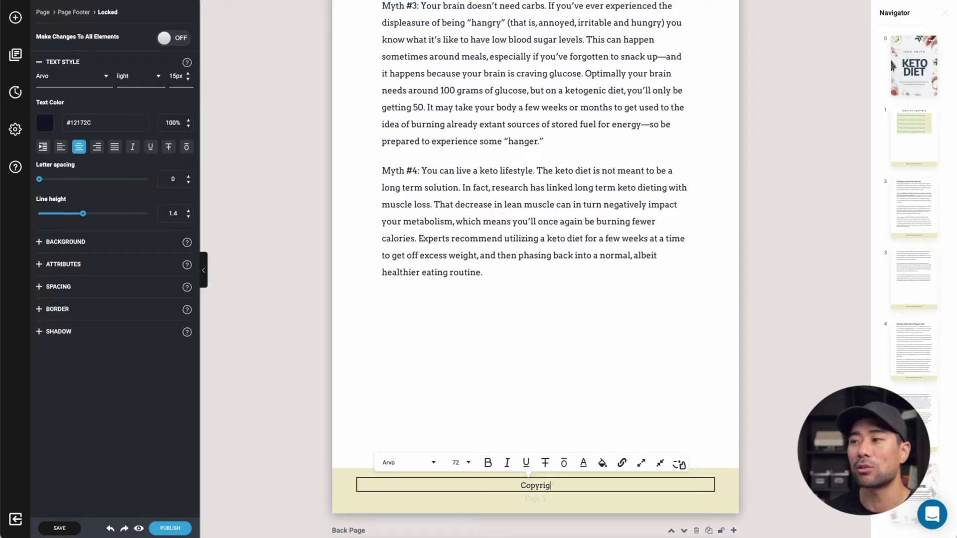
key(super+Tab)
click(490, 158)
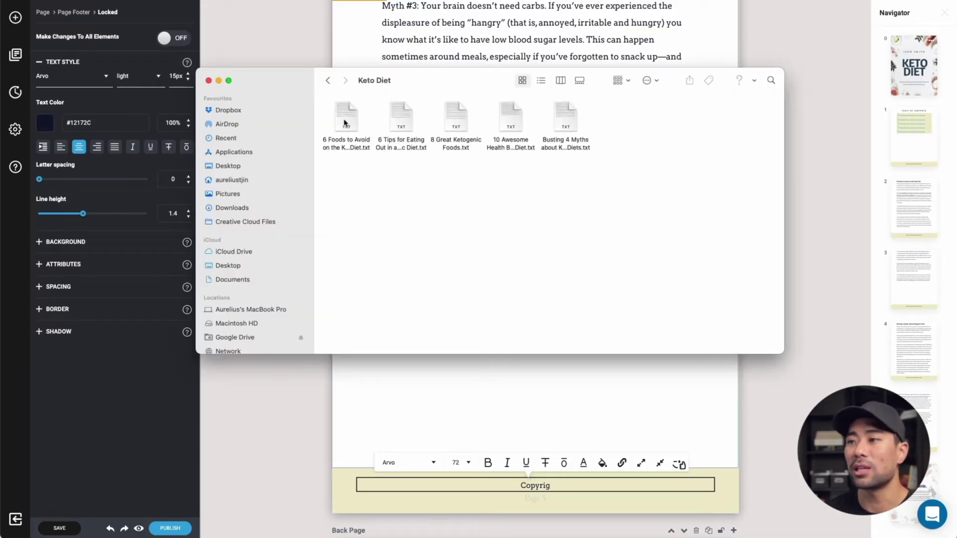
Step Finder back up to the Articles folder with its Keto Diet and other topic folders.
click(329, 81)
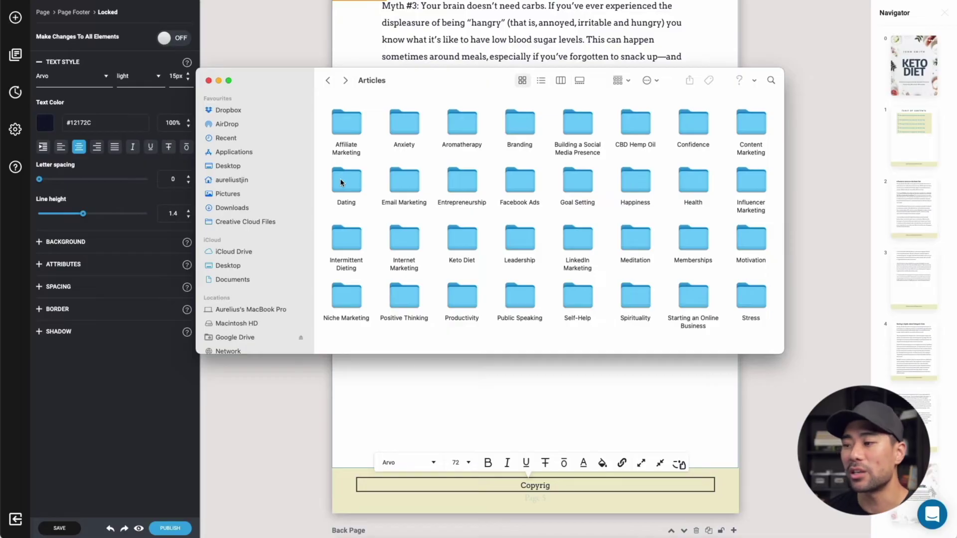
click(529, 419)
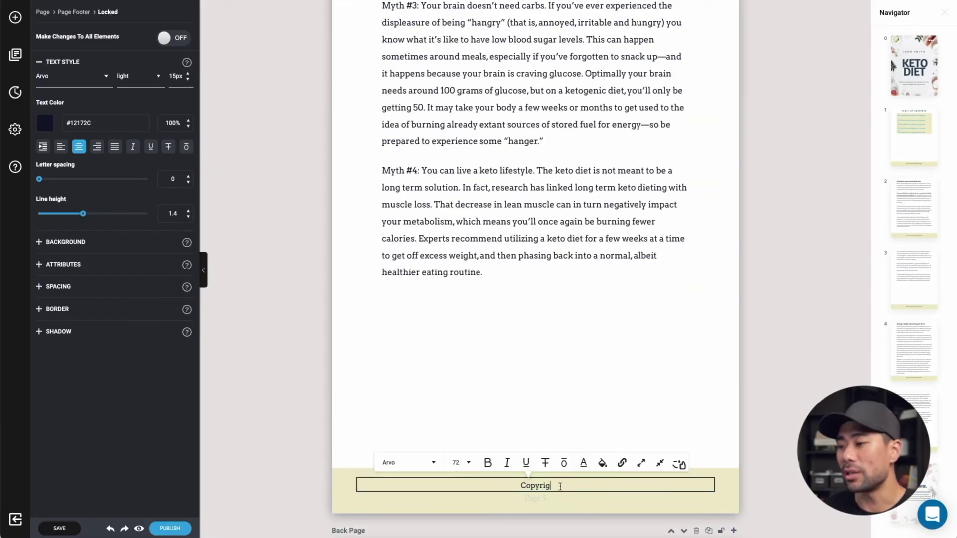
key(super+a)
text(B)
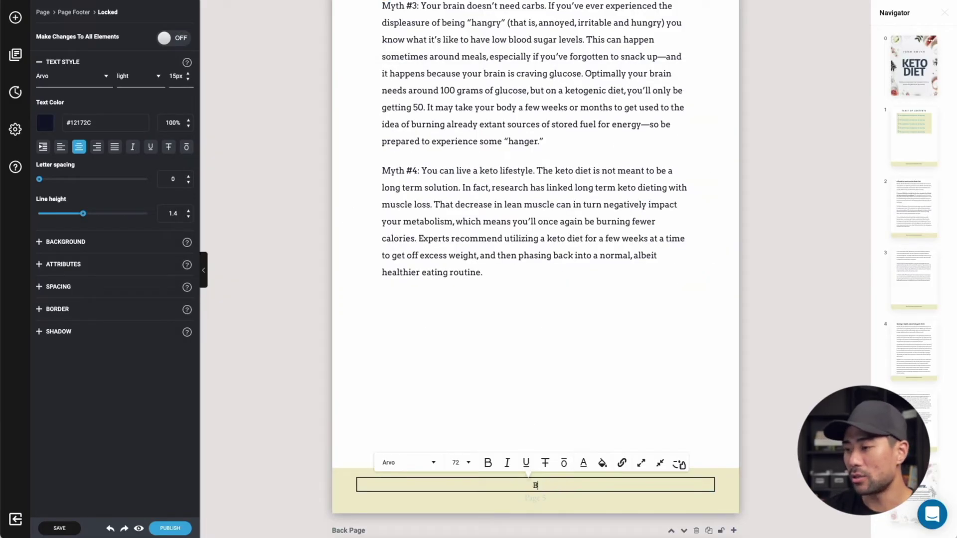
text(y John Smithg)
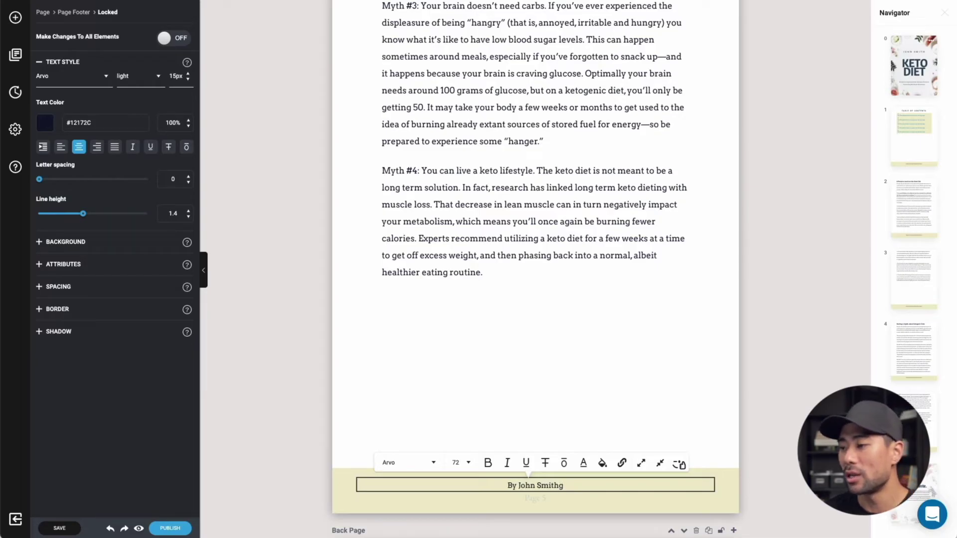
key(BackSpace)
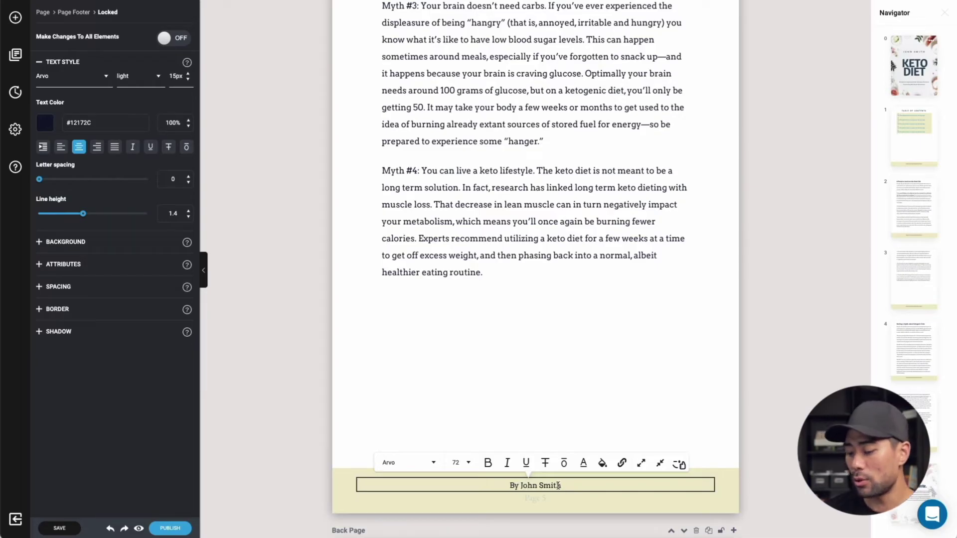
key(alt+shift+Right)
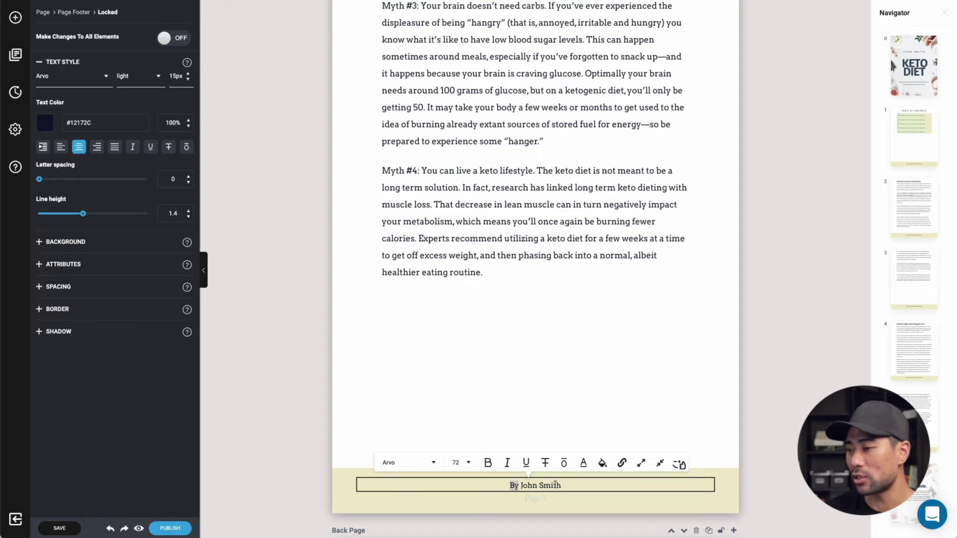
key(alt+shift+Right)
key(alt+shift+Right)
text(www.)
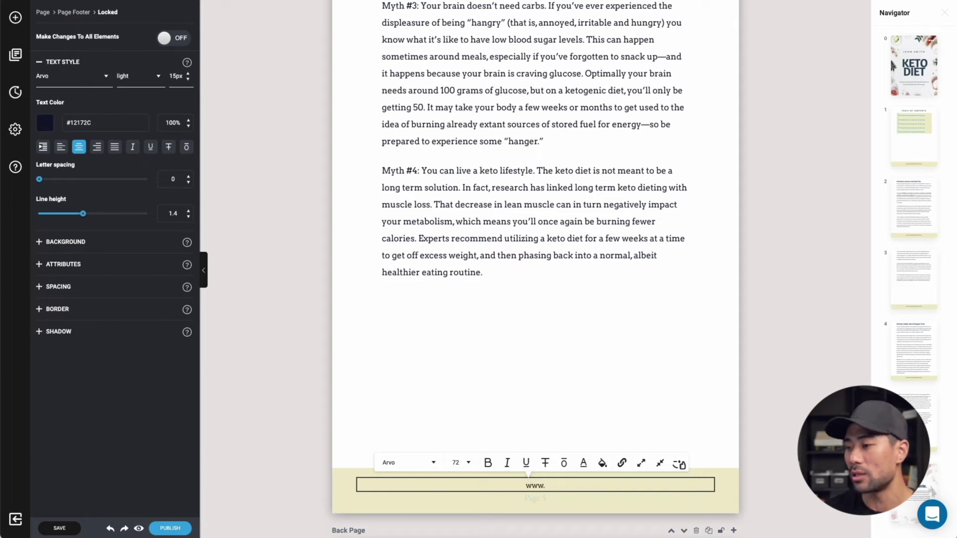
text(yourdomain.com)
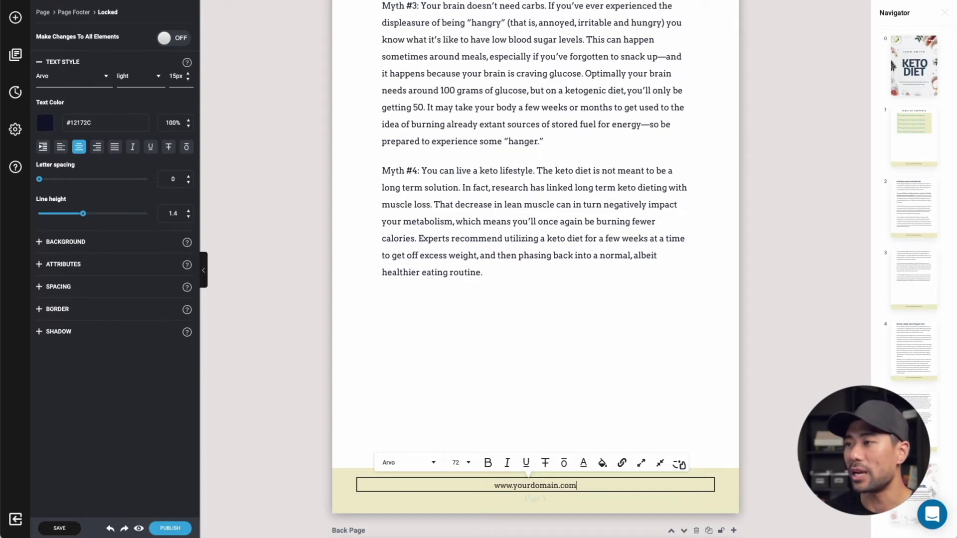
click(566, 380)
scroll(566, 380, down, 5)
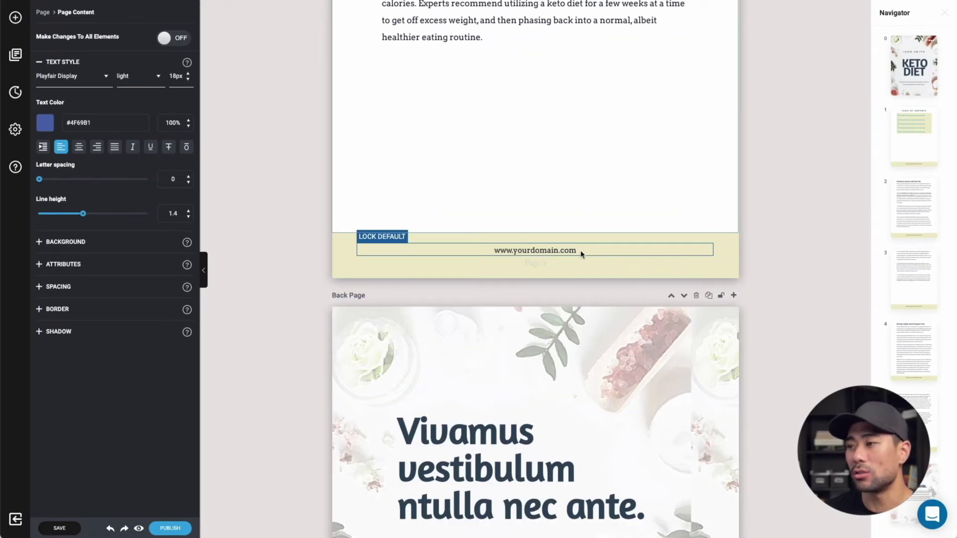
scroll(568, 254, up, 3)
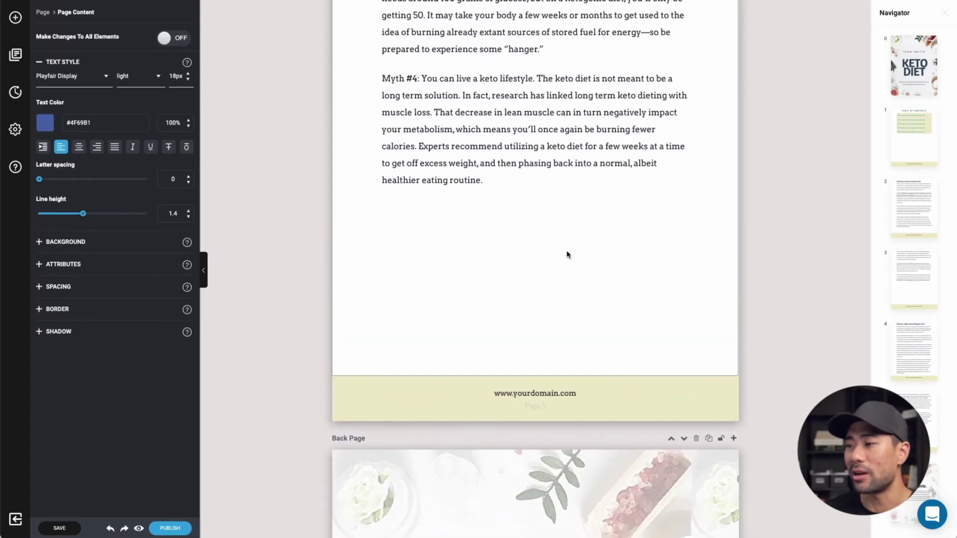
scroll(566, 255, down, 1)
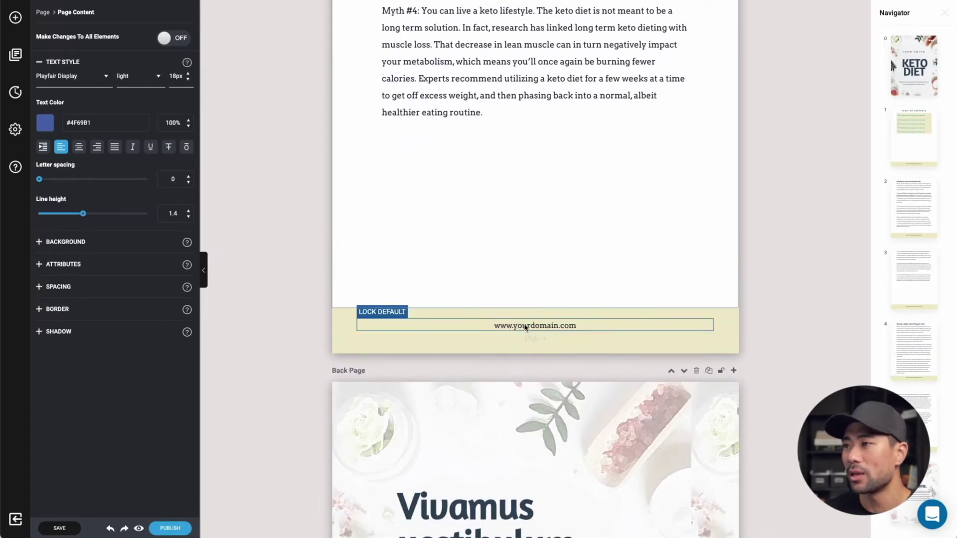
scroll(543, 326, up, 8)
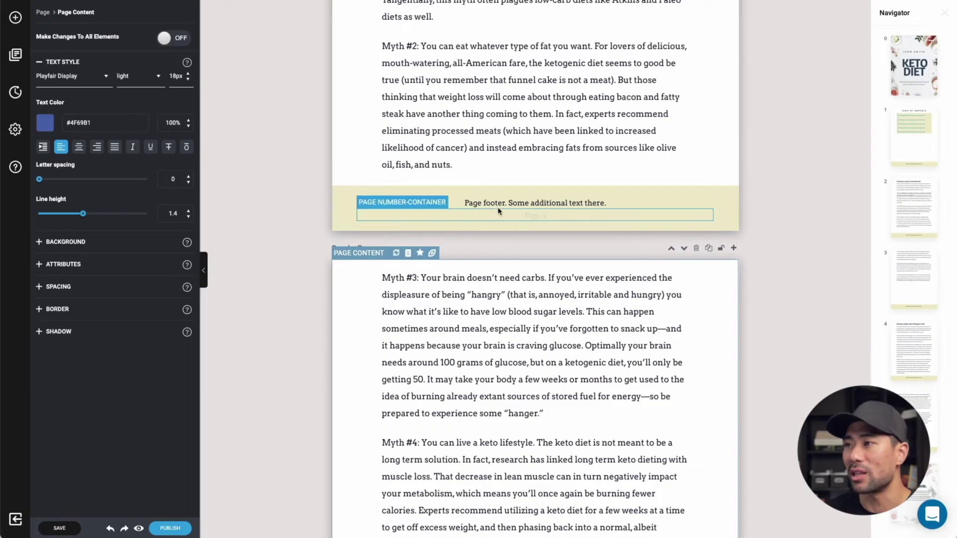
scroll(500, 207, up, 9)
scroll(501, 207, down, 17)
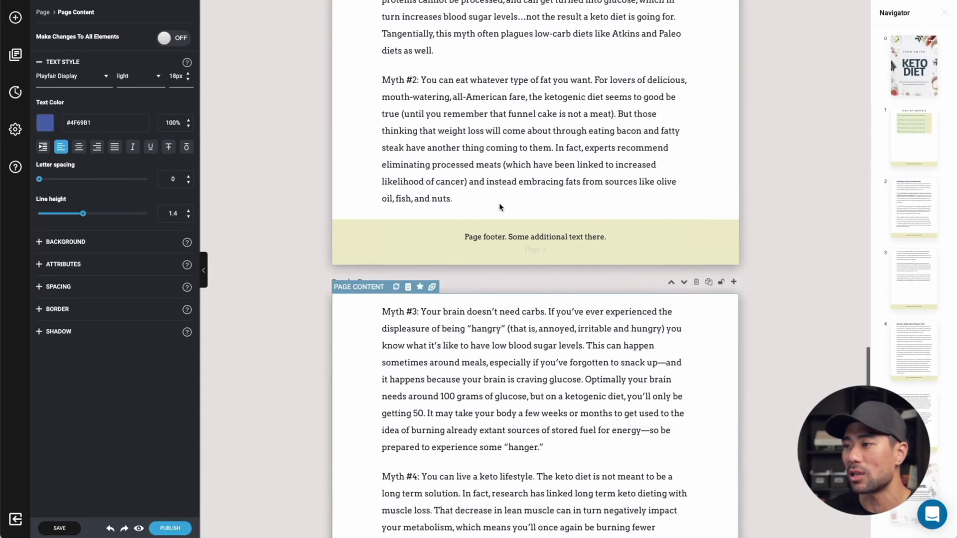
scroll(500, 207, down, 3)
scroll(424, 210, up, 2)
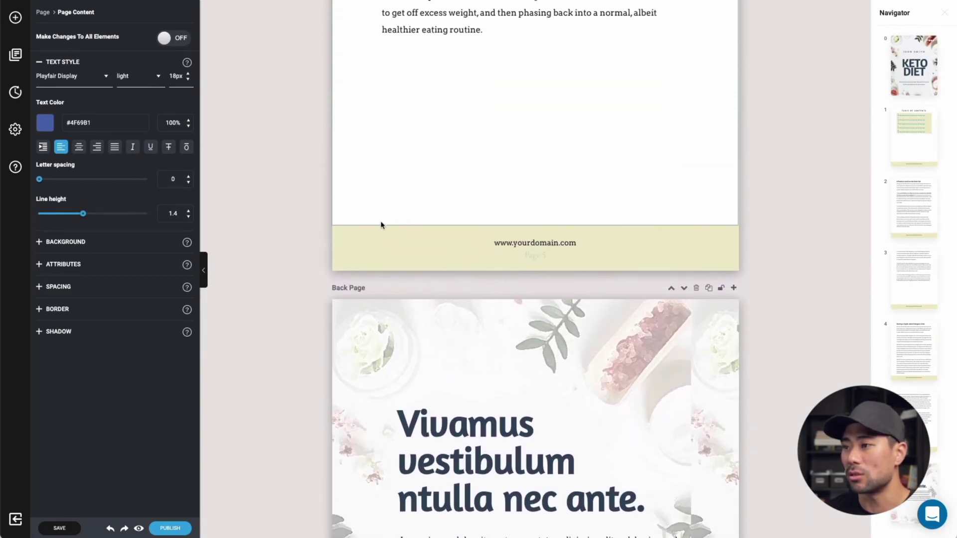
click(348, 246)
click(357, 244)
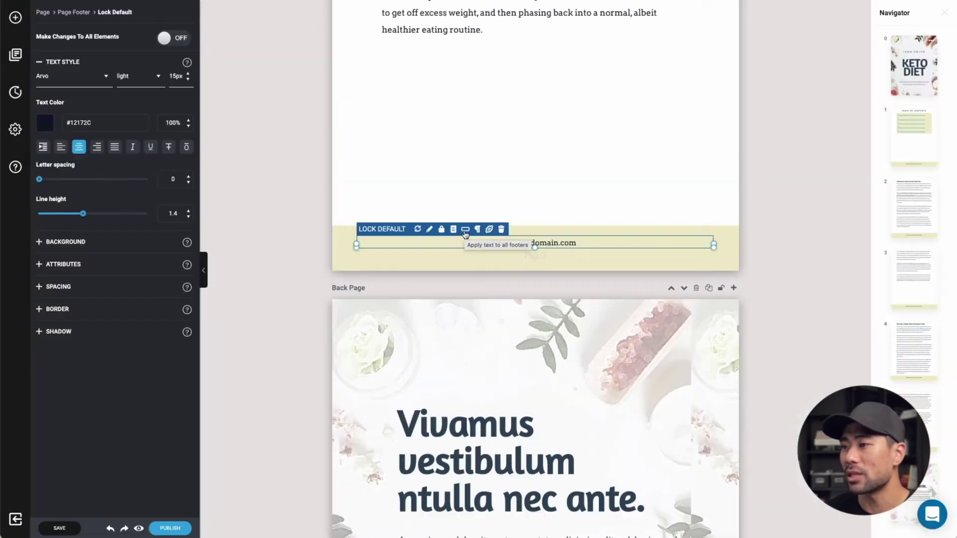
click(275, 99)
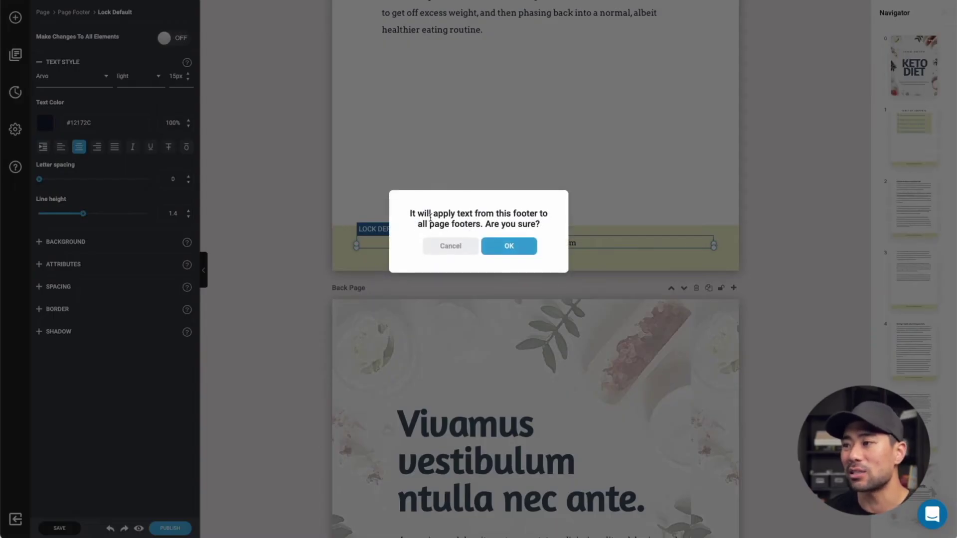
click(509, 246)
scroll(711, 188, down, 2)
scroll(543, 173, up, 1)
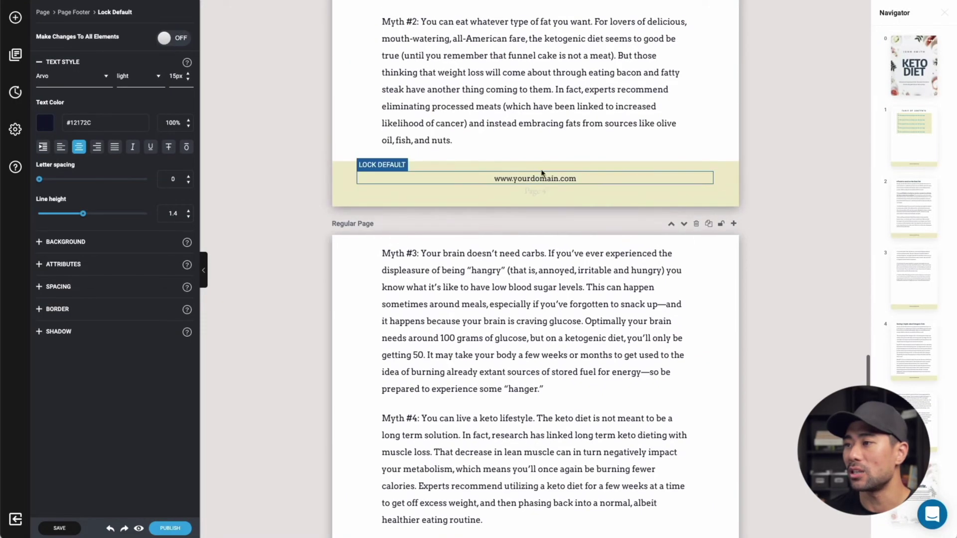
scroll(521, 181, up, 10)
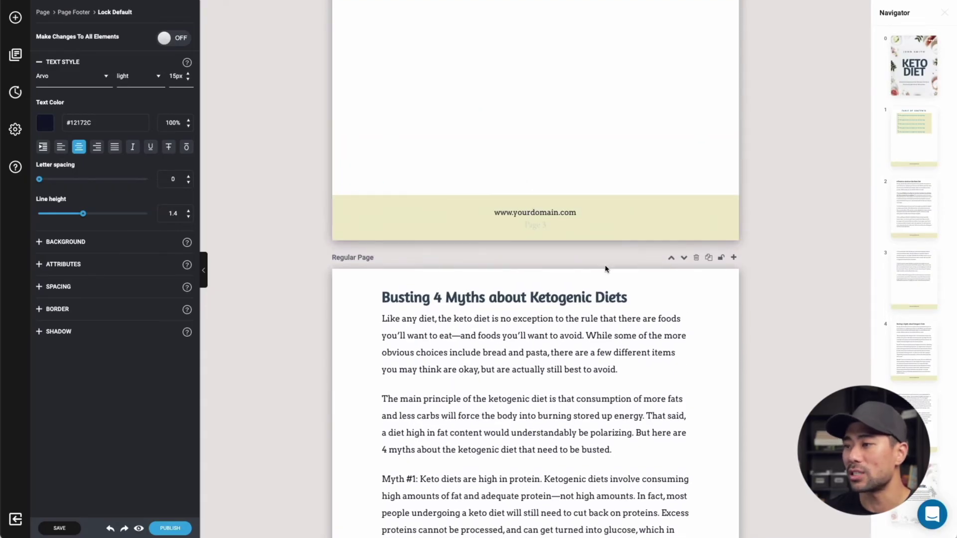
scroll(605, 271, down, 10)
scroll(605, 270, down, 2)
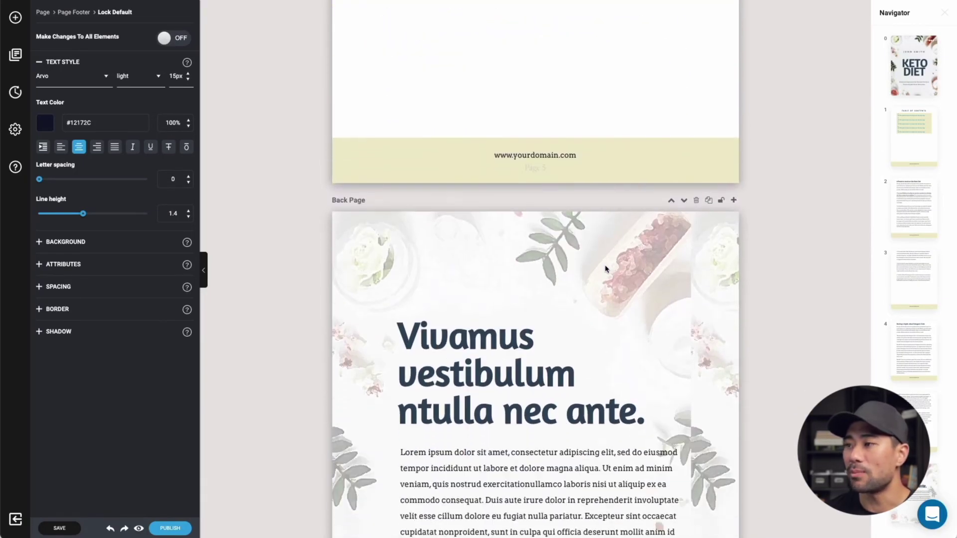
Make the footer page number text black.
click(536, 170)
double_click(530, 164)
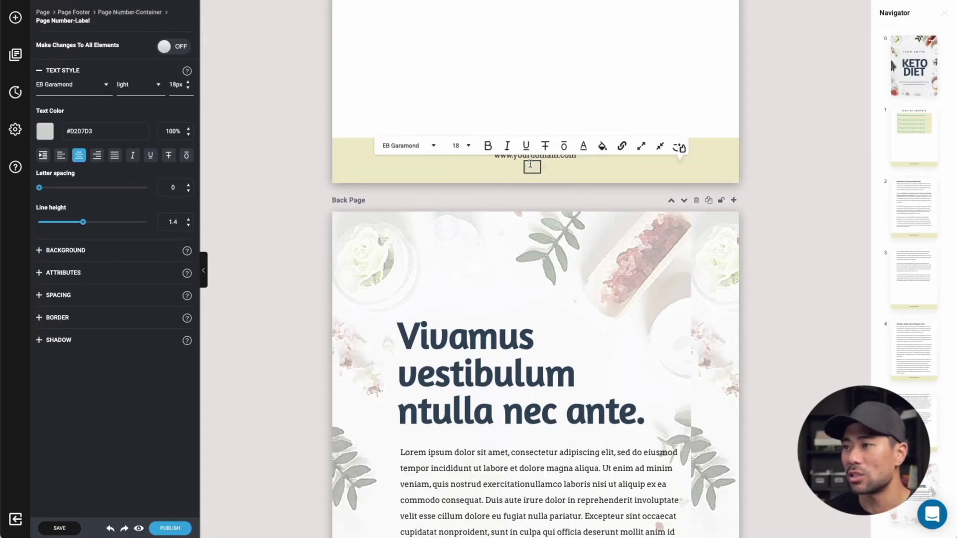
click(45, 131)
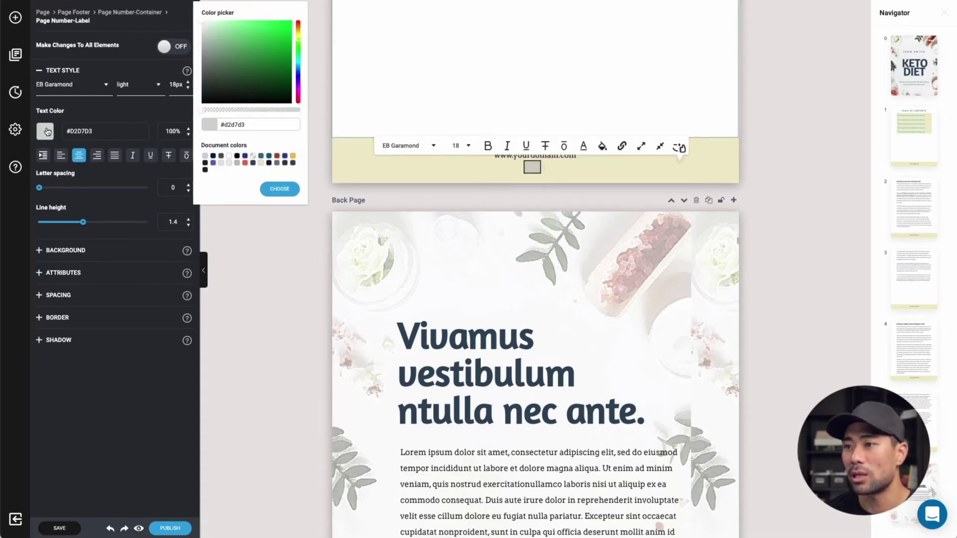
click(205, 203)
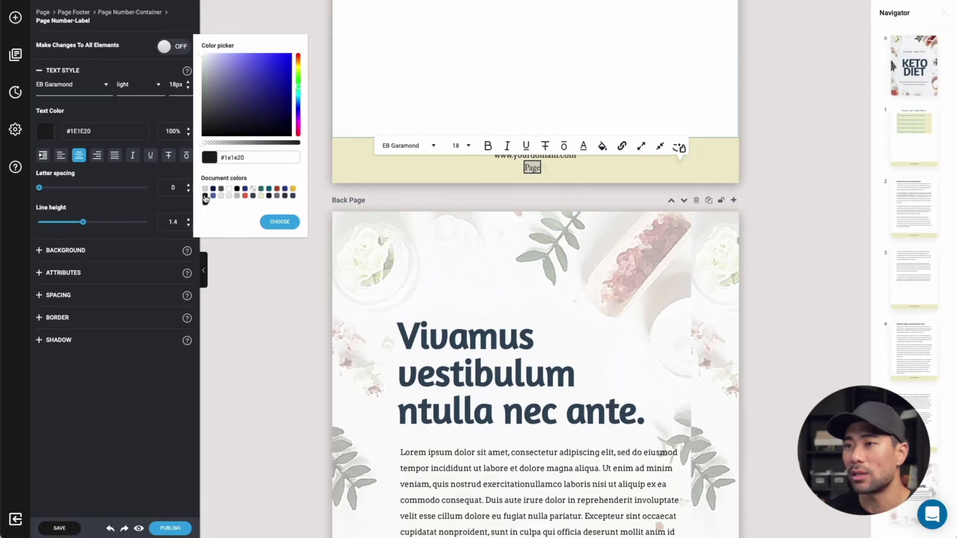
drag(210, 121, 197, 142)
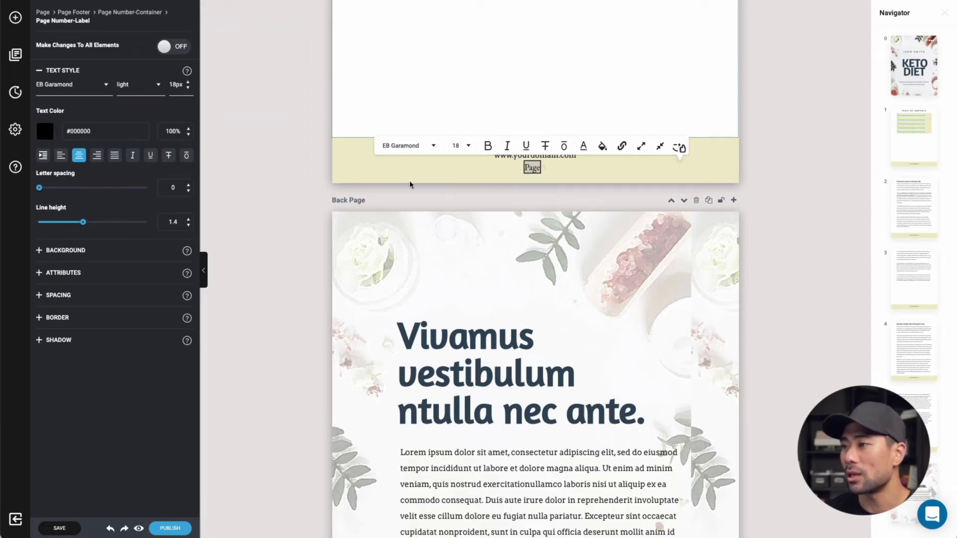
click(545, 168)
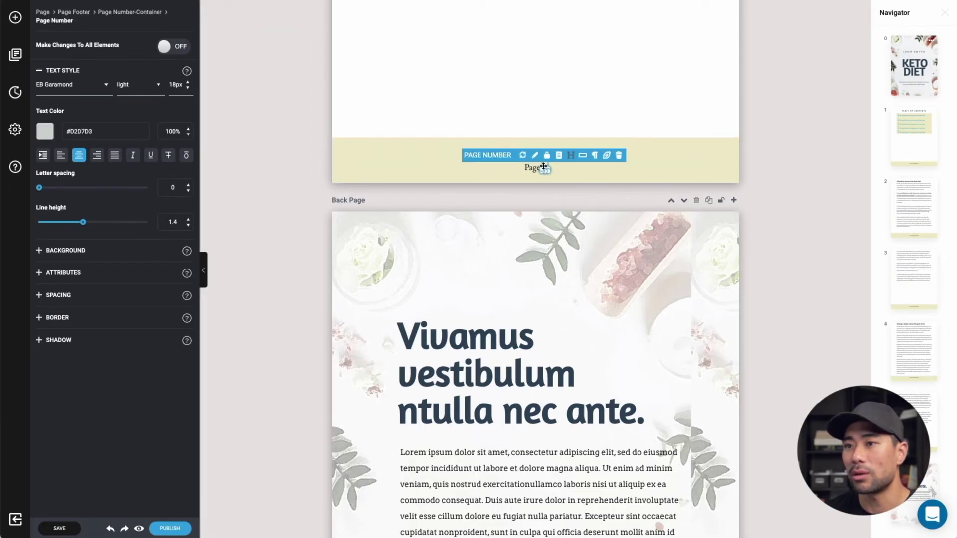
click(43, 132)
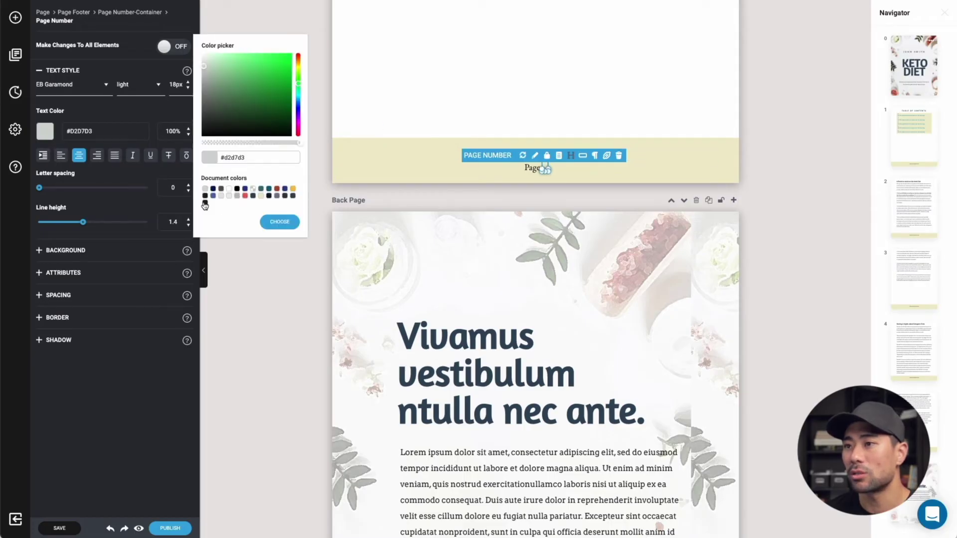
click(205, 203)
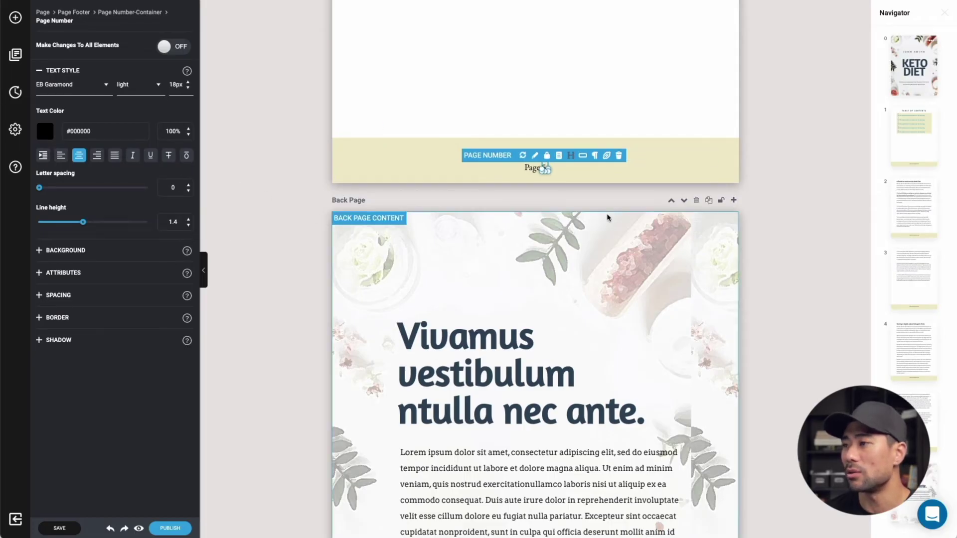
click(647, 84)
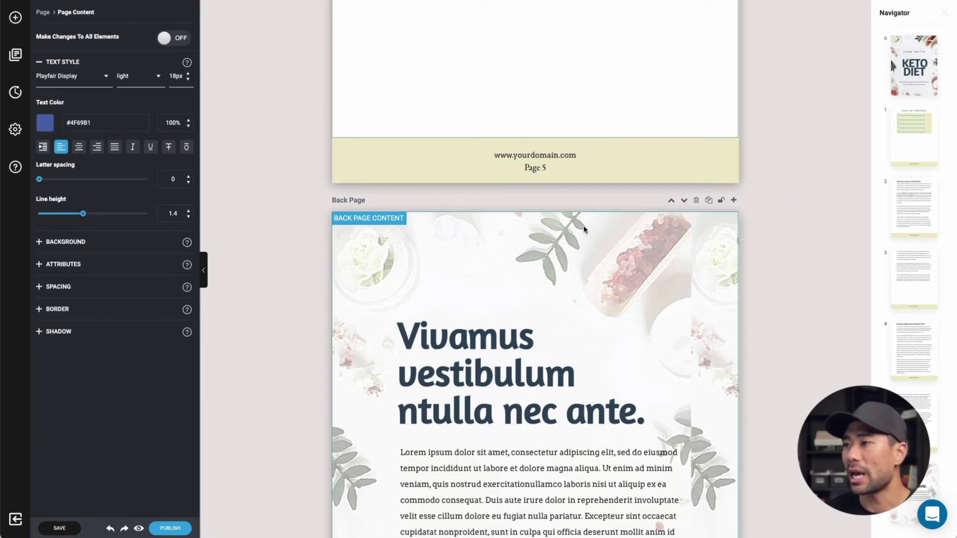
Apply the Page 5 footer's text to all page footers, confirming with OK.
scroll(585, 181, up, 10)
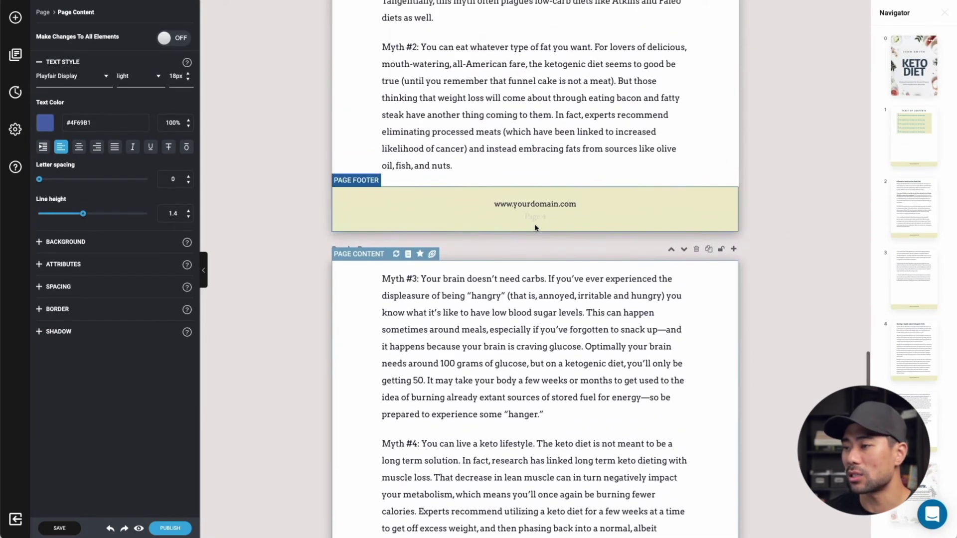
scroll(543, 299, down, 10)
scroll(552, 370, up, 3)
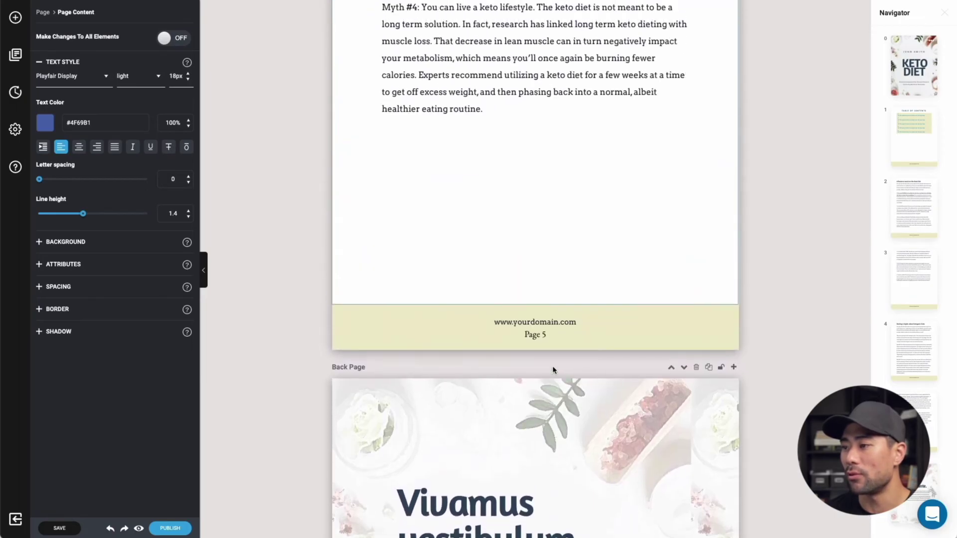
click(535, 333)
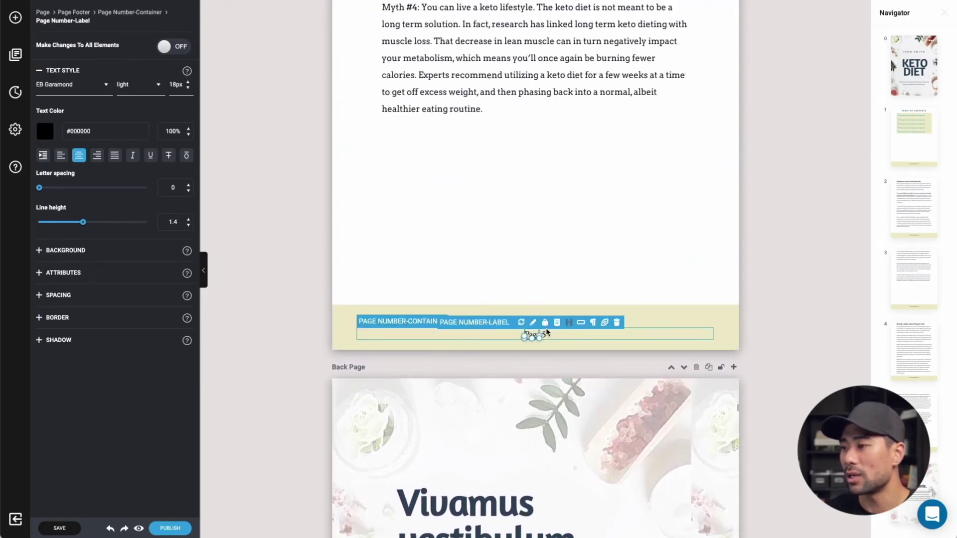
click(581, 325)
click(506, 248)
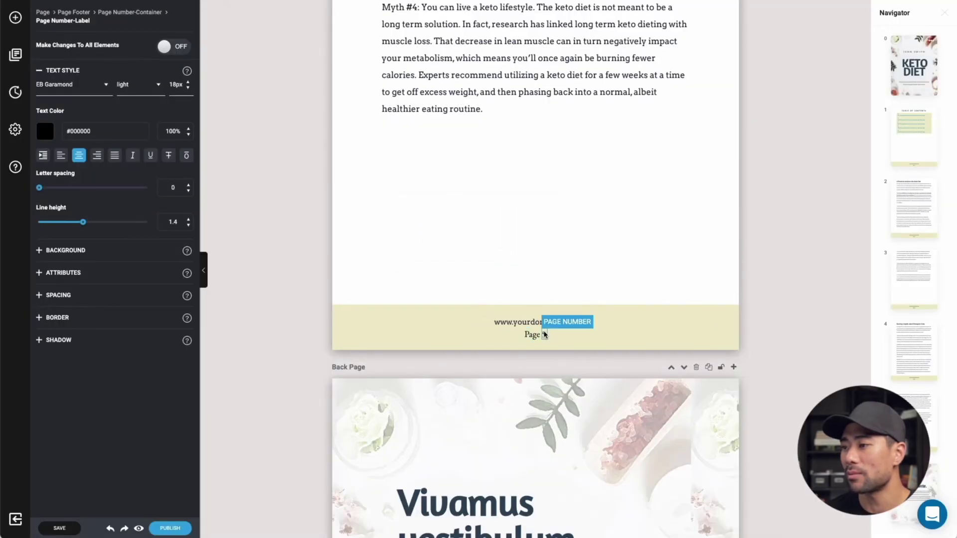
click(545, 336)
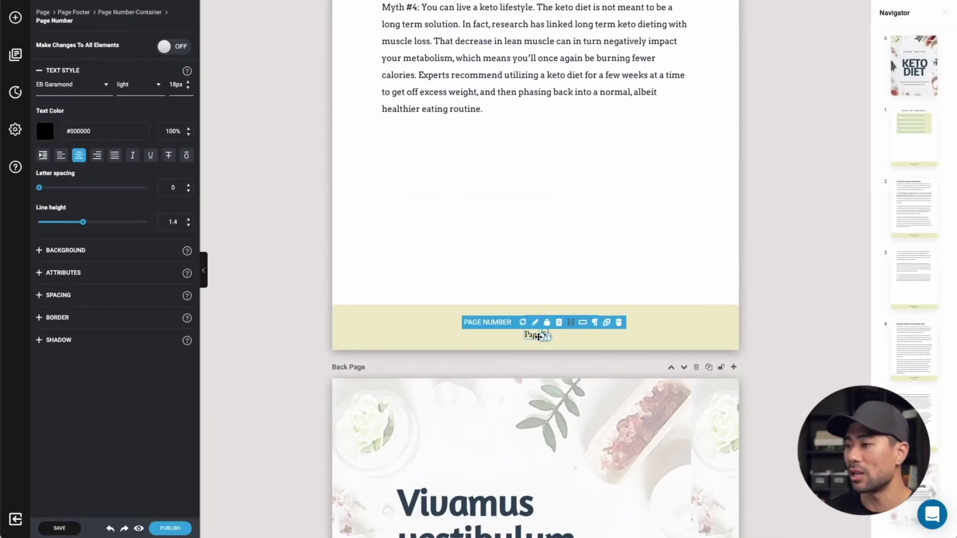
click(583, 322)
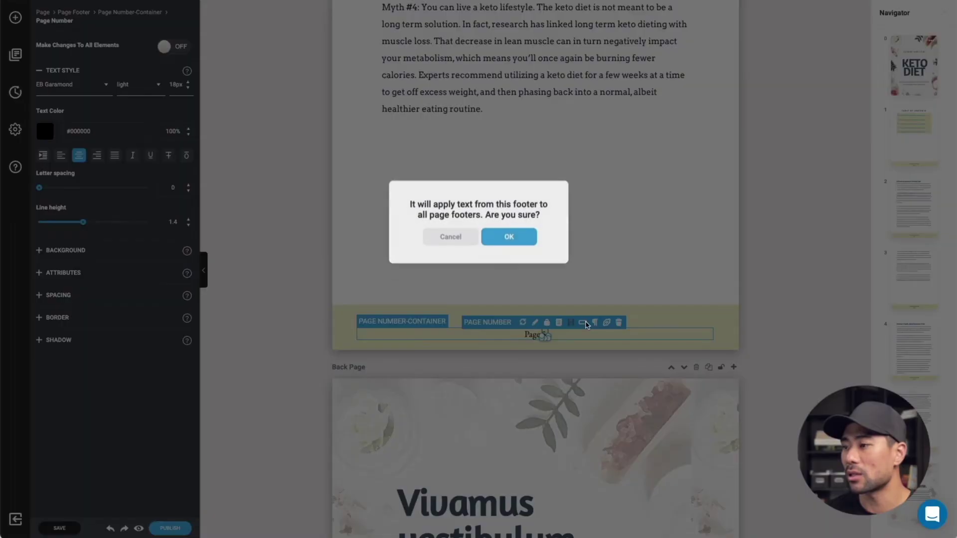
click(519, 247)
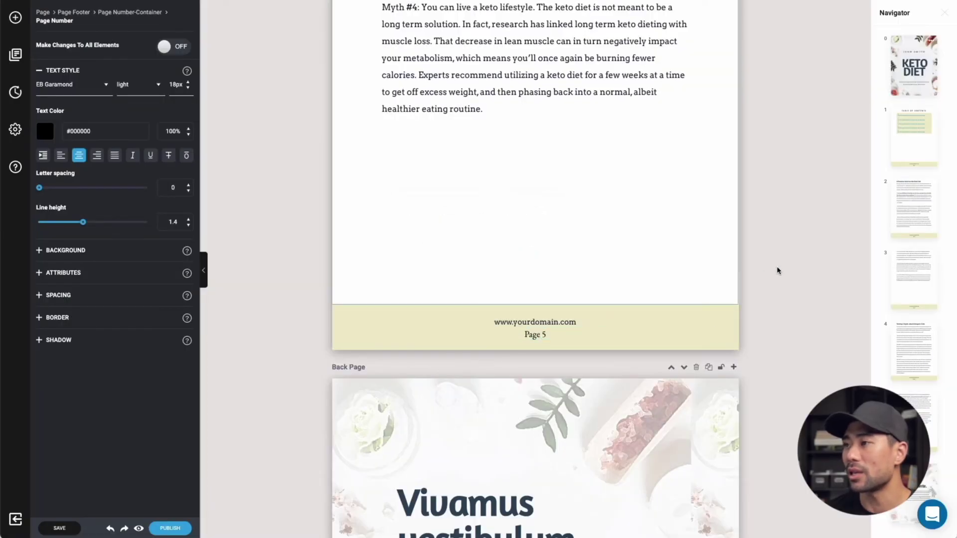
scroll(778, 271, up, 8)
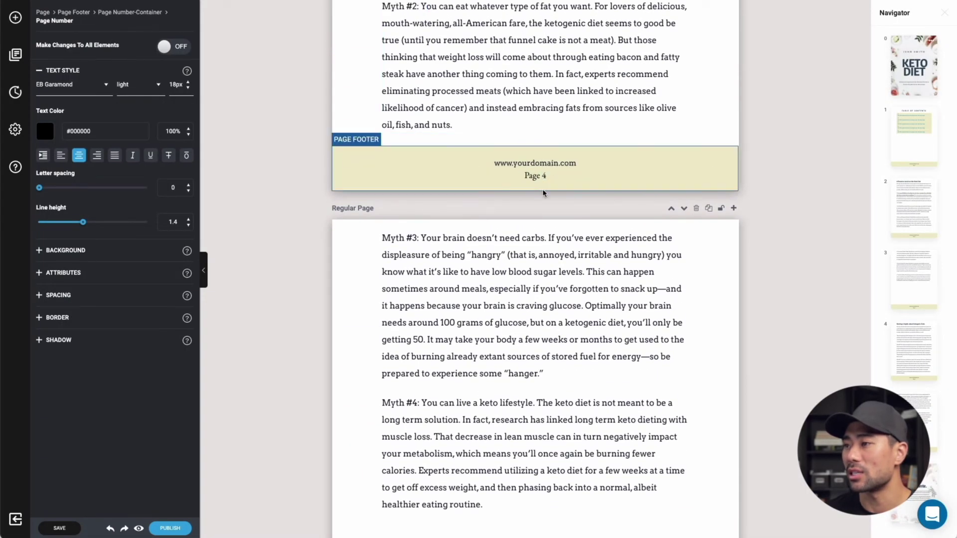
scroll(540, 178, up, 11)
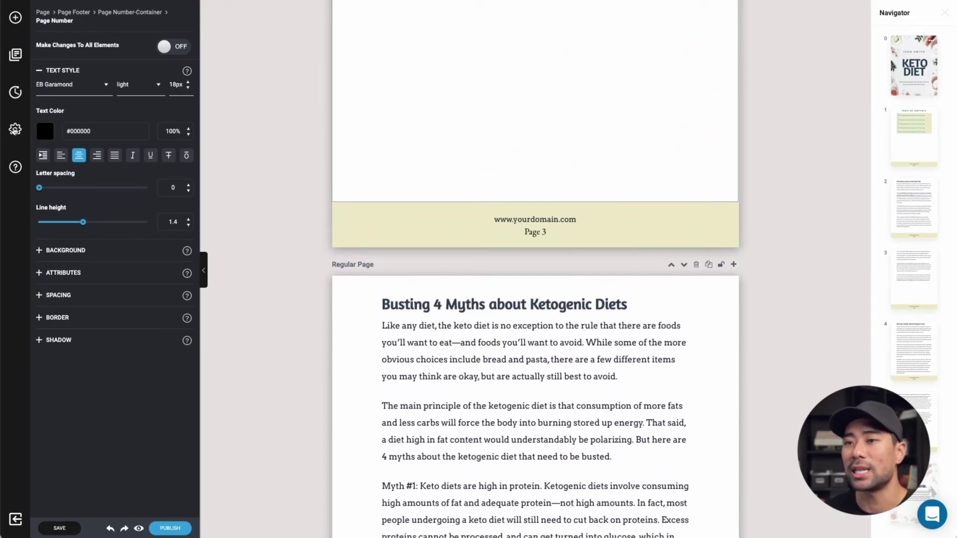
Turn on Page Numbering Label in project settings and toggle Headers And Footers off and back on.
click(14, 131)
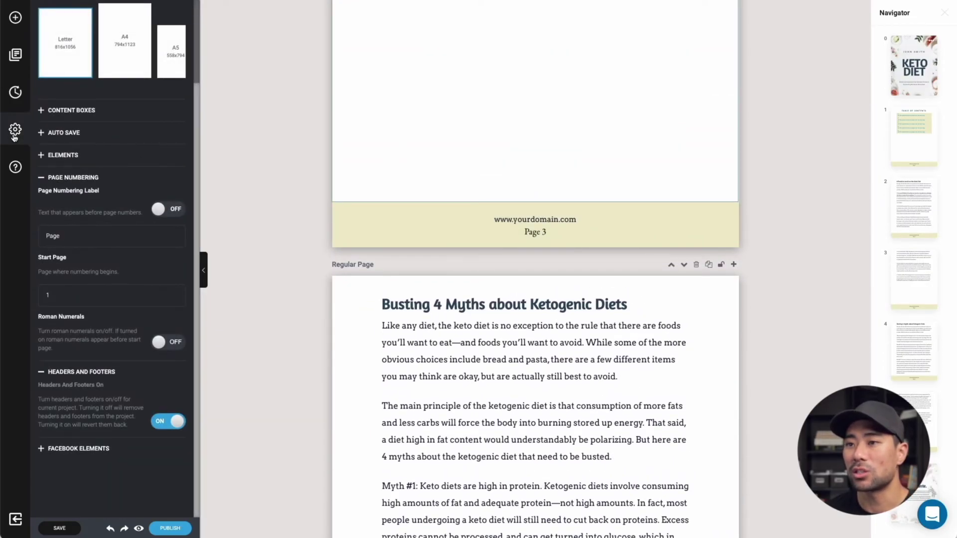
click(46, 180)
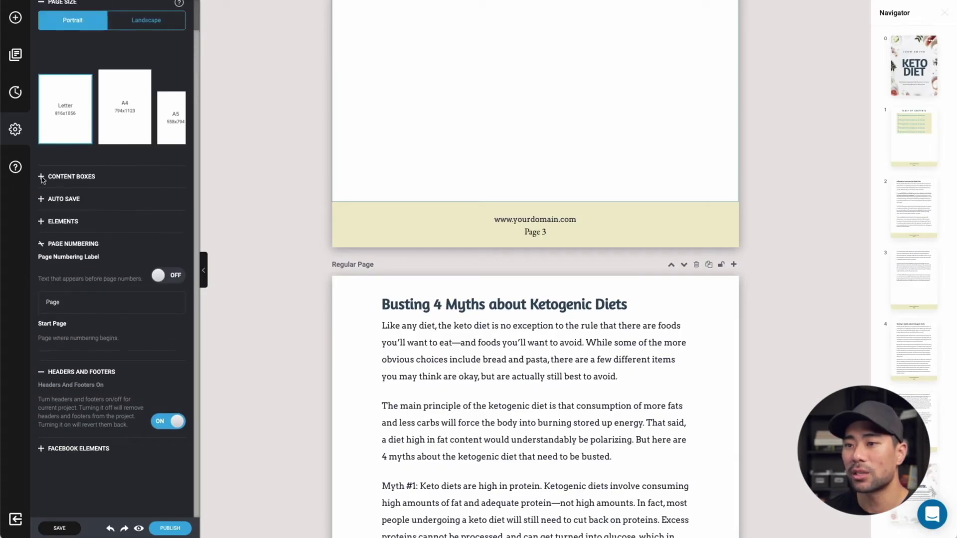
click(43, 276)
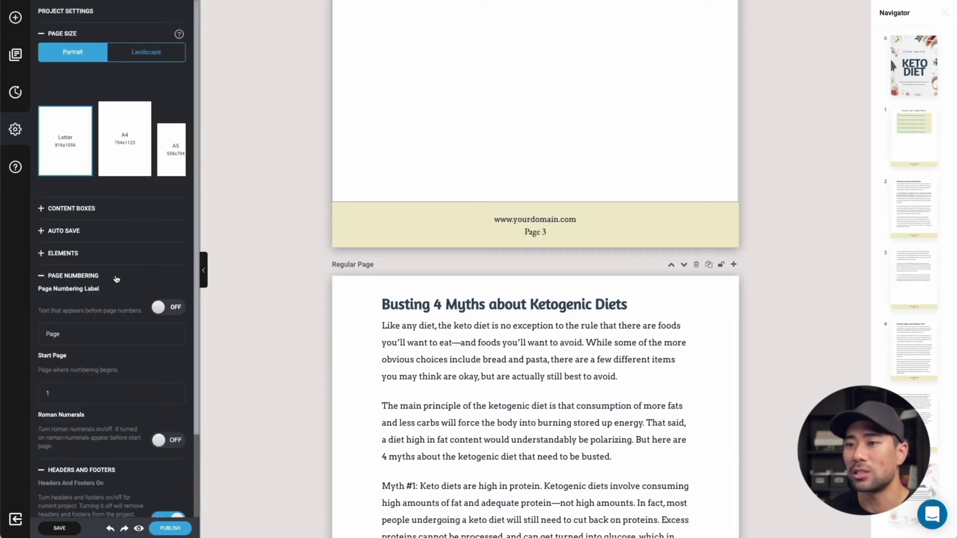
scroll(116, 279, down, 2)
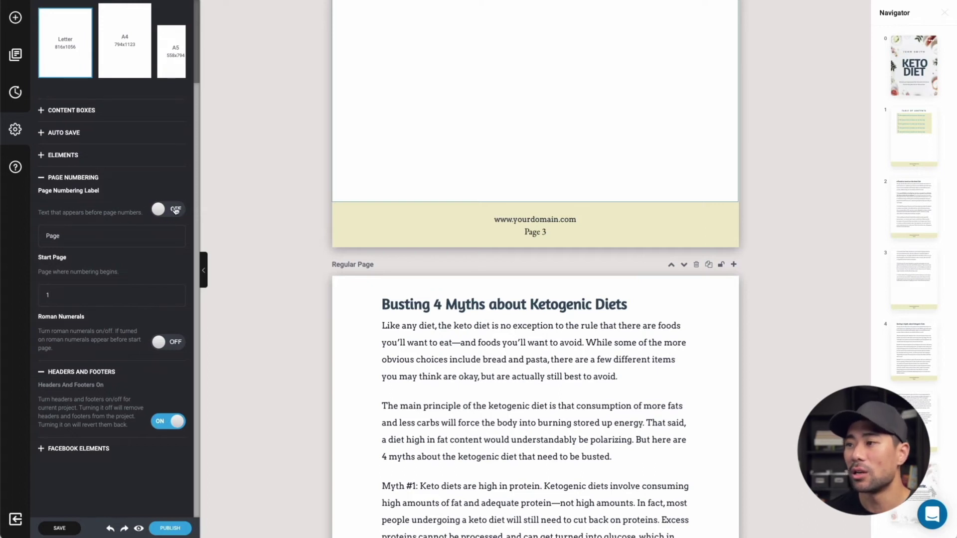
click(174, 209)
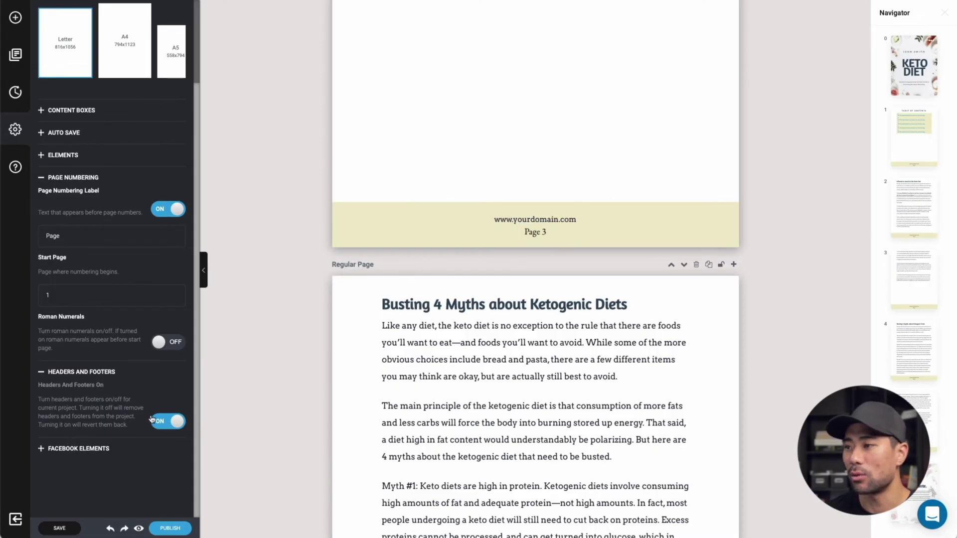
click(161, 422)
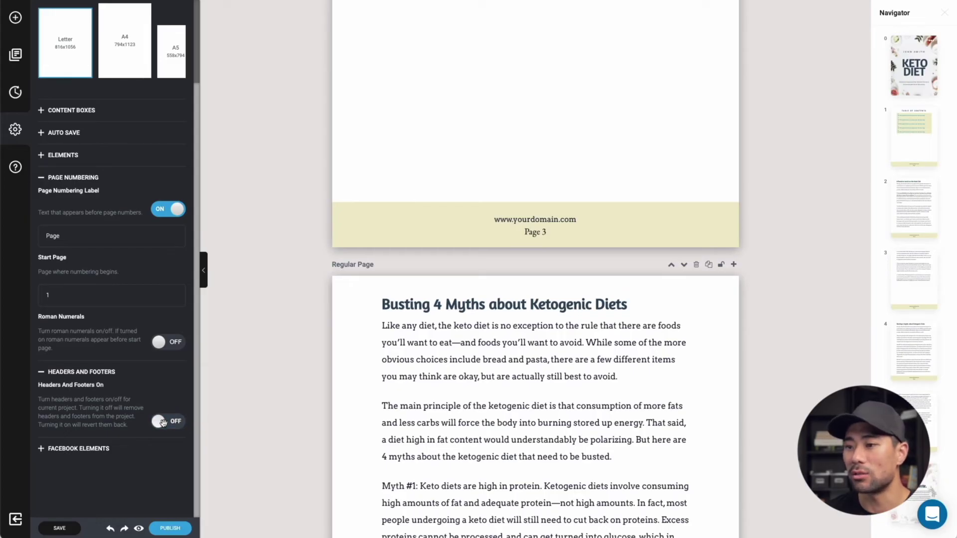
click(171, 425)
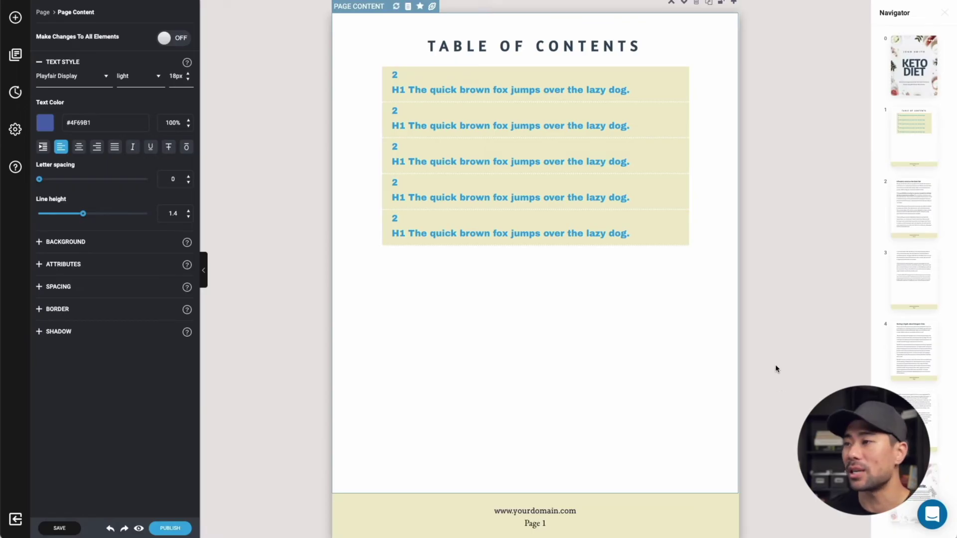
scroll(776, 369, up, 1)
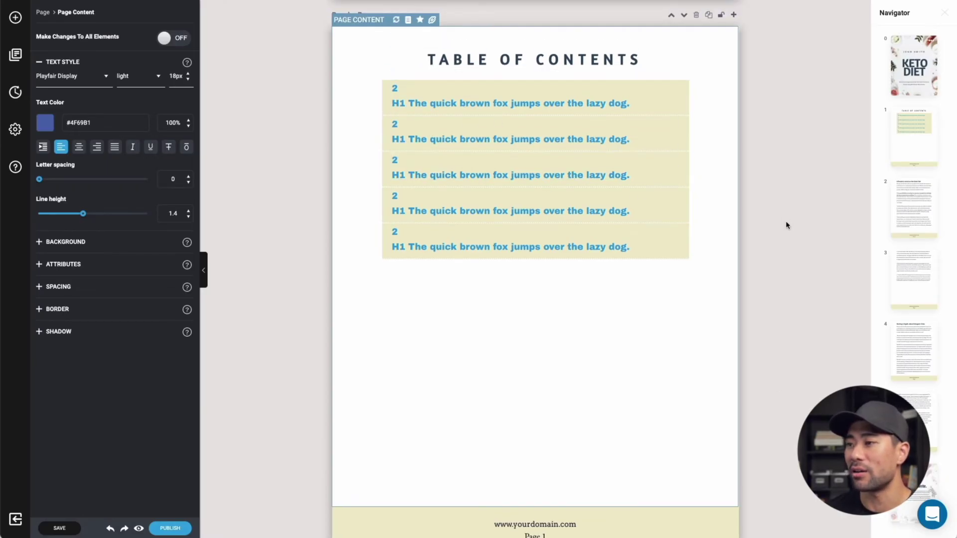
scroll(787, 224, down, 4)
scroll(787, 225, down, 4)
scroll(703, 253, up, 10)
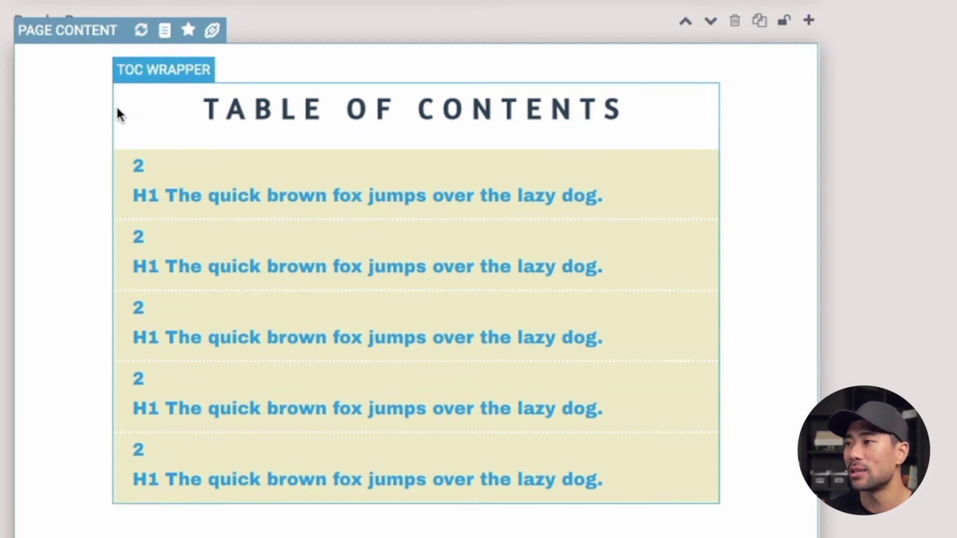
Refresh the table of contents so it lists 6 Foods to Avoid at 2 and Busting 4 Myths at 4.
click(117, 111)
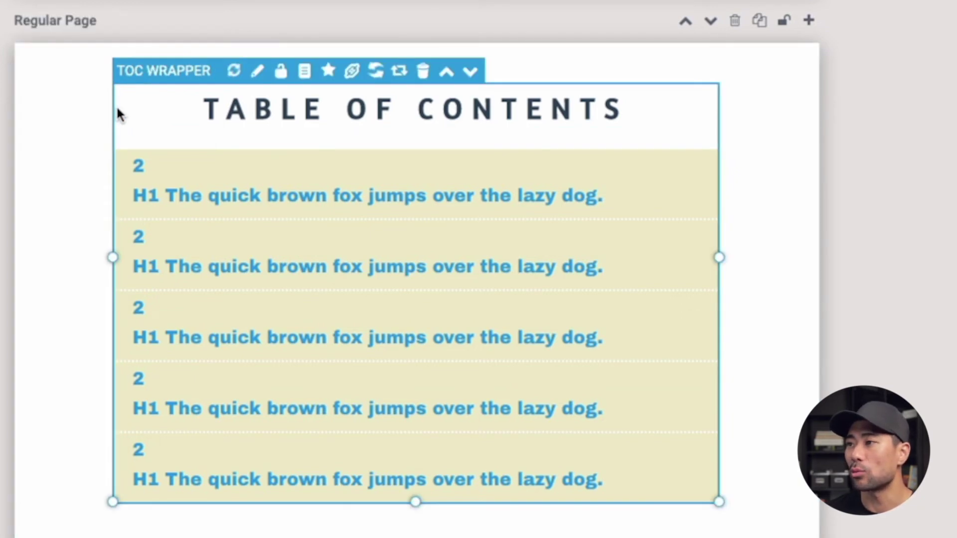
click(377, 73)
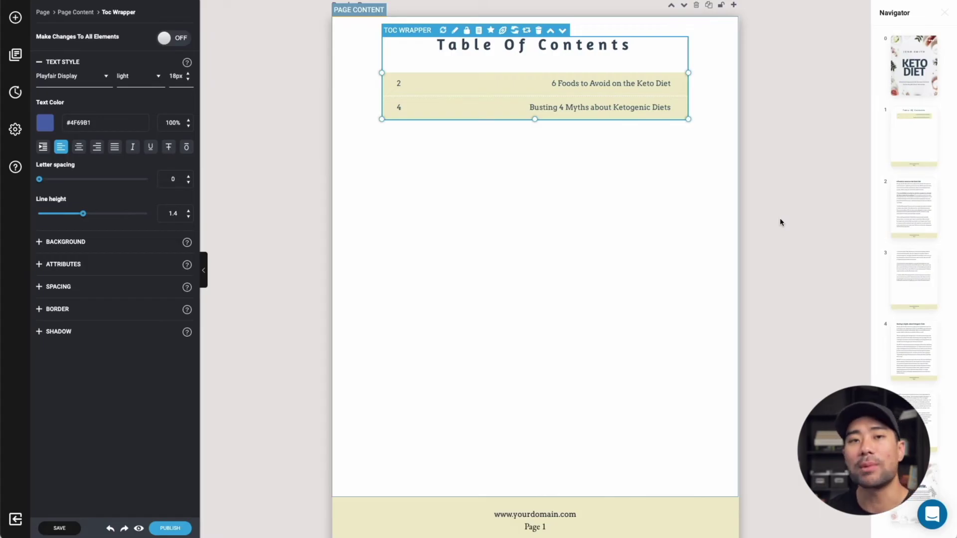
Open the Elements library beside the 6 Foods to Avoid page and expand its MEDIA section.
scroll(780, 221, down, 9)
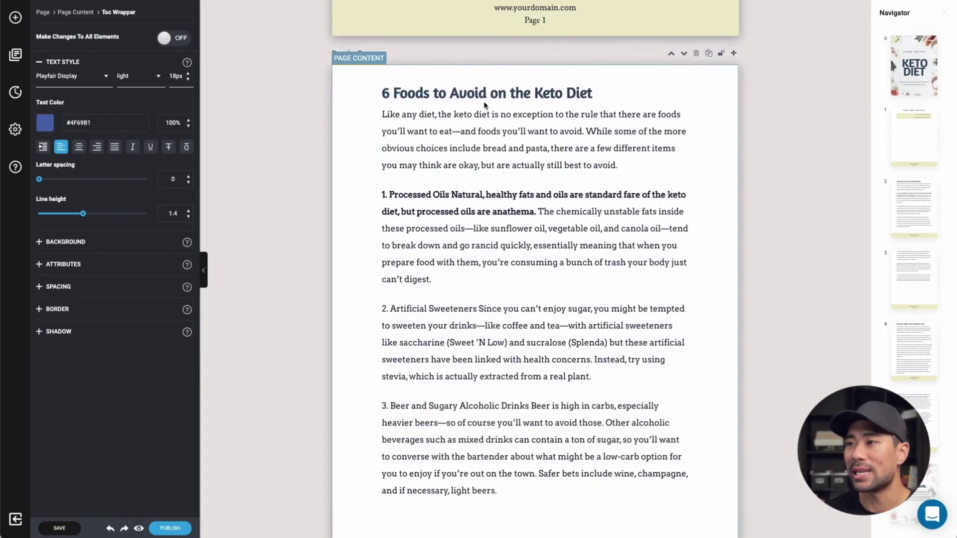
click(477, 96)
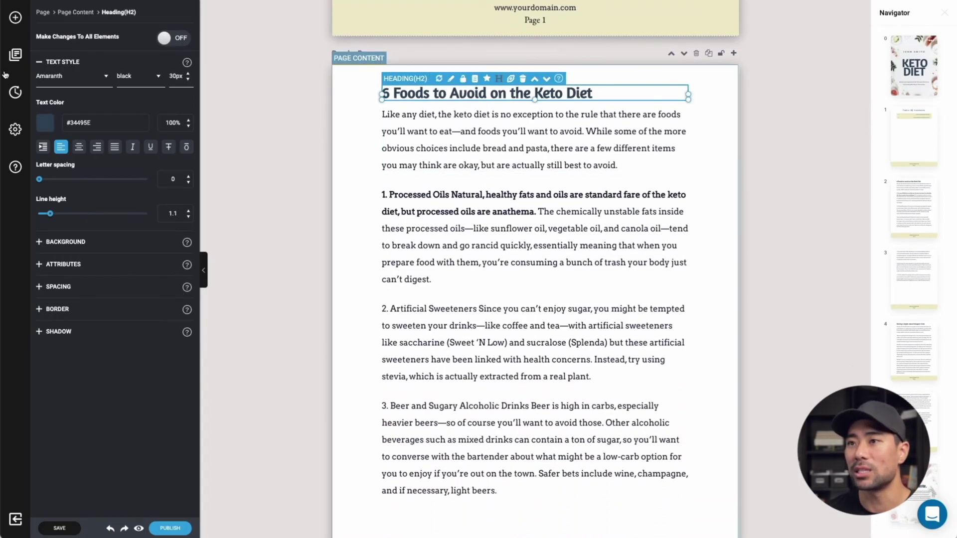
click(15, 19)
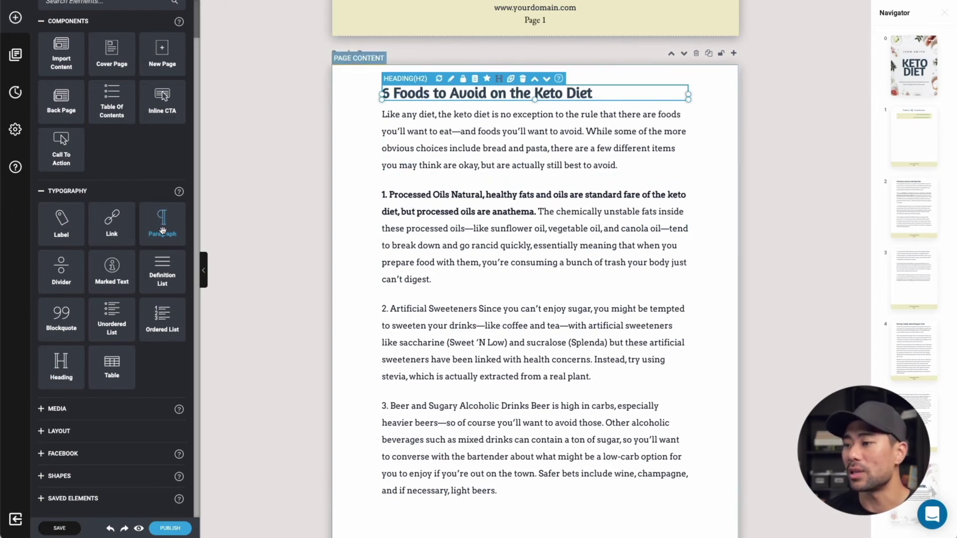
drag(162, 230, 488, 238)
scroll(489, 237, down, 7)
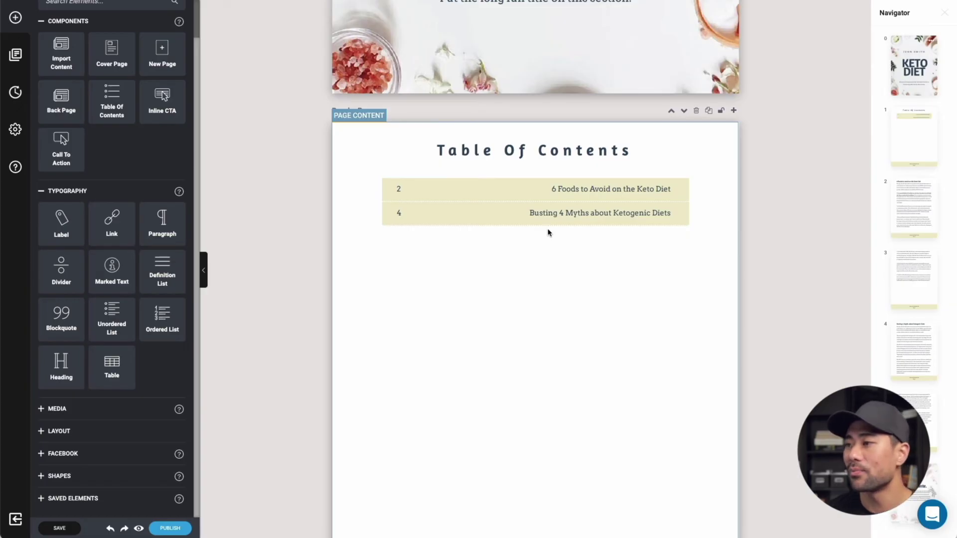
click(562, 201)
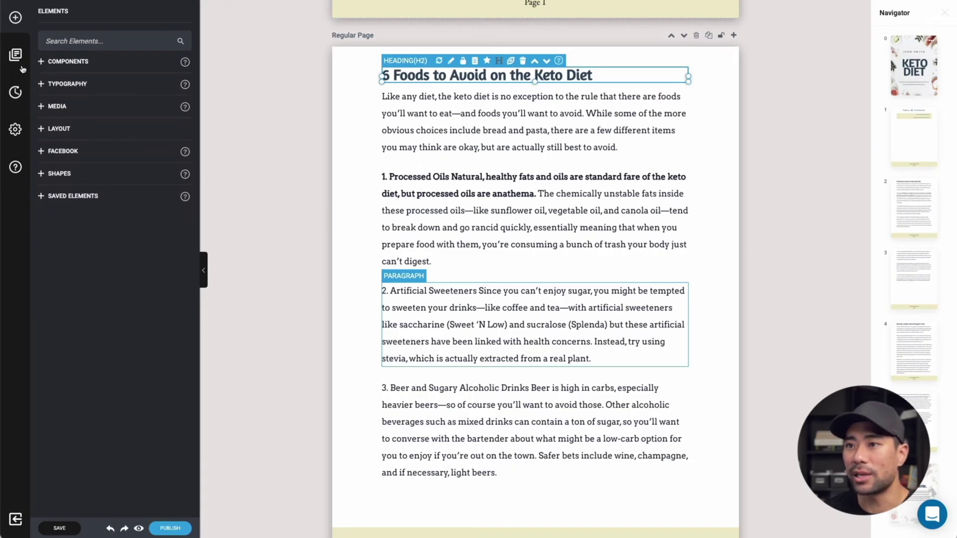
click(42, 107)
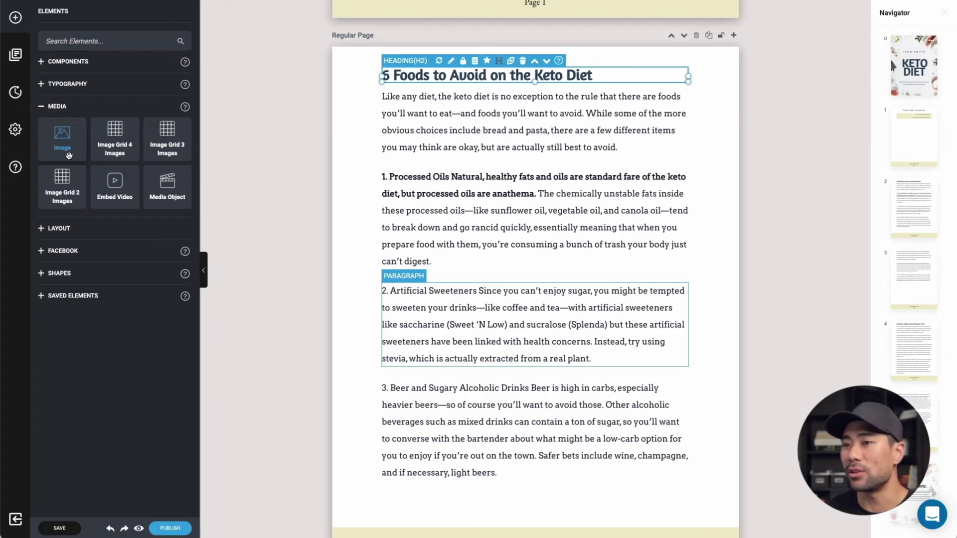
Insert the designrr logo from Media Manager and move it above item 1, Processed Oils.
drag(65, 153, 494, 182)
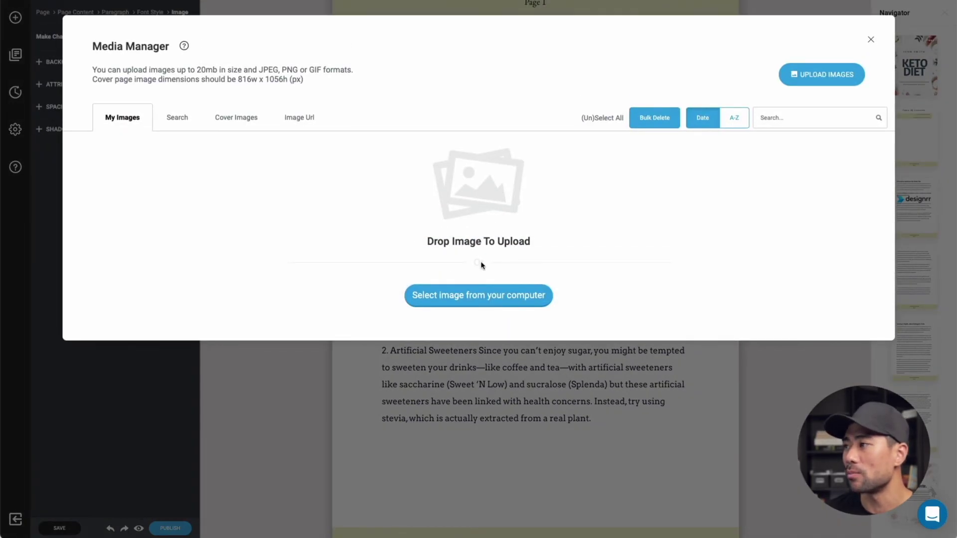
click(872, 41)
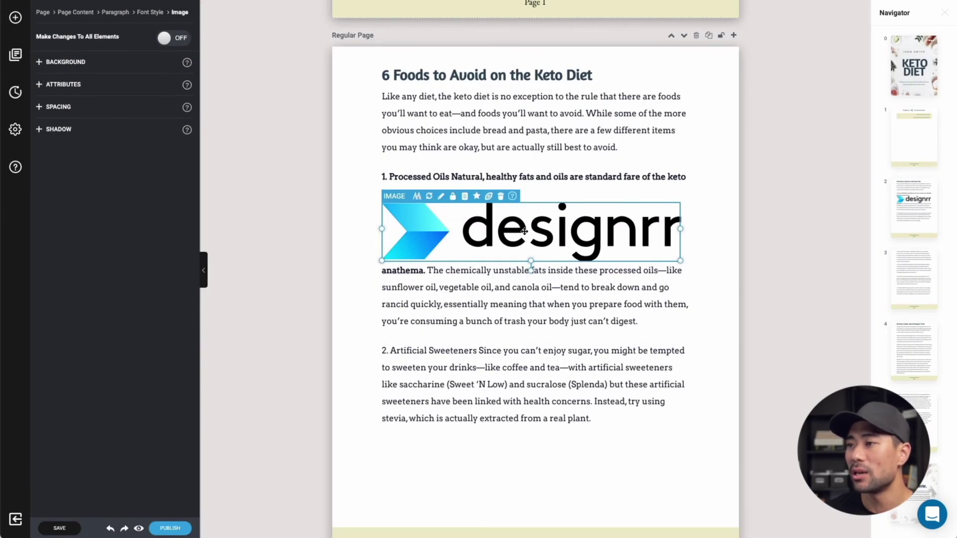
drag(525, 231, 506, 222)
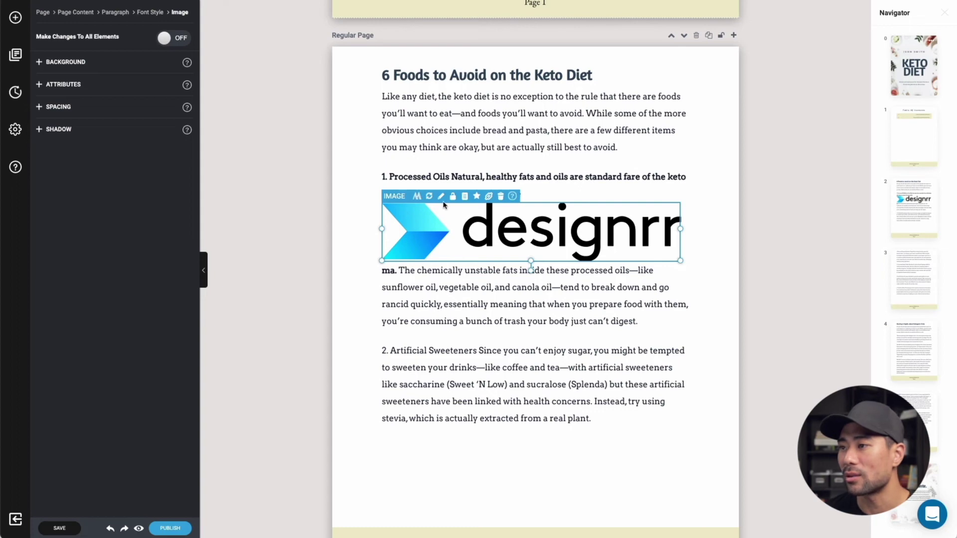
drag(433, 206, 441, 168)
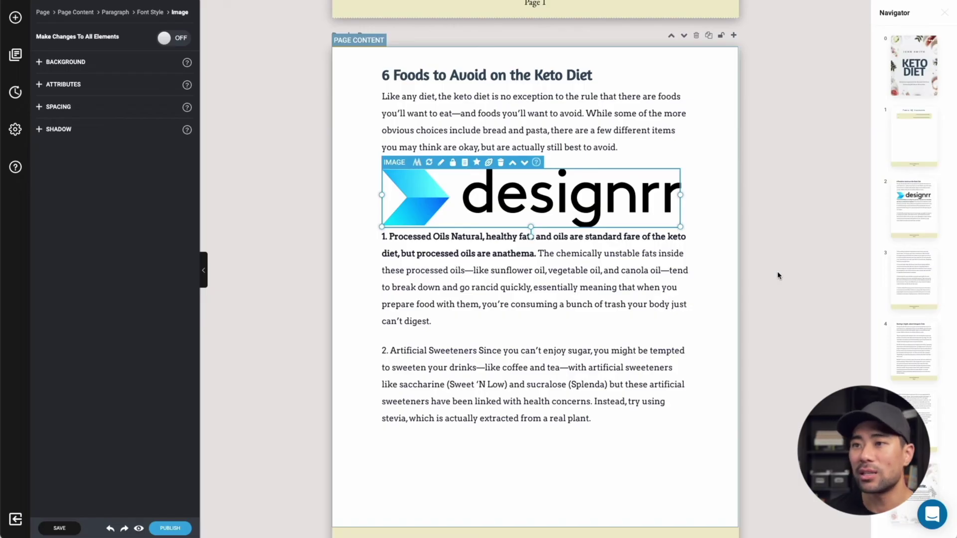
click(16, 18)
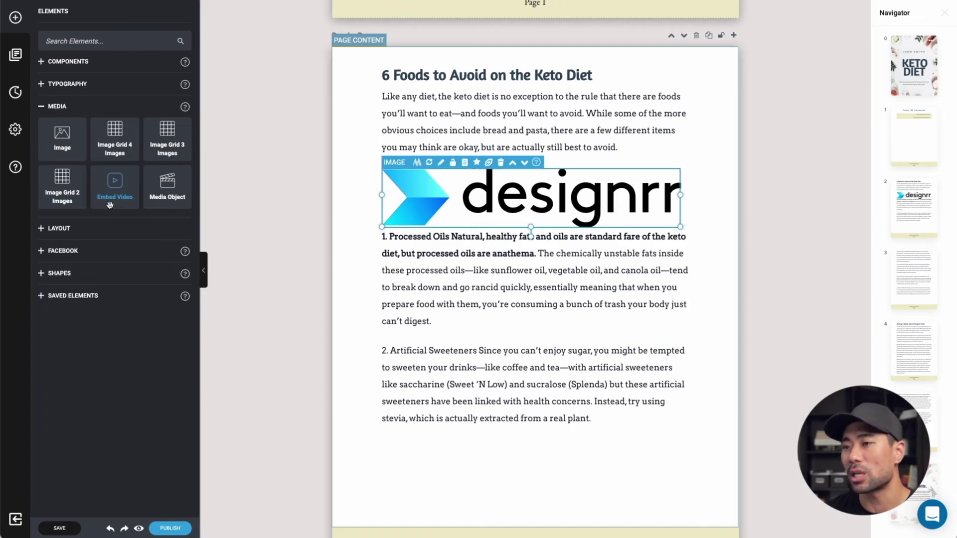
Switch the Elements panel to Layout elements and scroll down to the end of page 5.
click(75, 106)
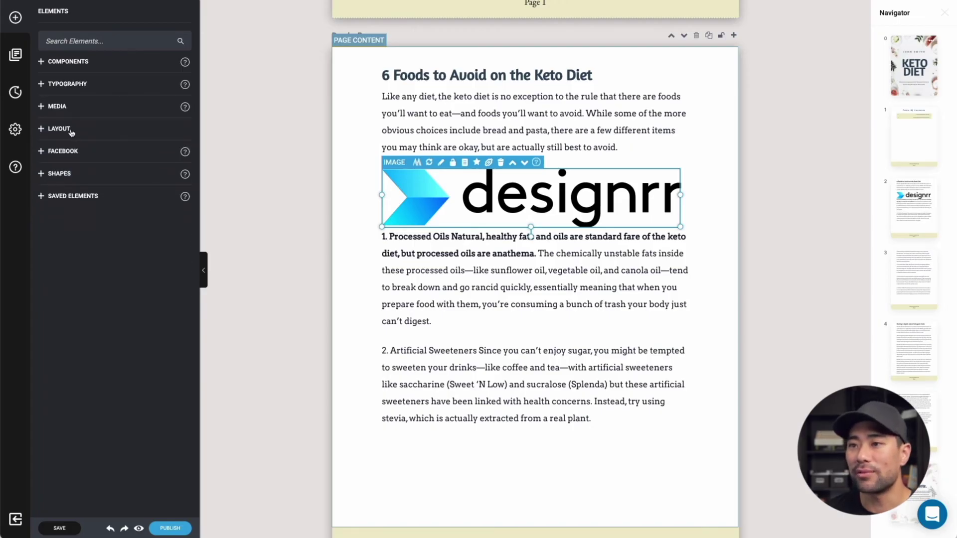
click(59, 129)
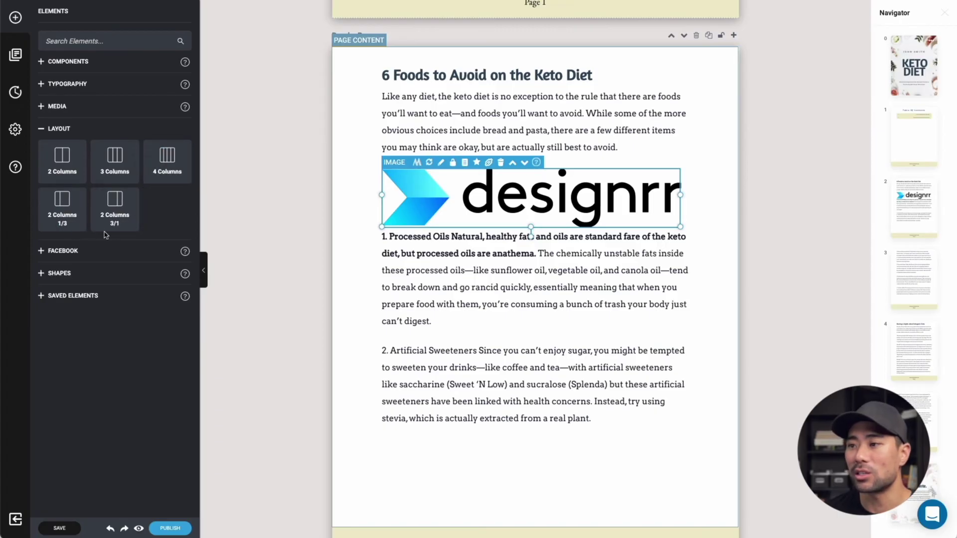
scroll(513, 316, down, 12)
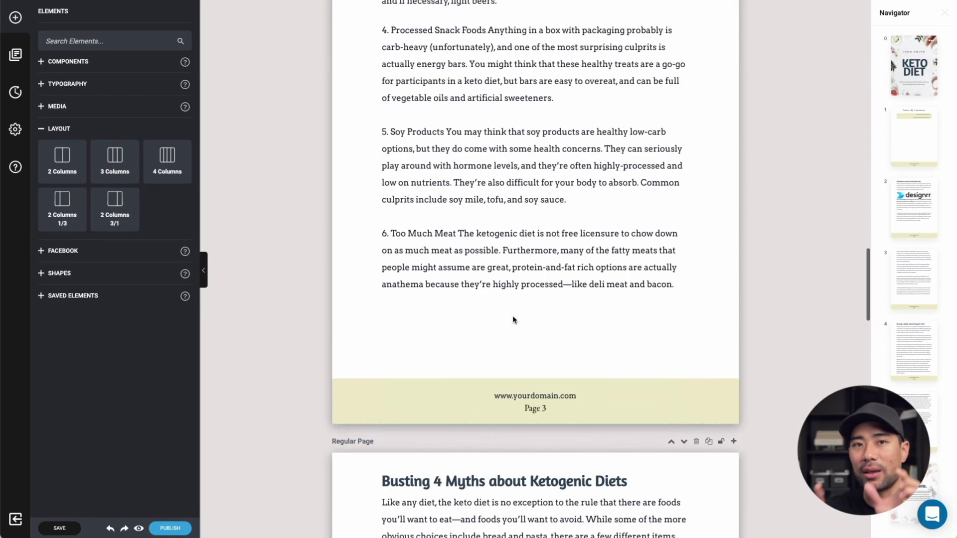
scroll(513, 319, down, 10)
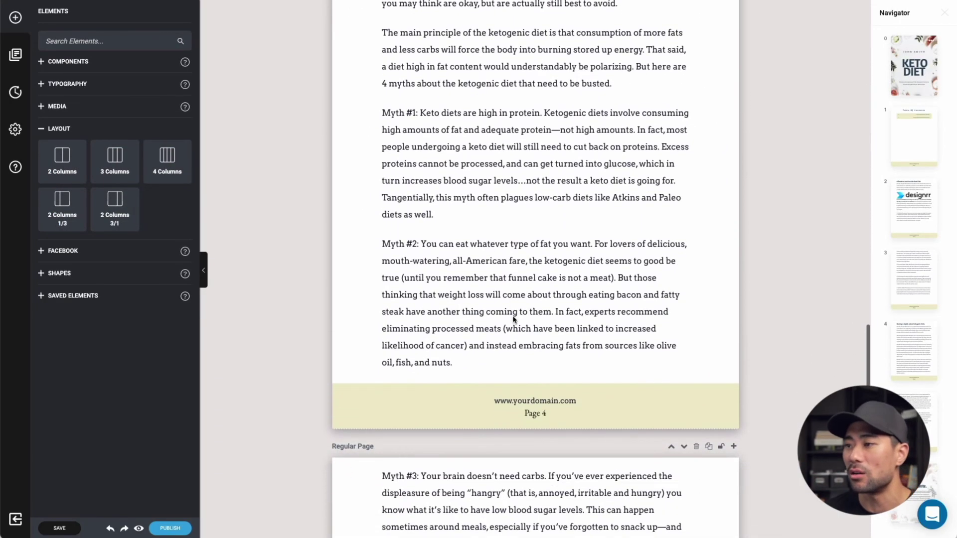
scroll(513, 319, down, 7)
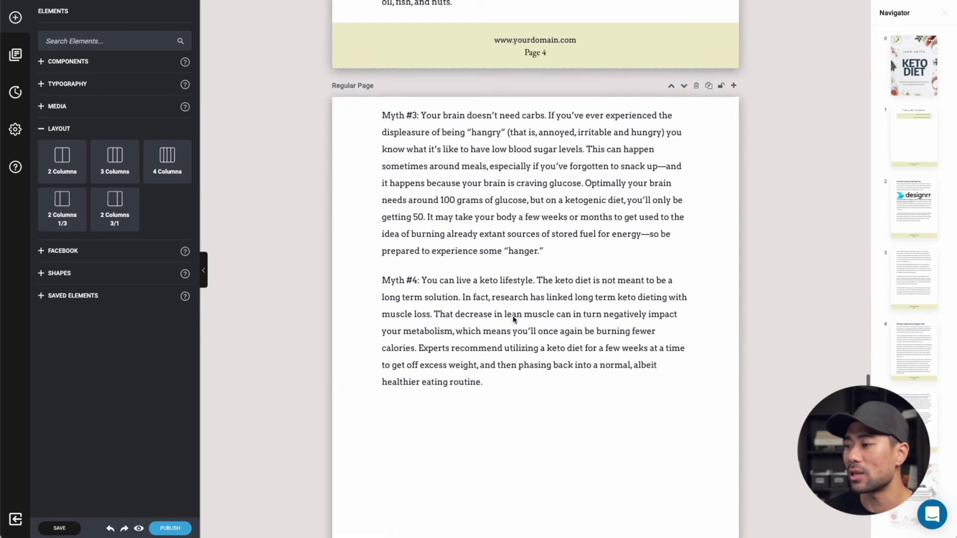
scroll(513, 319, down, 4)
scroll(513, 313, up, 3)
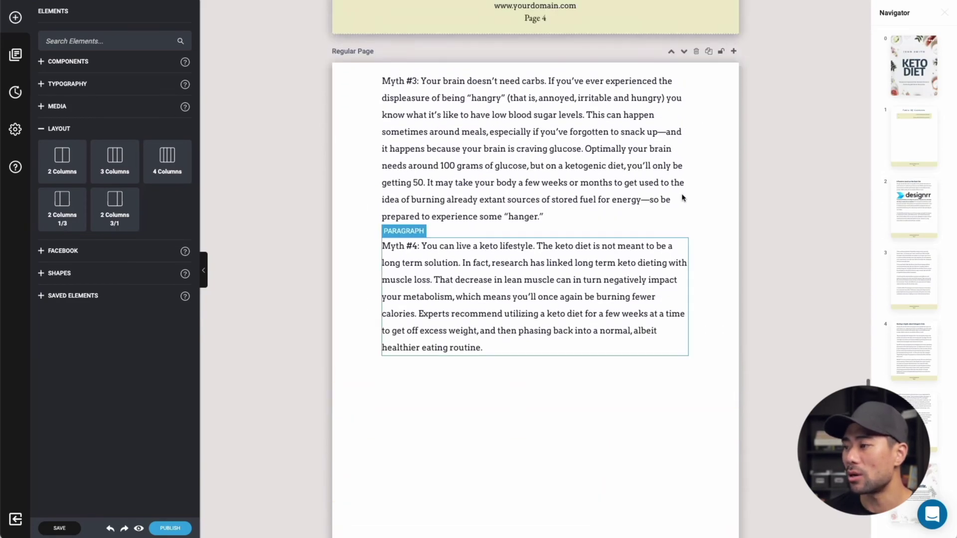
scroll(698, 279, down, 3)
Add a blank regular page after page 5 and drop a 2 Columns block at its top.
click(734, 343)
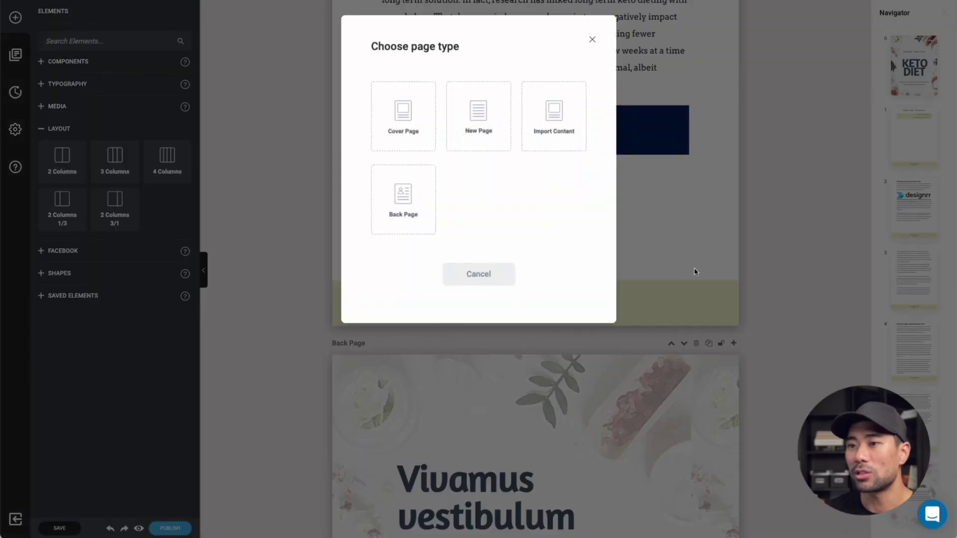
click(479, 129)
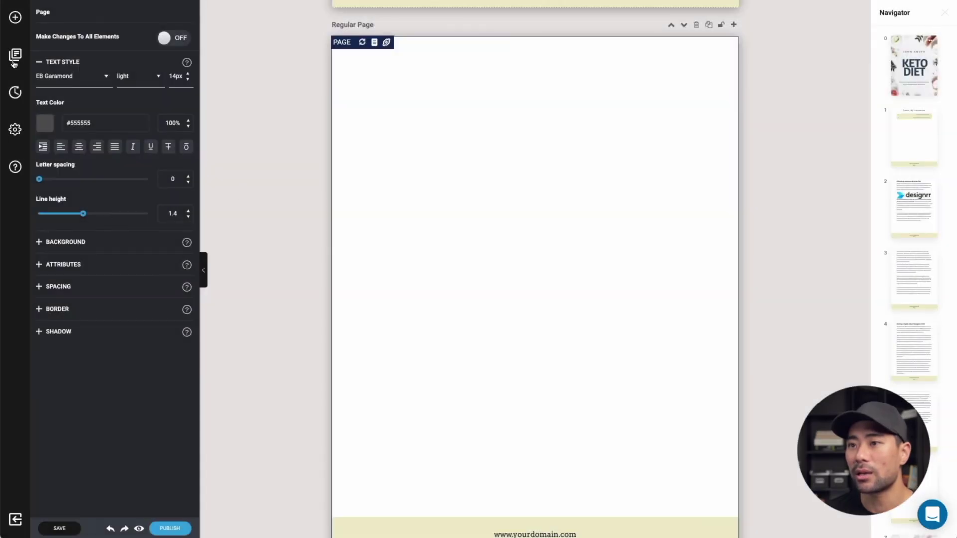
click(15, 19)
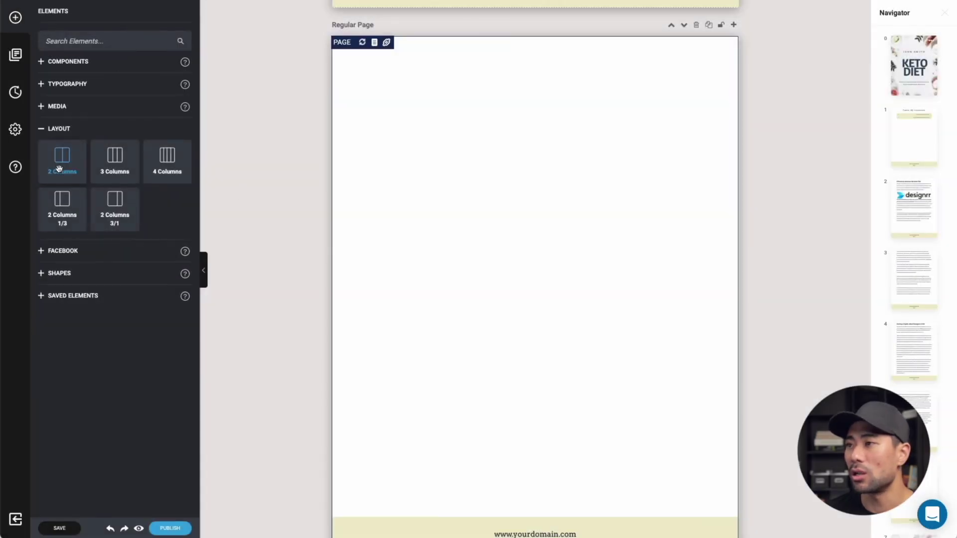
drag(59, 168, 494, 71)
Fill the columns with TEST on the left and TEST 2 on the right.
click(477, 58)
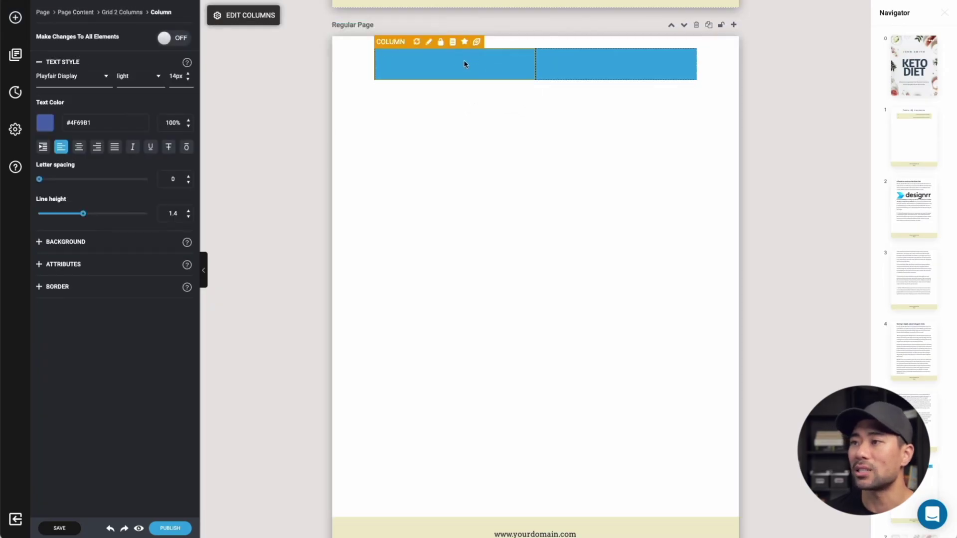
click(455, 68)
click(457, 64)
click(459, 60)
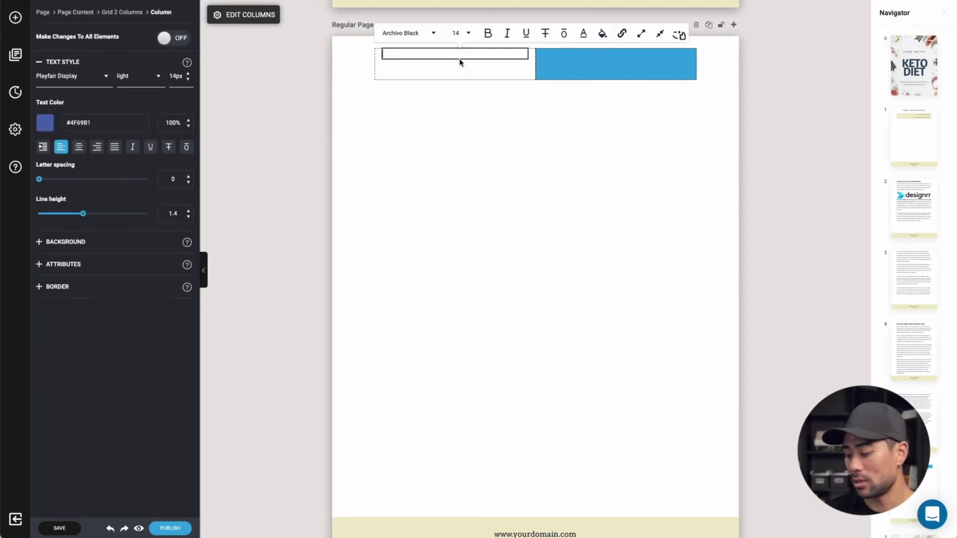
text(TEST)
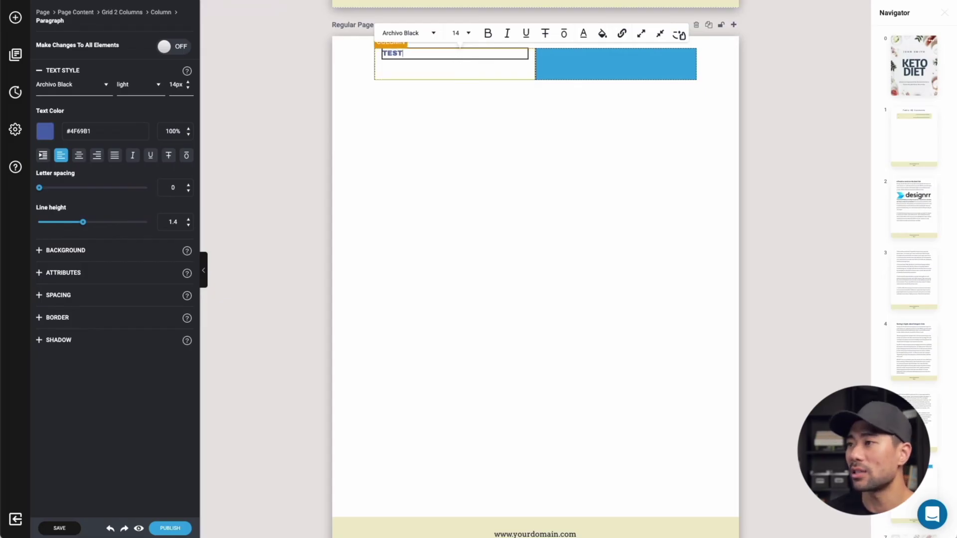
click(589, 64)
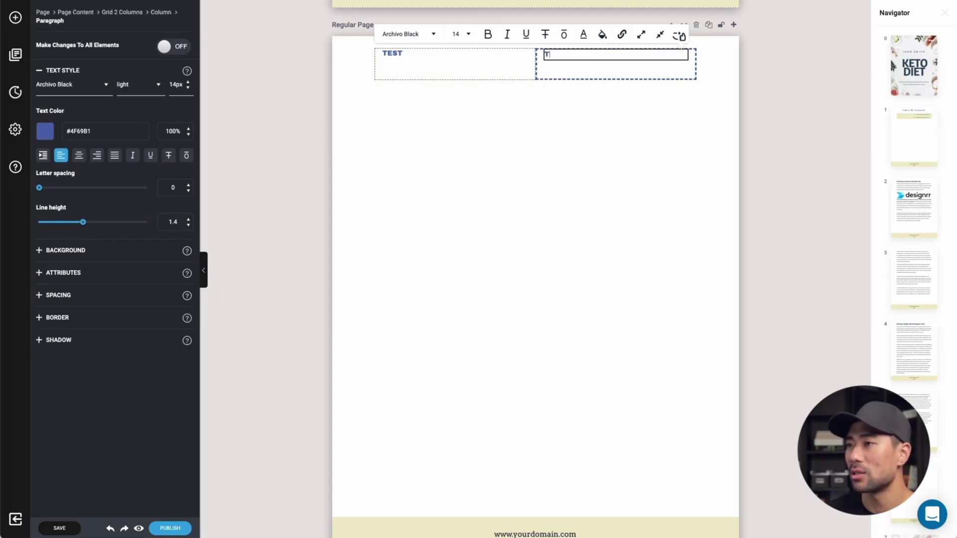
click(585, 152)
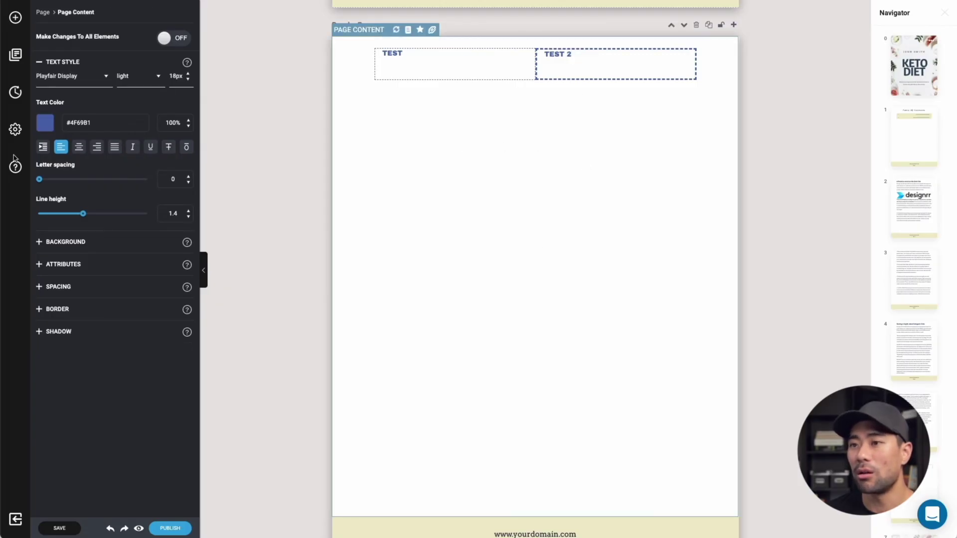
Browse the Facebook and Shapes element categories.
click(11, 18)
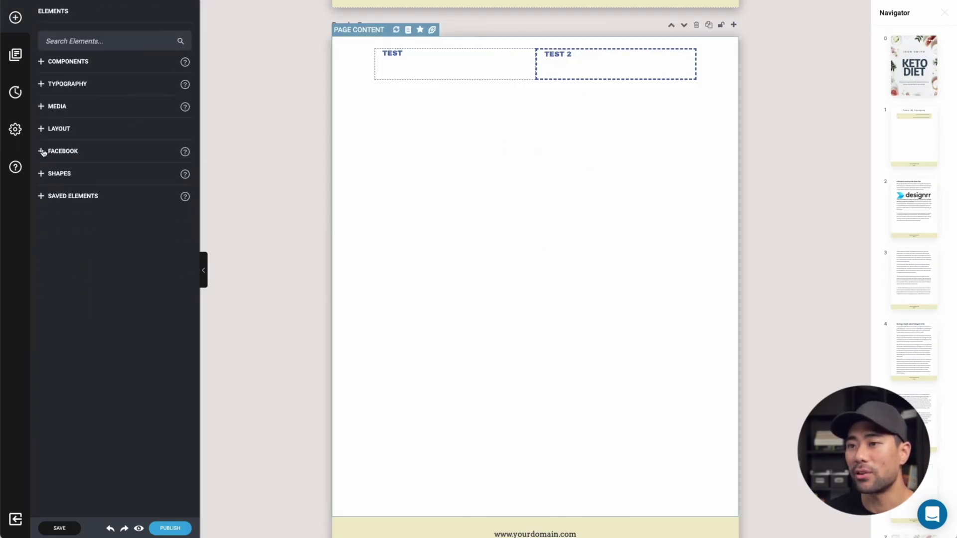
click(44, 151)
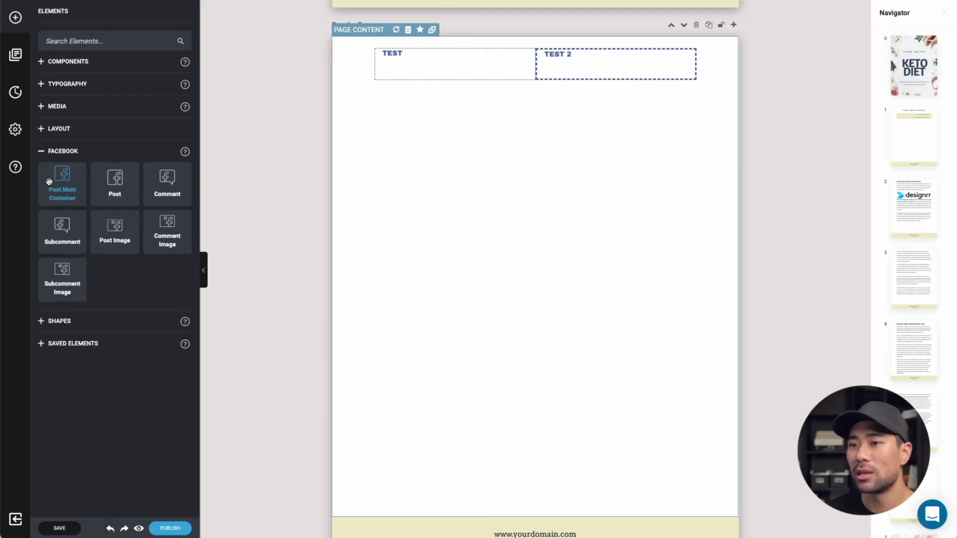
click(44, 153)
click(43, 174)
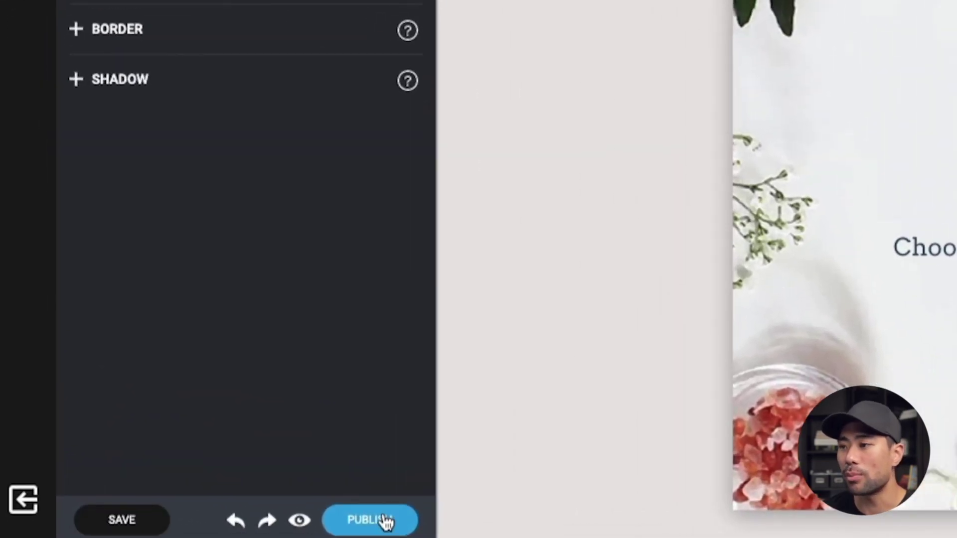
Publish the ebook as a PDF titled 'Keto Diet' and download the finished file.
click(393, 521)
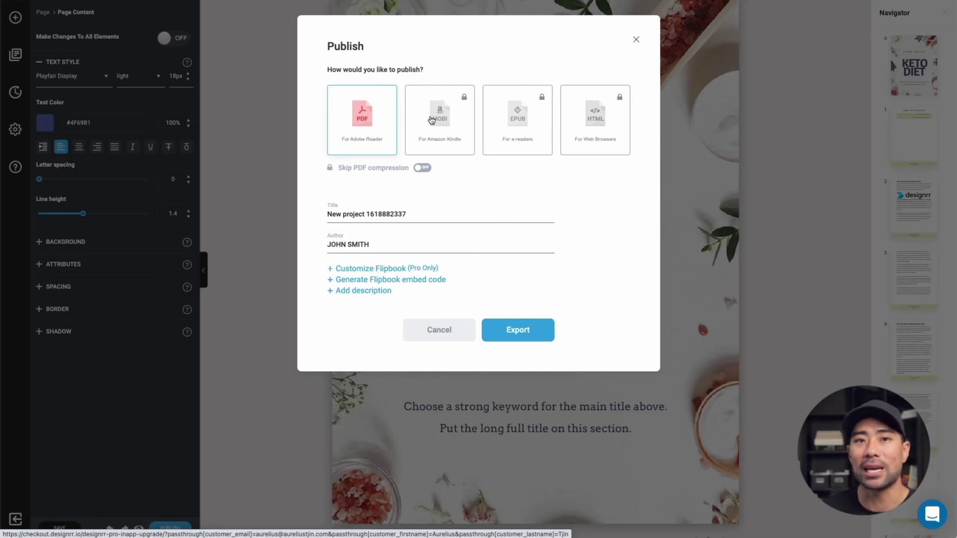
triple_click(384, 213)
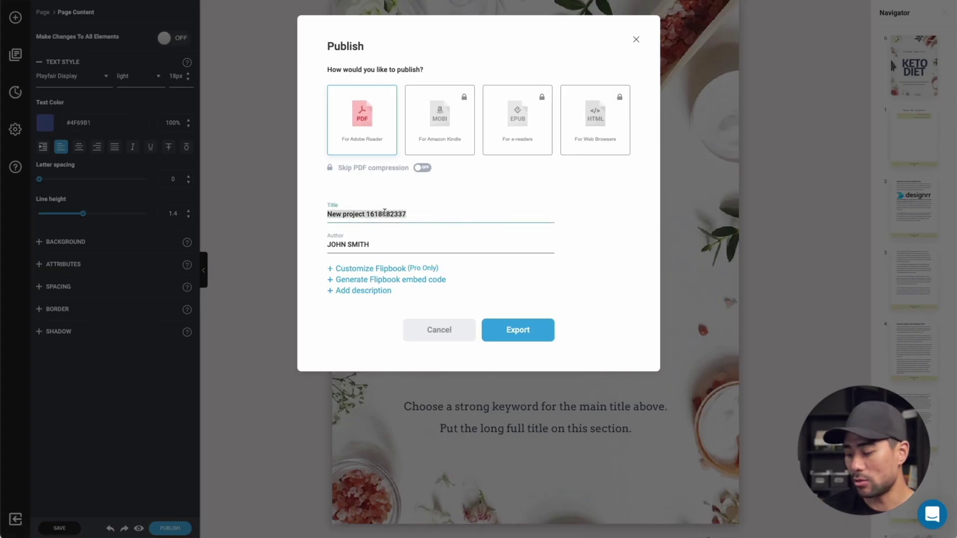
text(K)
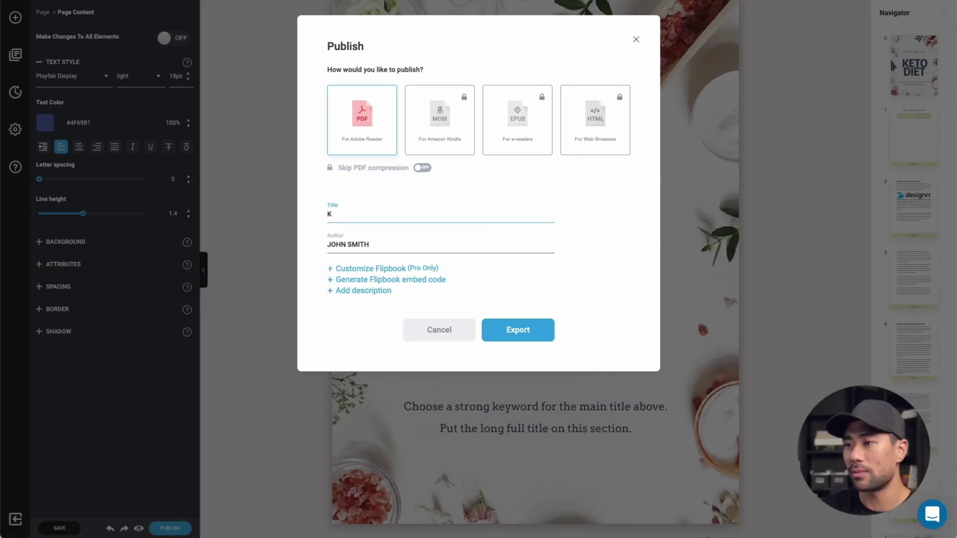
text(eto Diet)
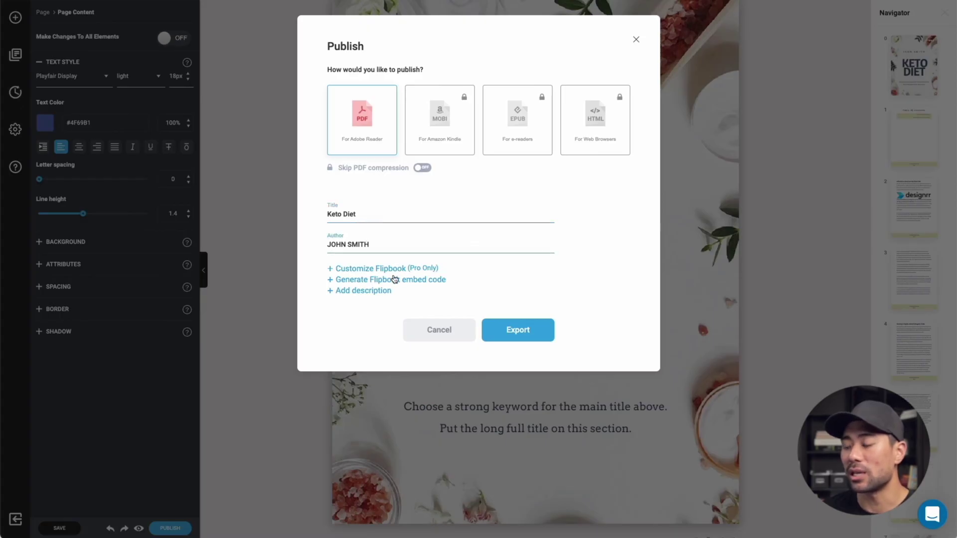
click(518, 330)
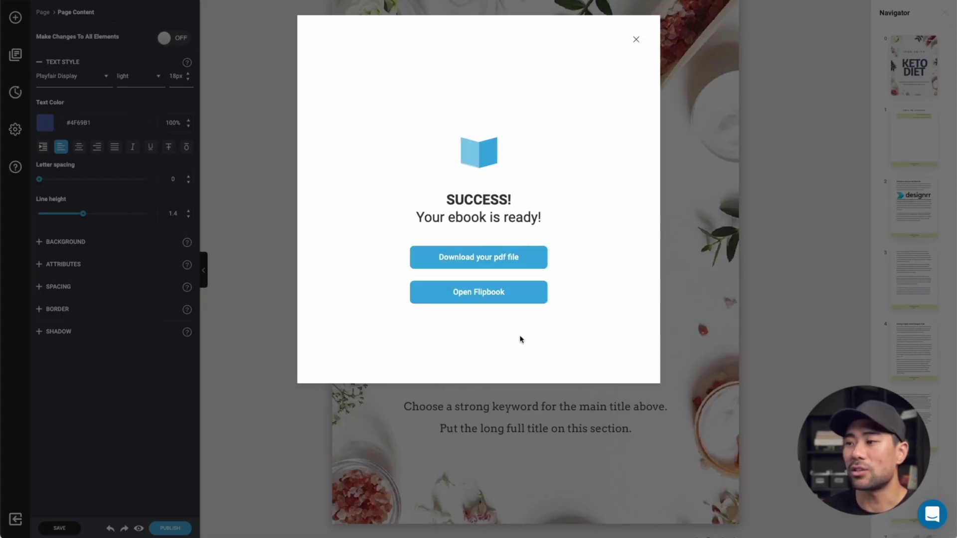
click(500, 263)
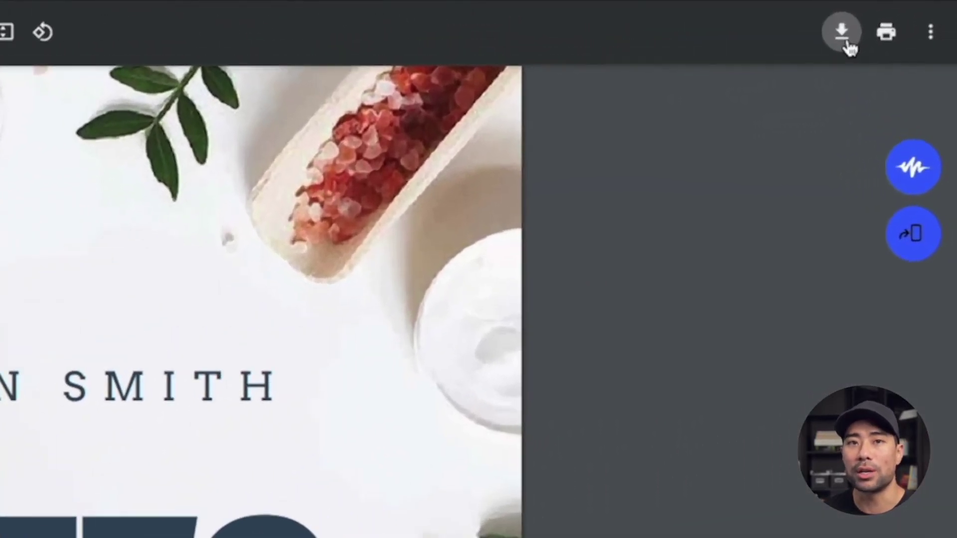
Scroll into the PDF and jump to the Busting 4 Myths about Ketogenic Diets chapter from the table of contents.
scroll(726, 356, down, 5)
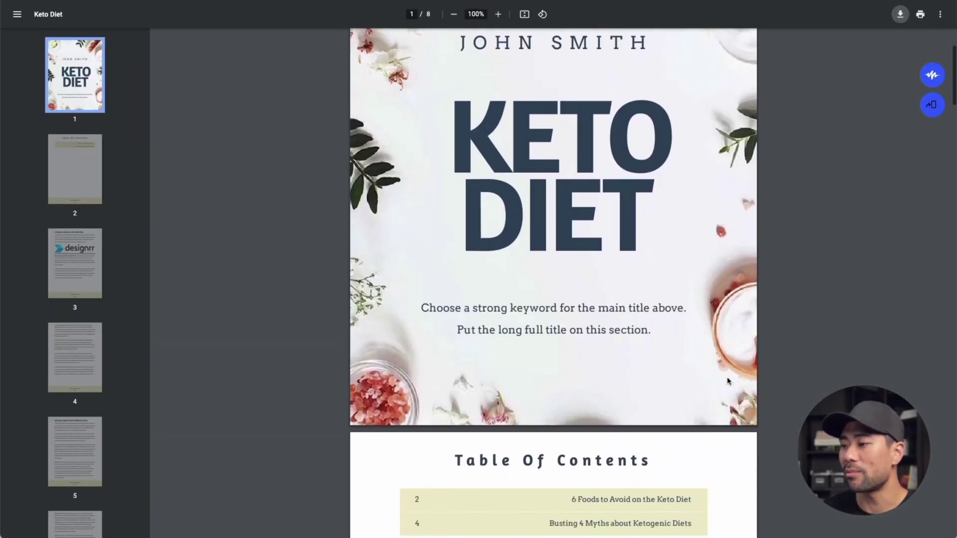
scroll(728, 382, down, 4)
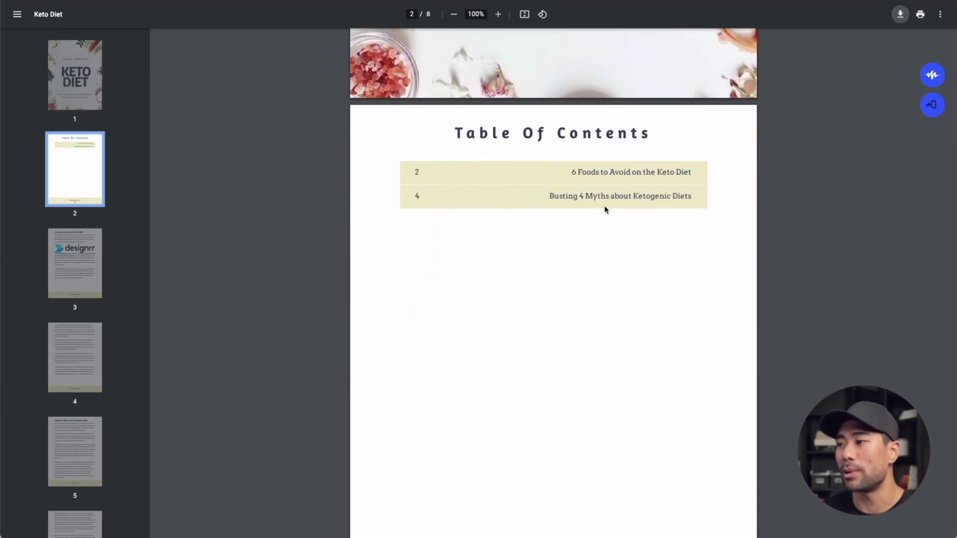
click(635, 201)
Skim the chapter pages and scroll back up toward the cover.
scroll(551, 210, up, 1)
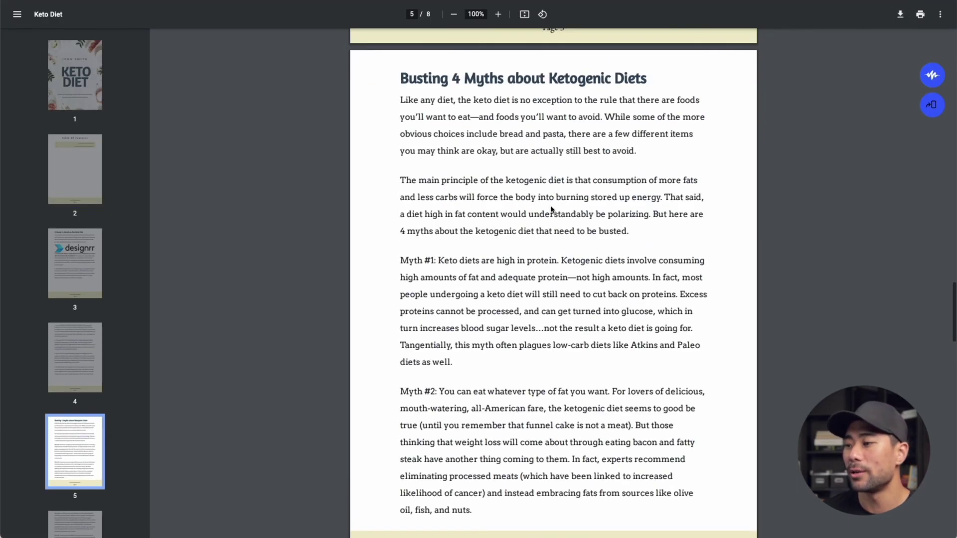
scroll(551, 209, down, 6)
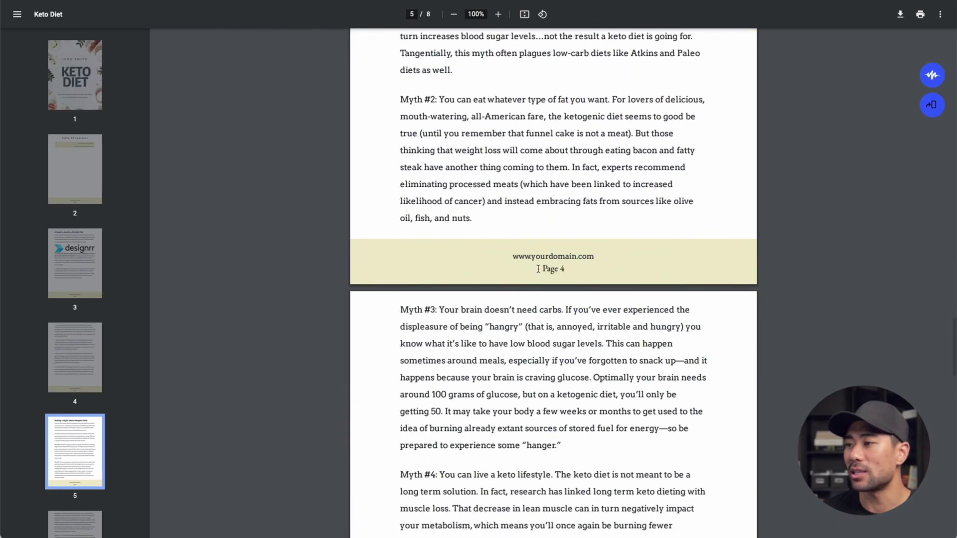
scroll(586, 299, down, 10)
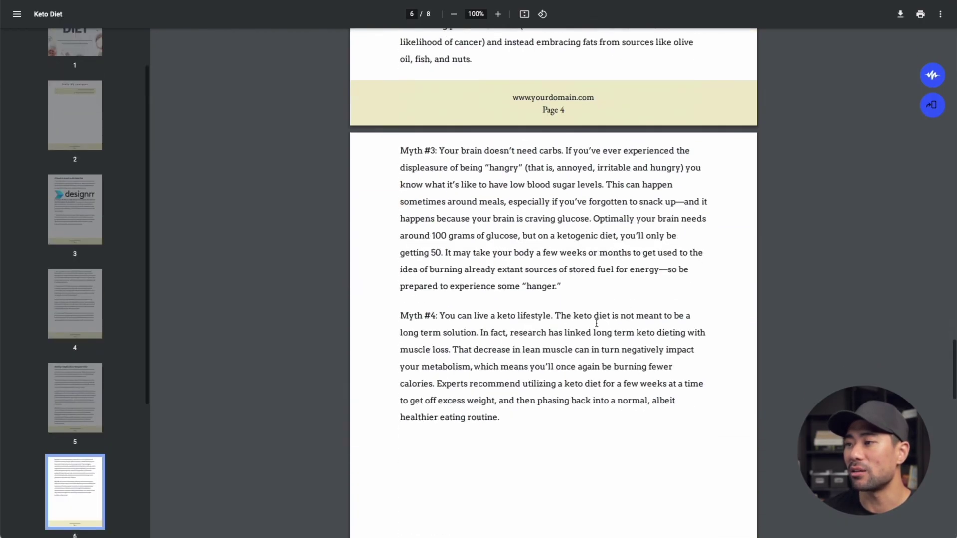
scroll(597, 323, up, 7)
scroll(596, 323, up, 20)
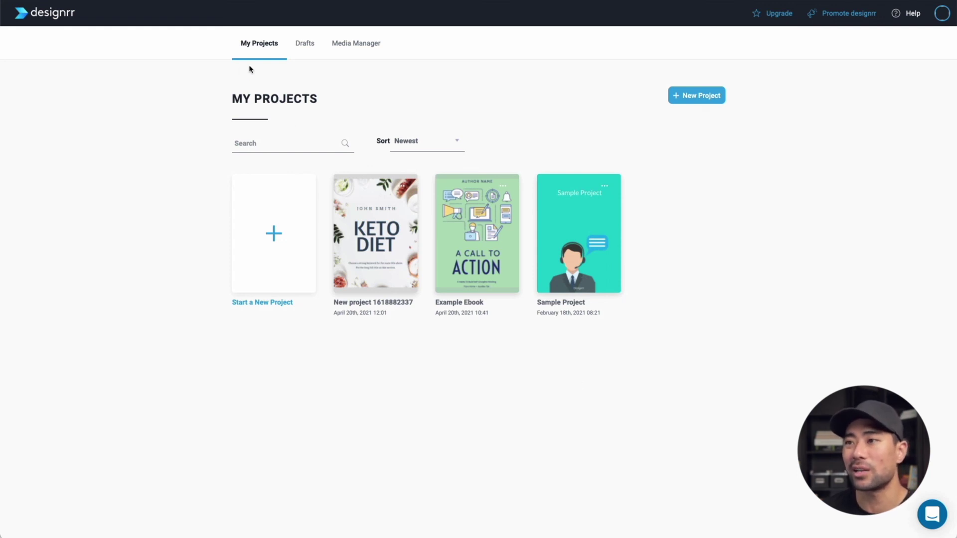
mouse_move(358, 233)
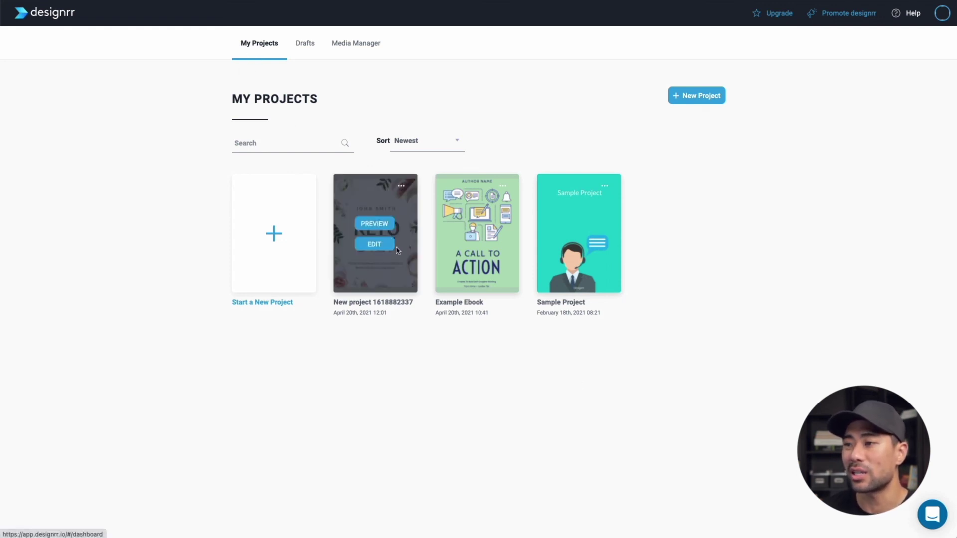